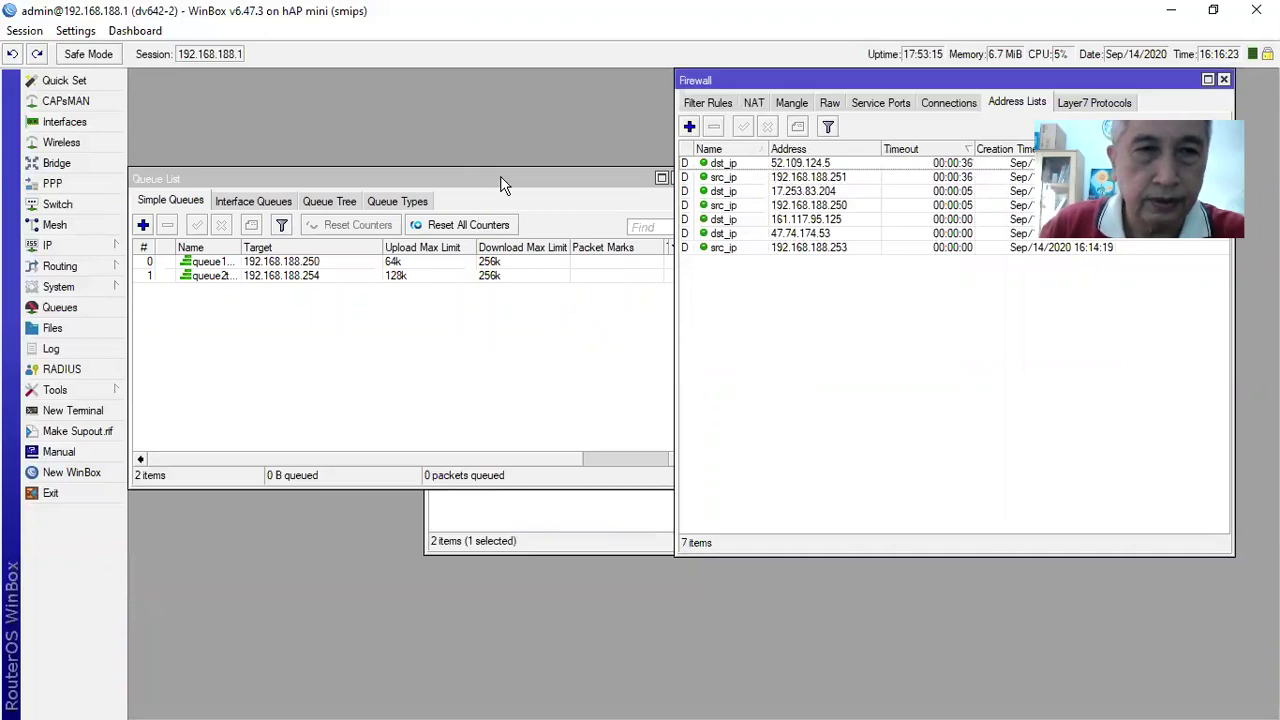
# Close the Queue List and User List windows
pyautogui.moveTo(503, 185); pyautogui.dragTo(480, 251)
pyautogui.click(646, 251)
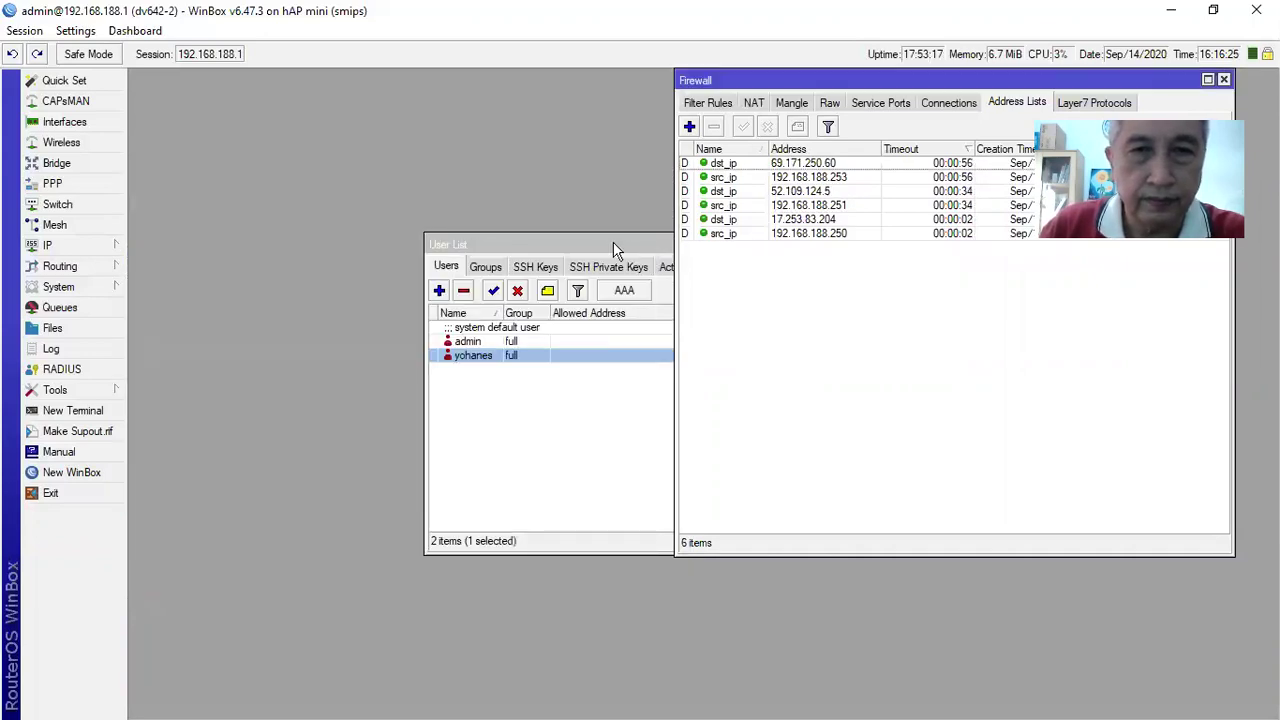
pyautogui.doubleClick(610, 243)
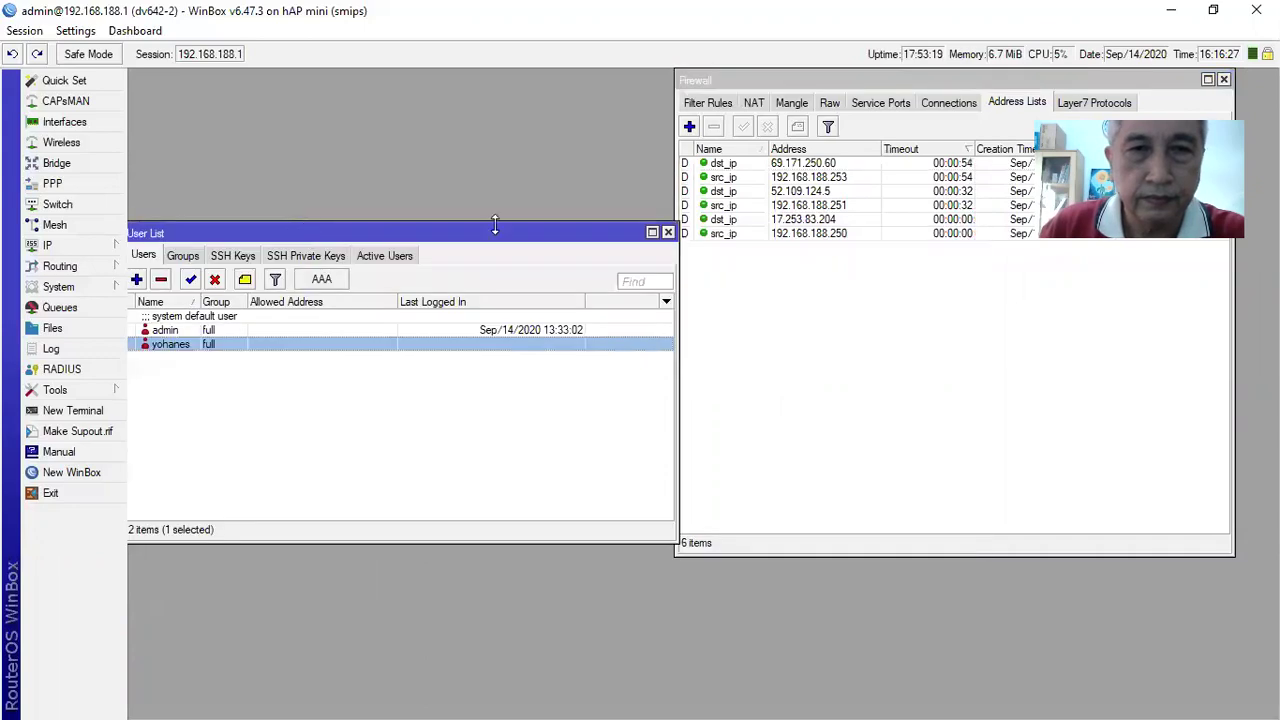
pyautogui.click(668, 232)
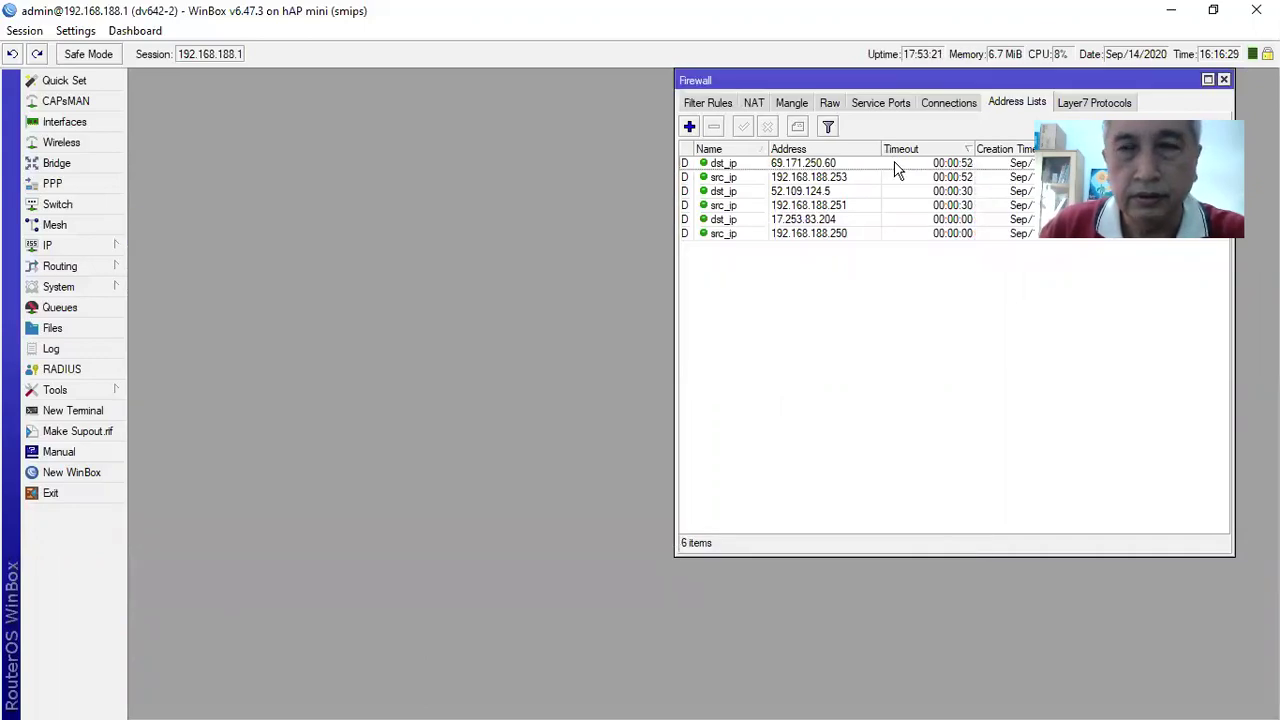
# Open IP > Firewall, move it to the centre, and list all 16 filter rules
pyautogui.click(57, 246)
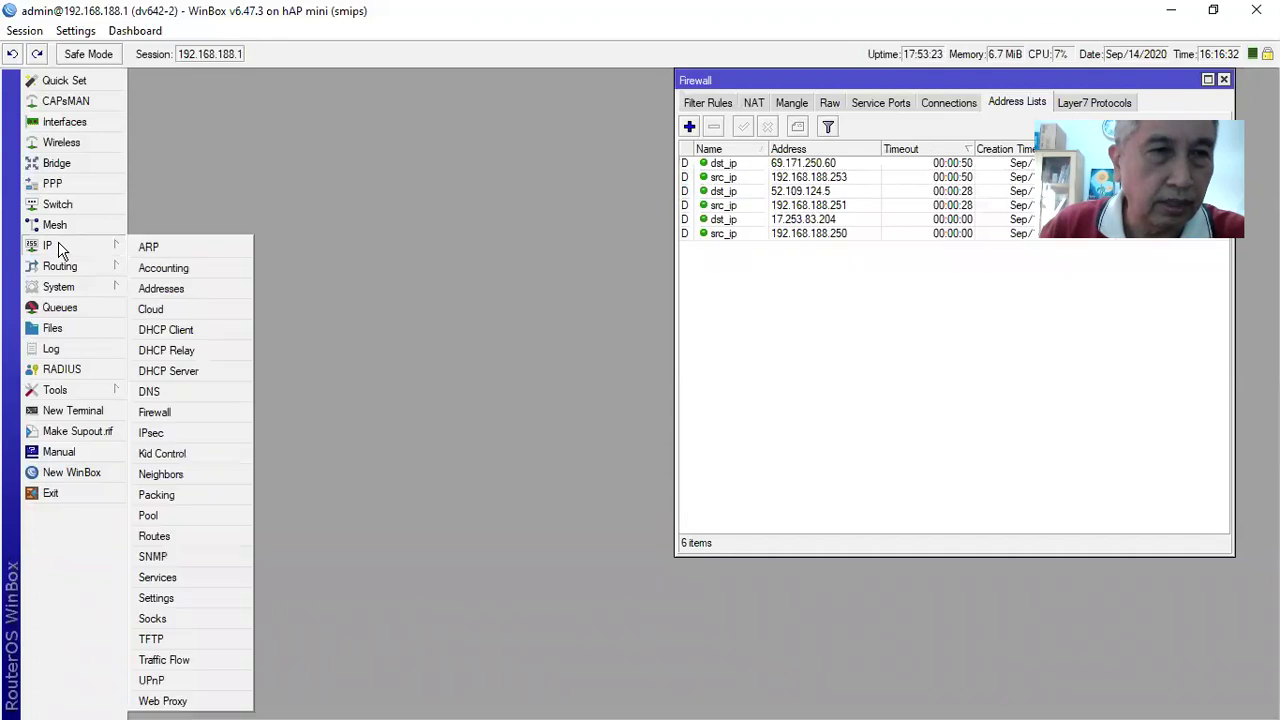
pyautogui.click(166, 413)
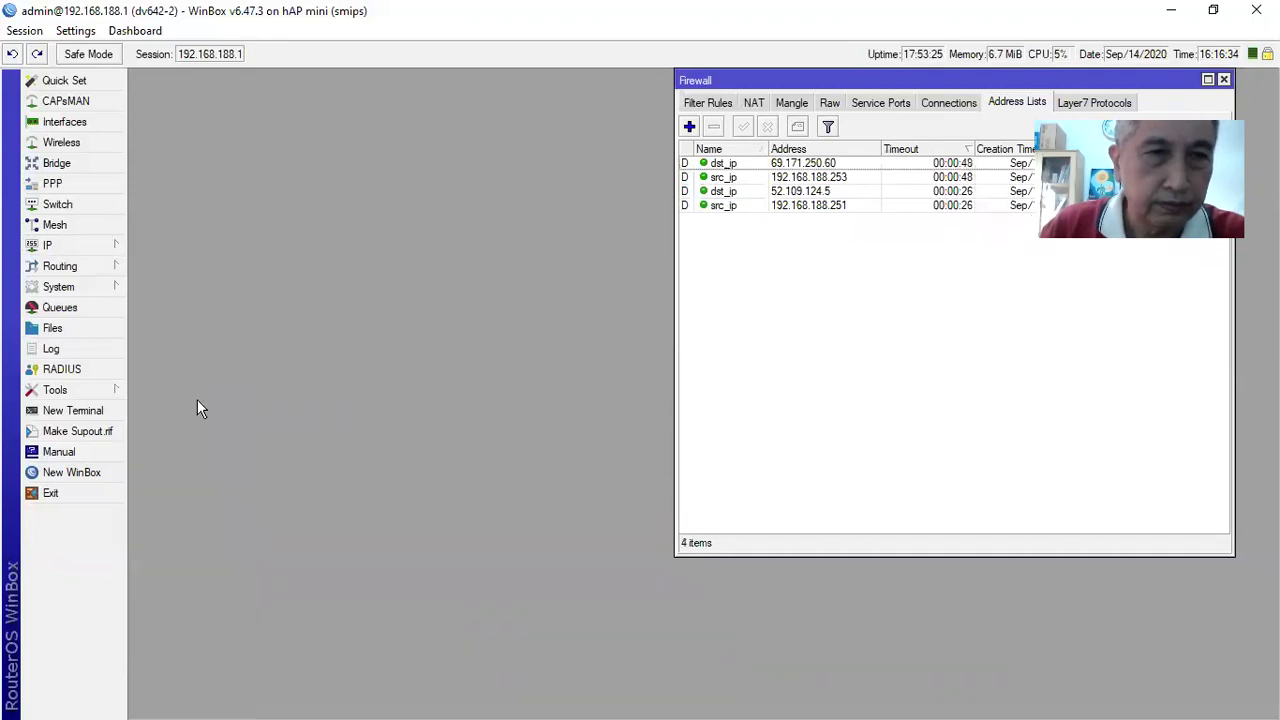
pyautogui.moveTo(936, 80); pyautogui.dragTo(459, 160)
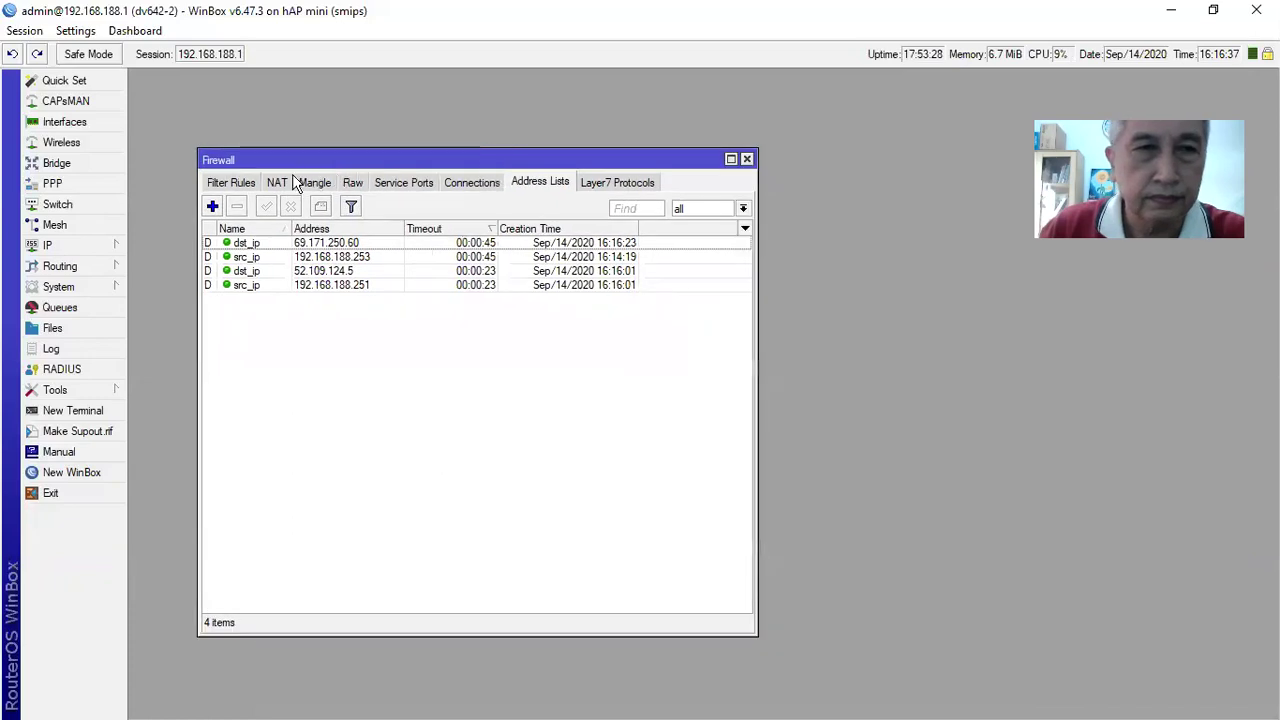
pyautogui.click(236, 184)
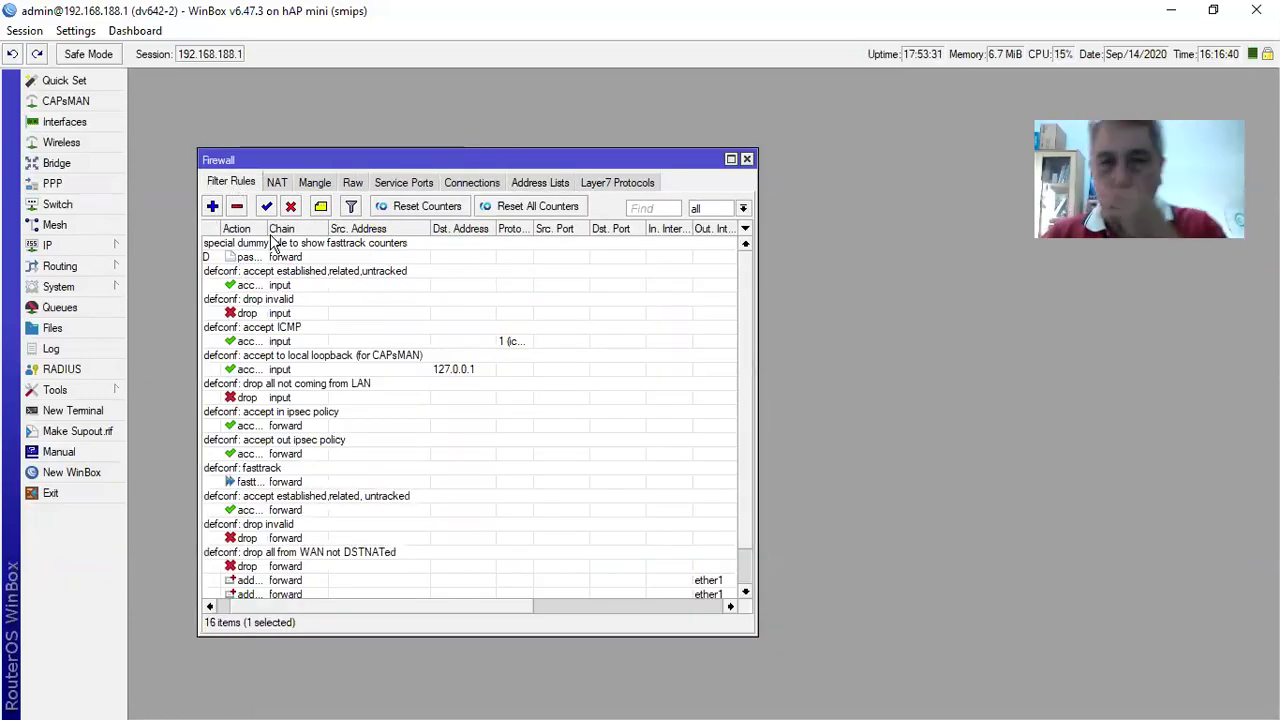
pyautogui.scroll(-3, 275, 243)
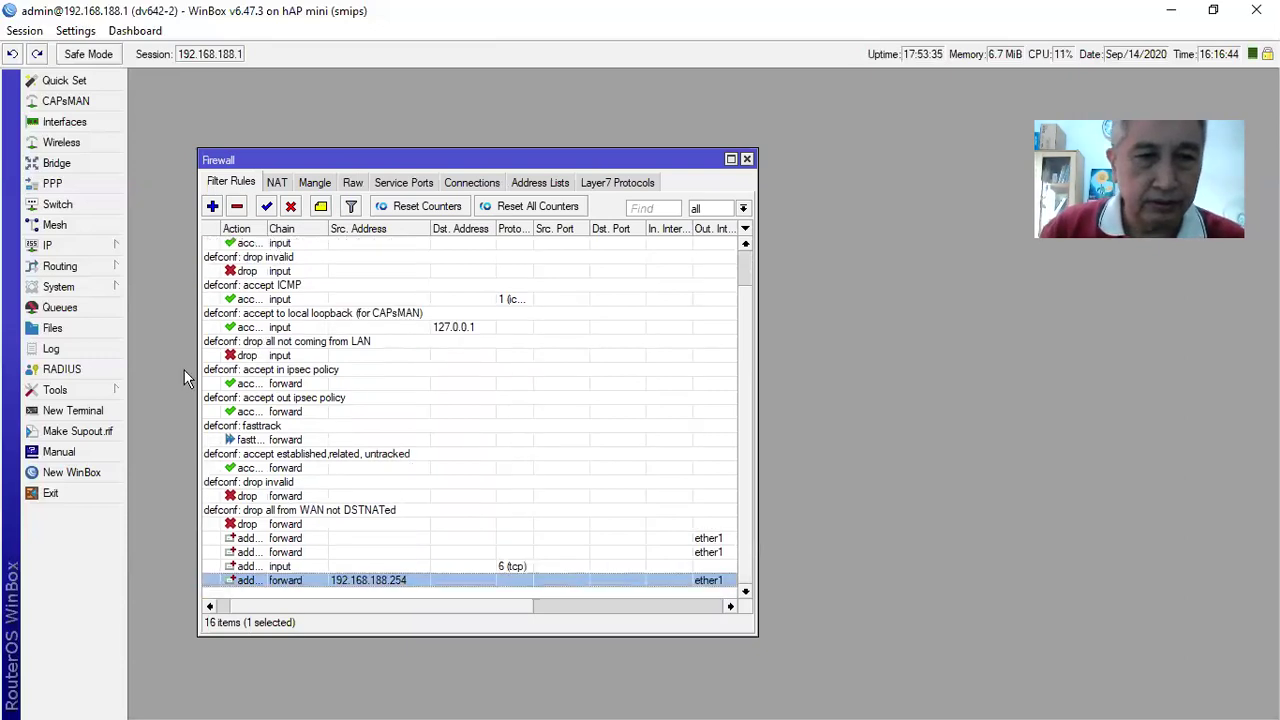
pyautogui.doubleClick(286, 540)
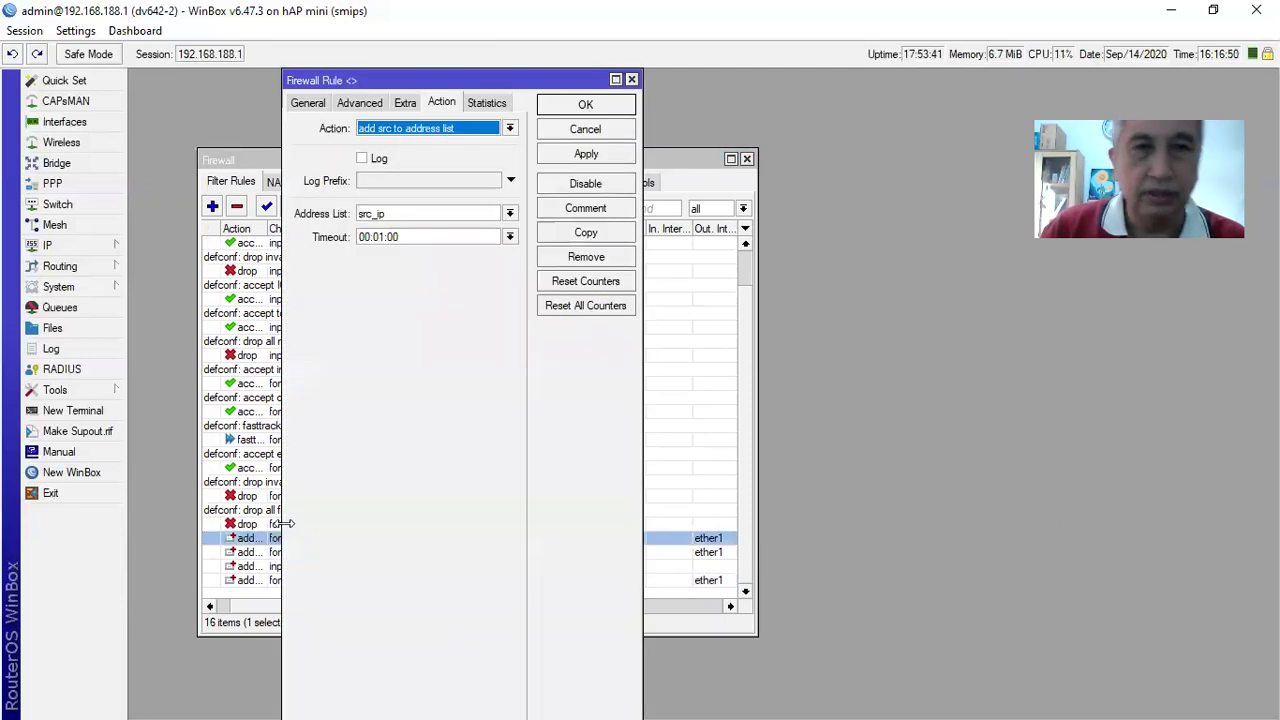
pyautogui.click(308, 102)
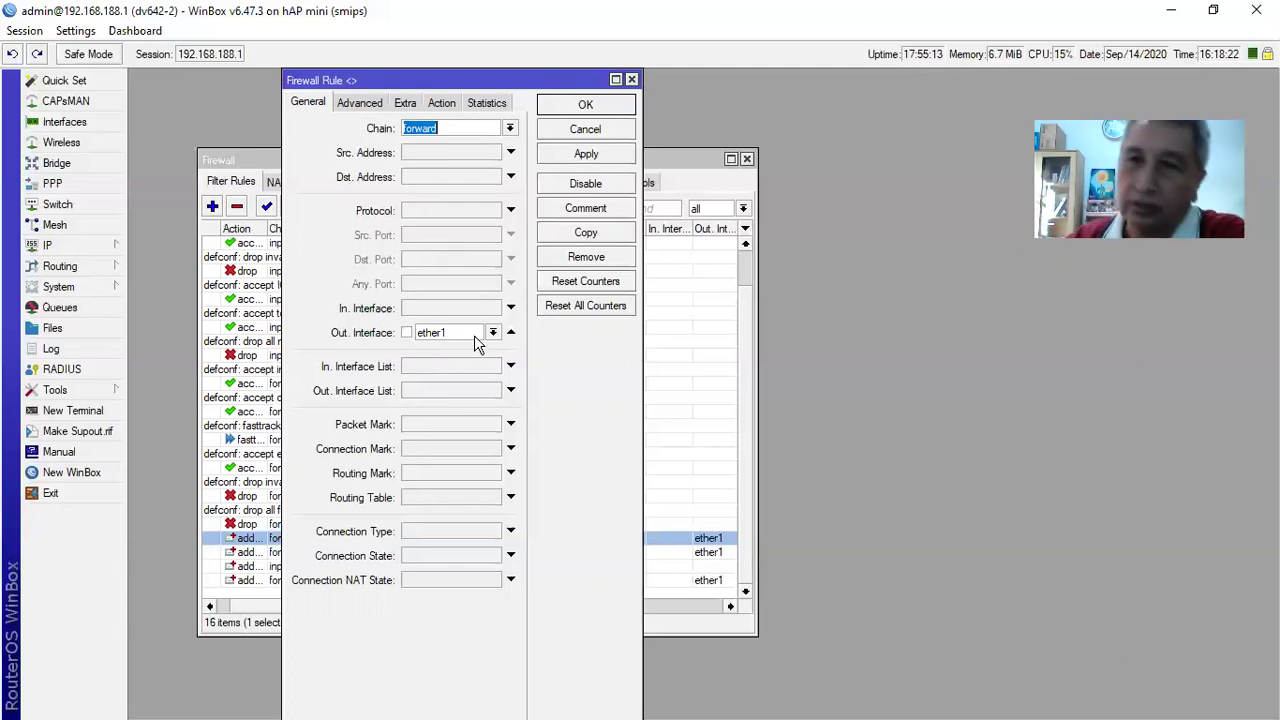
pyautogui.click(440, 112)
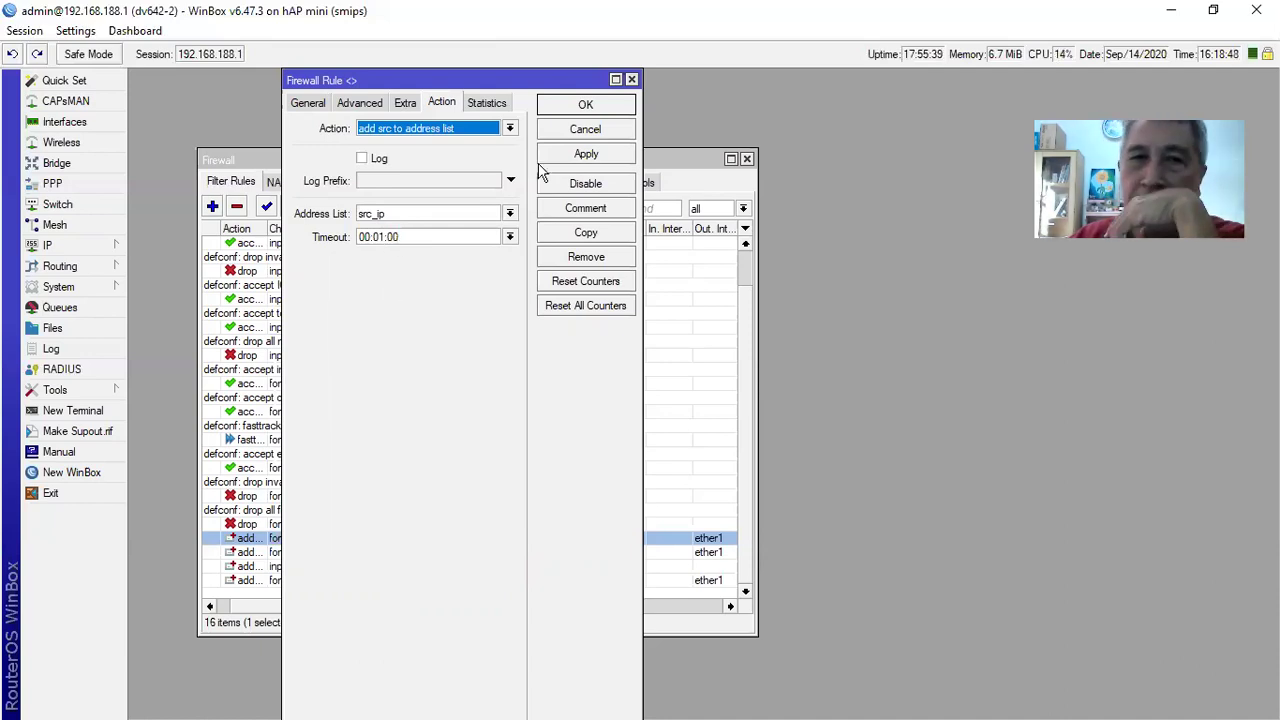
pyautogui.click(581, 155)
pyautogui.click(585, 108)
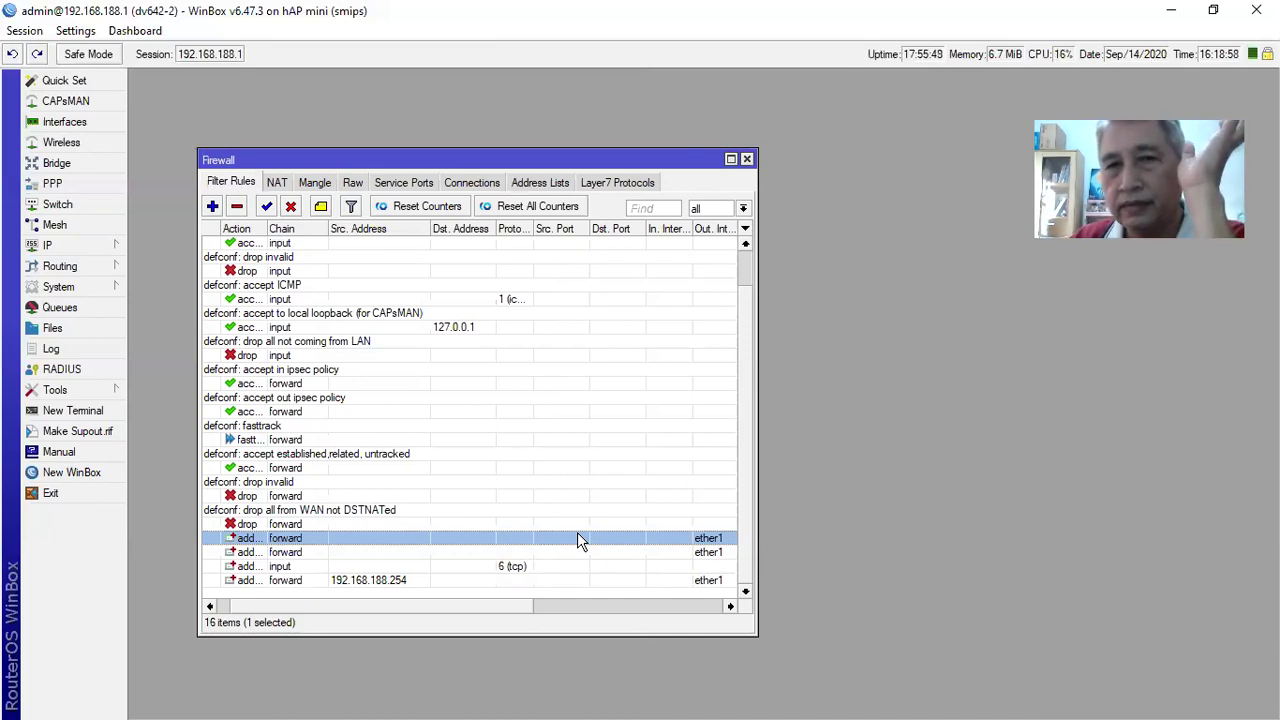
# Show the three address-list entries (dst_ip, src_ip, in_tome), then minimize WinBox
pyautogui.click(531, 184)
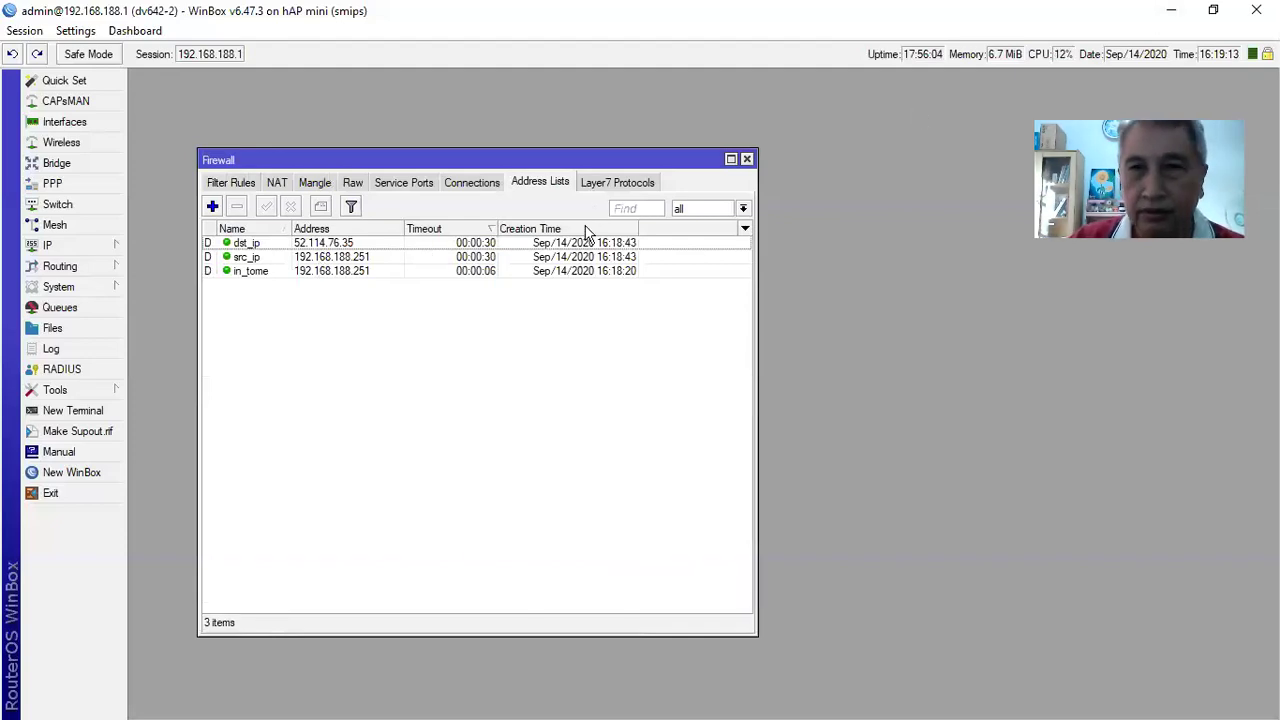
pyautogui.click(1171, 11)
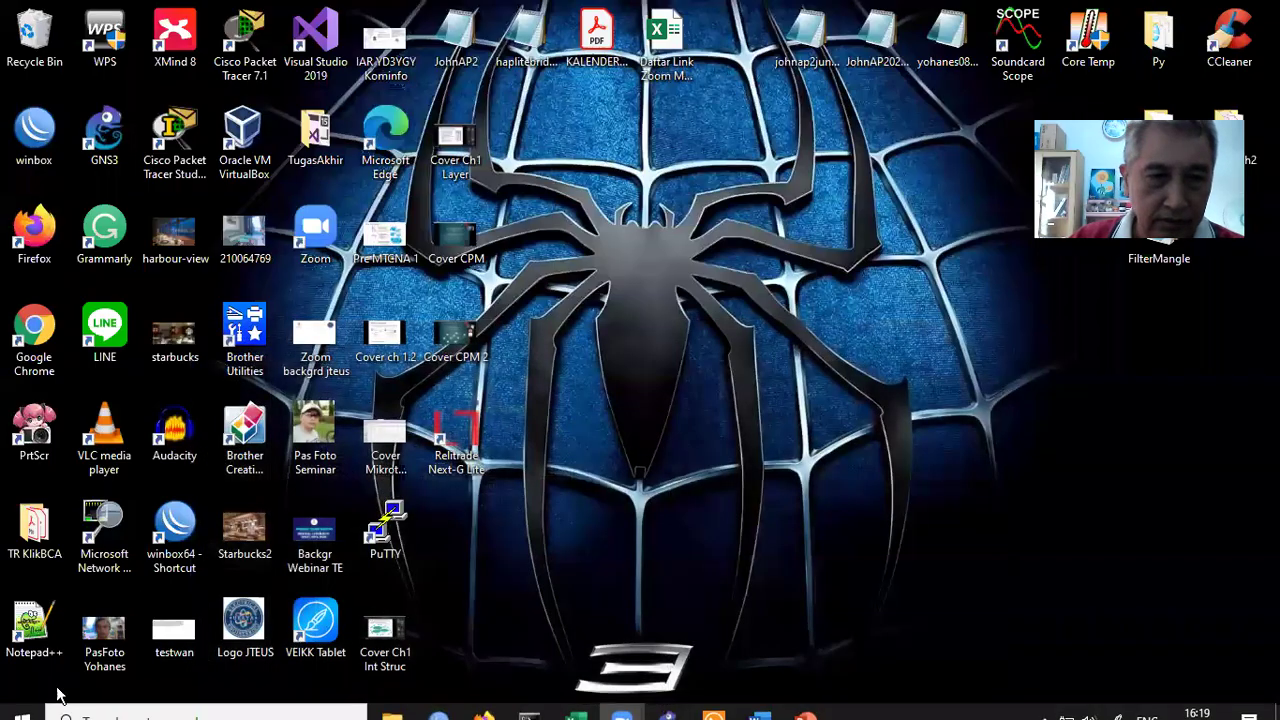
# Run ipconfig in Command Prompt to confirm IPv4 192.168.188.251 and gateway 192.168.188.1, then minimize it
pyautogui.click(30, 708)
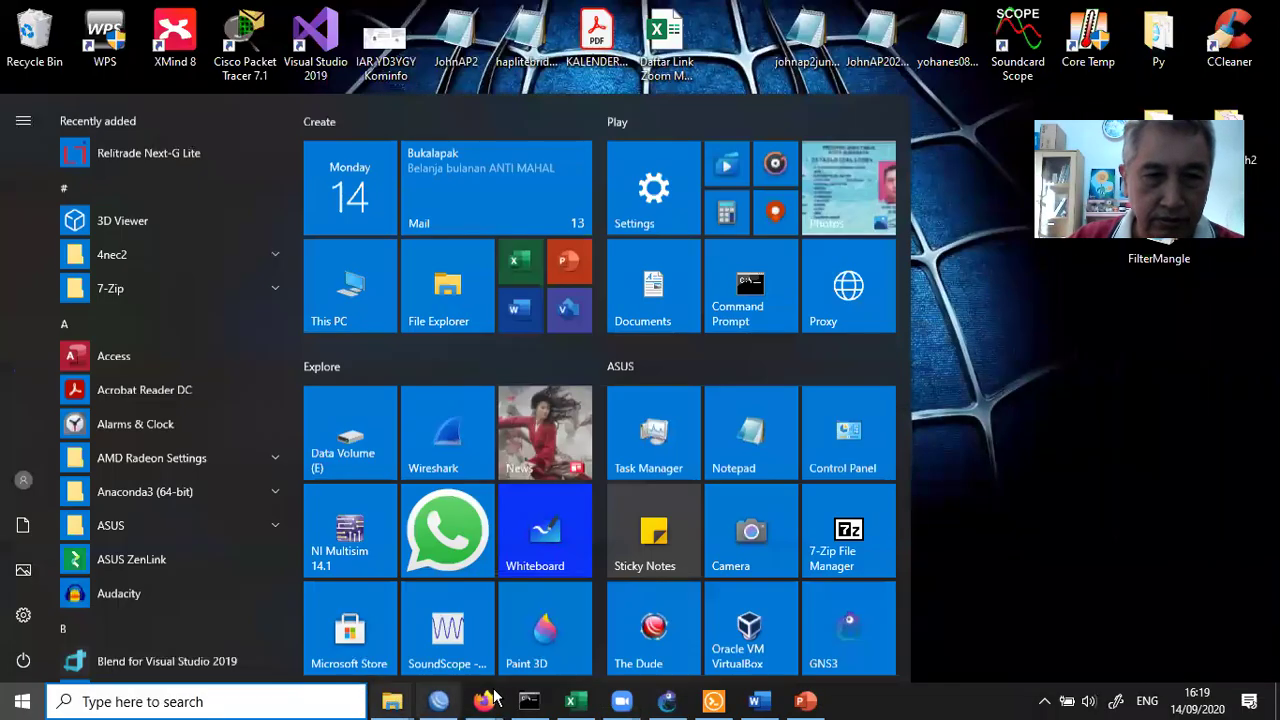
pyautogui.click(529, 703)
pyautogui.write('ipconfig')
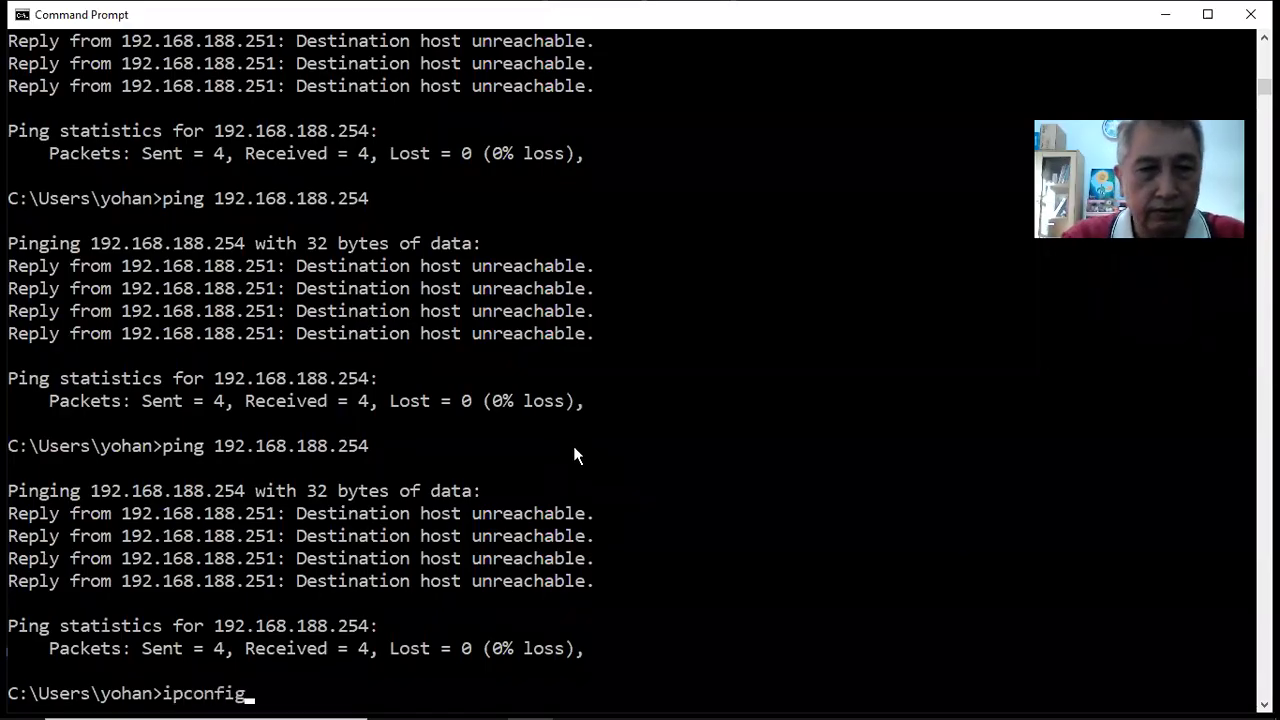
pyautogui.press('Return')
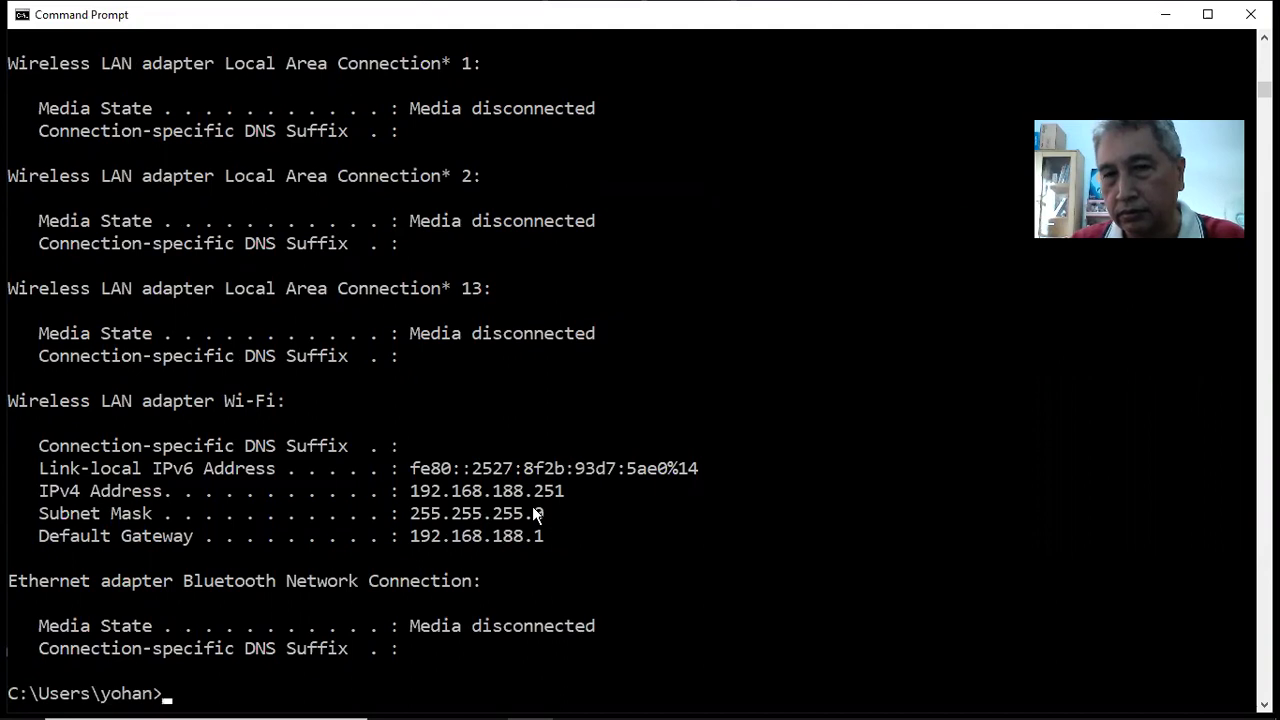
pyautogui.click(1163, 15)
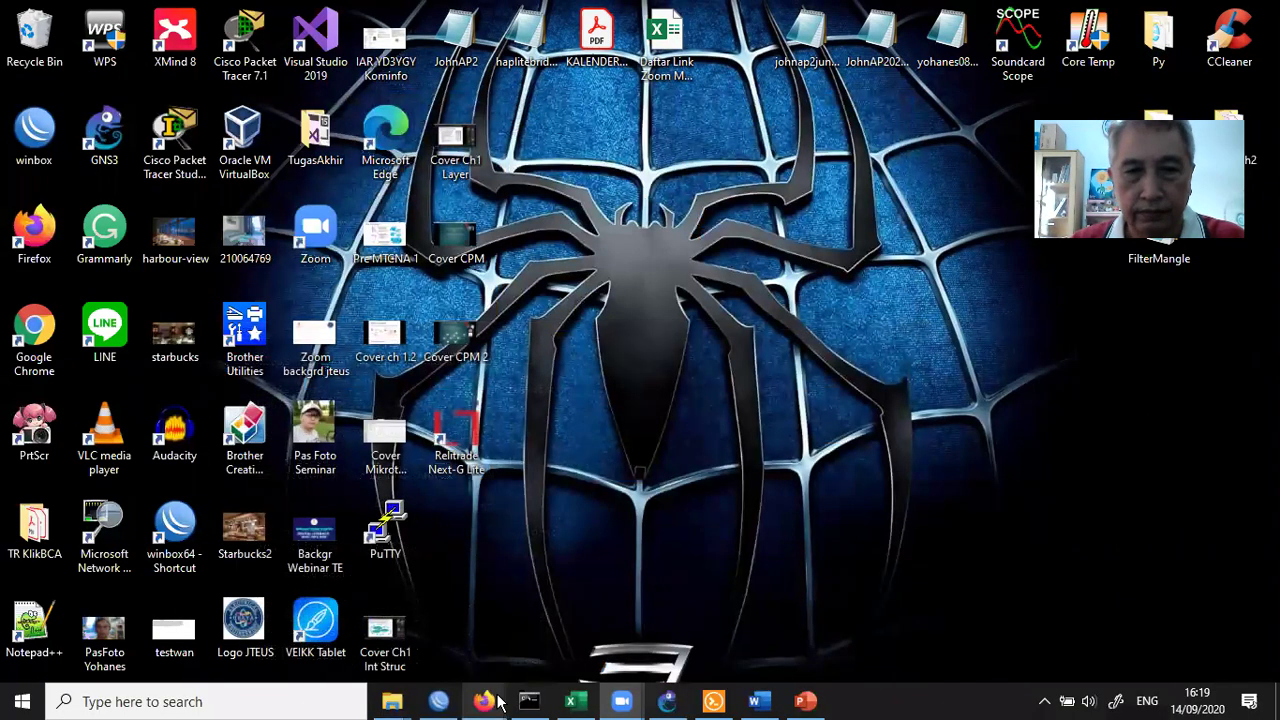
# Load google.com in Firefox, then return to WinBox's address lists, now showing 22 entries
pyautogui.moveTo(490, 702)
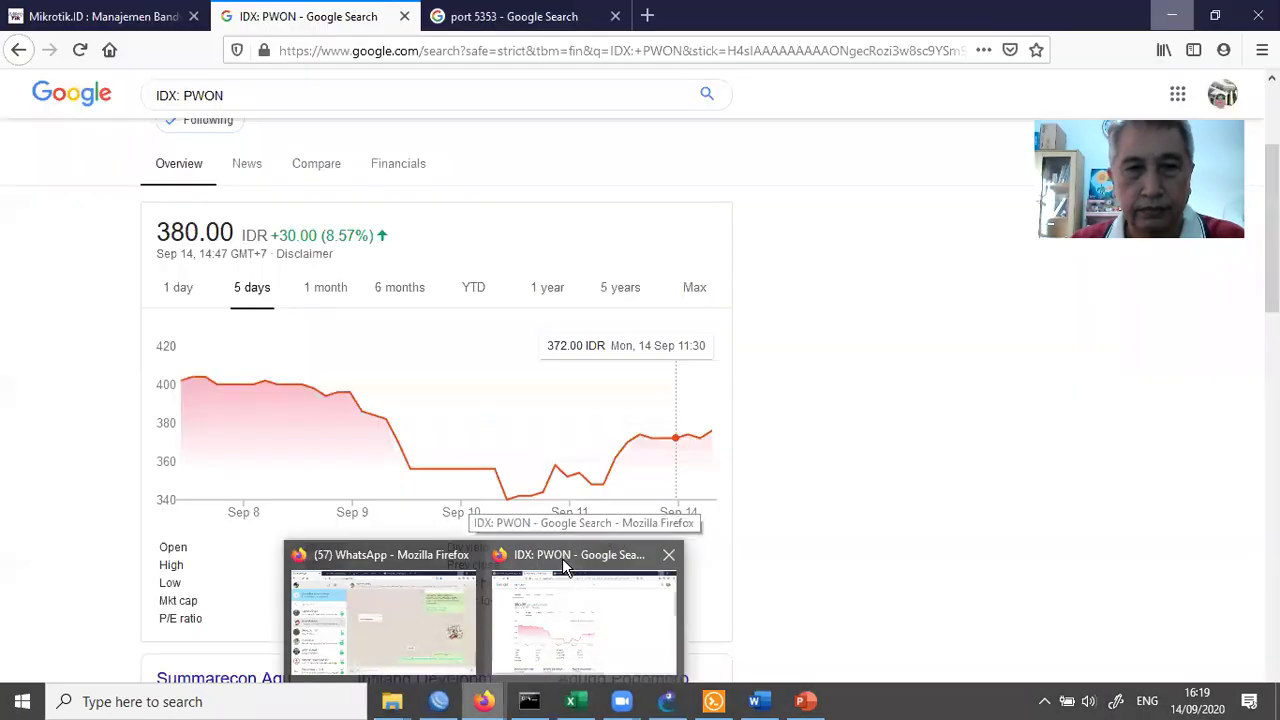
pyautogui.click(562, 566)
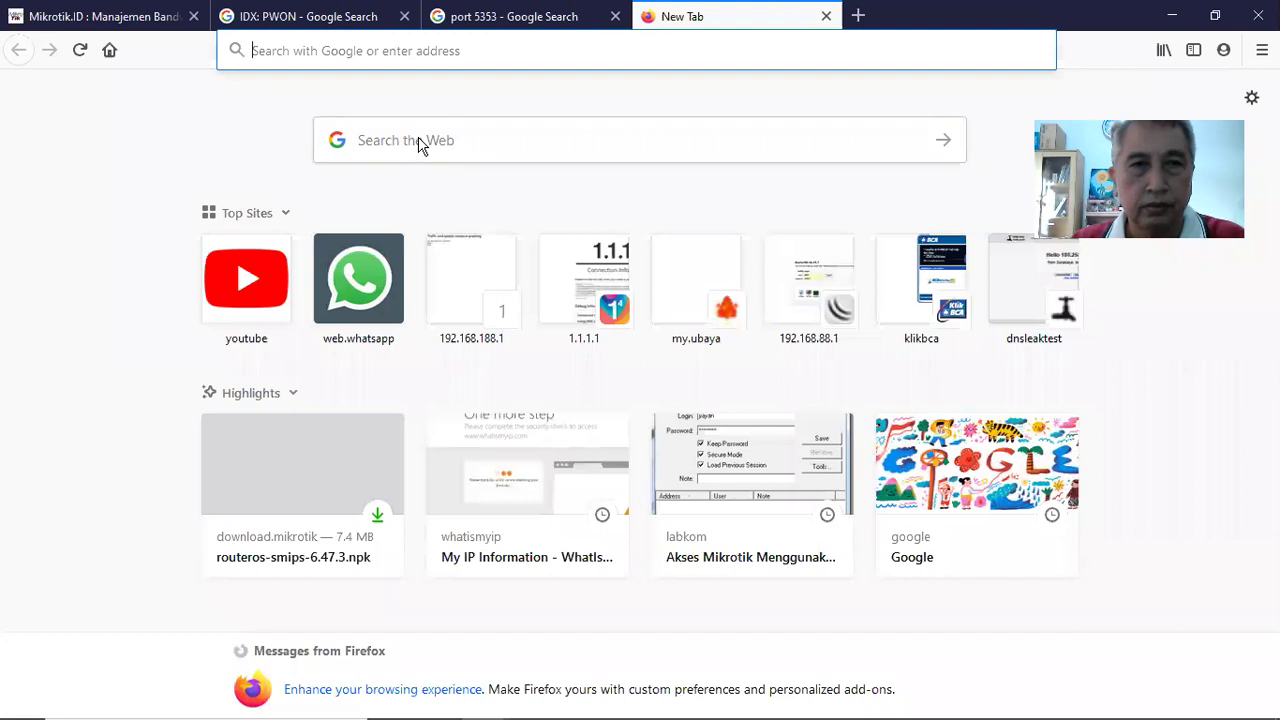
pyautogui.click(419, 142)
pyautogui.write('google')
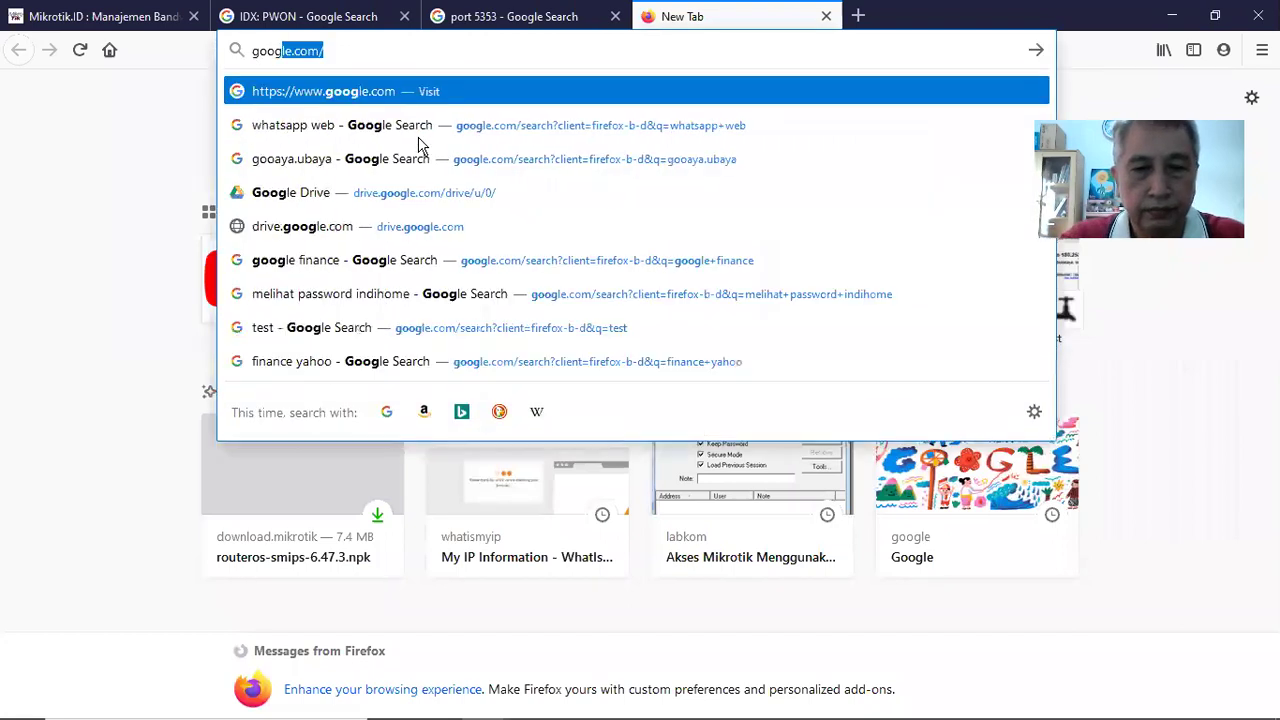
pyautogui.write('.com')
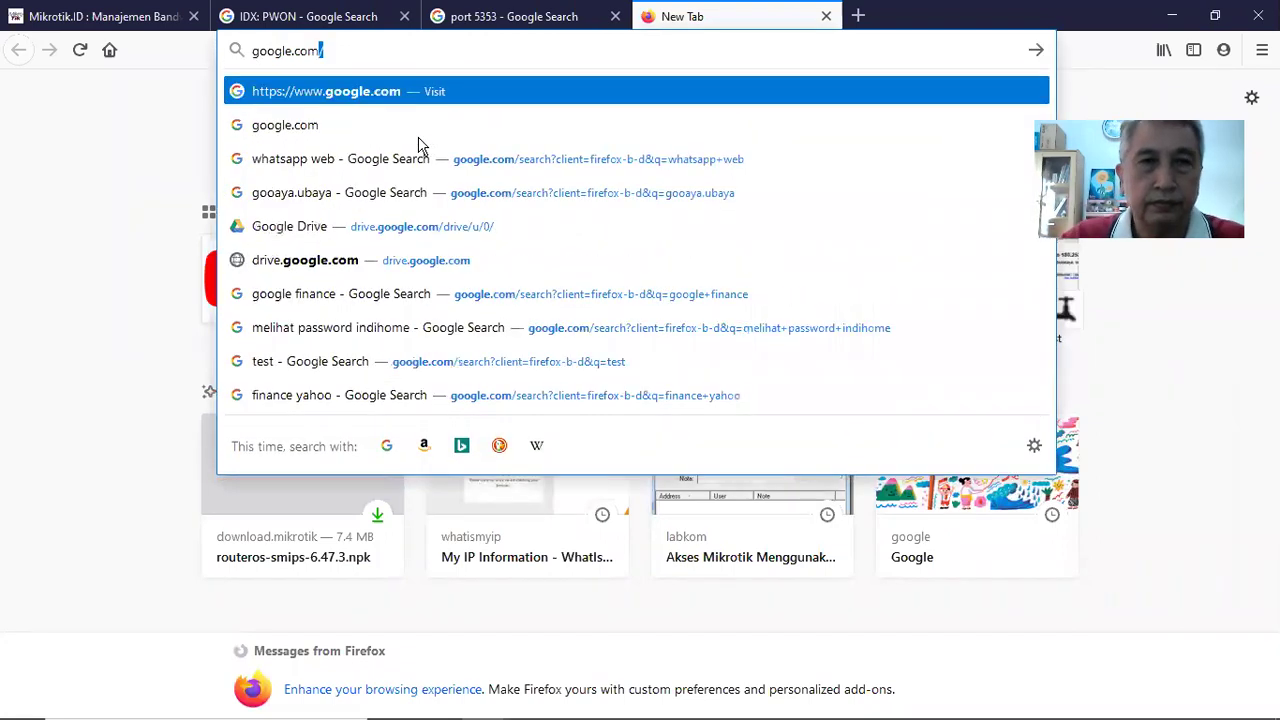
pyautogui.press('Return')
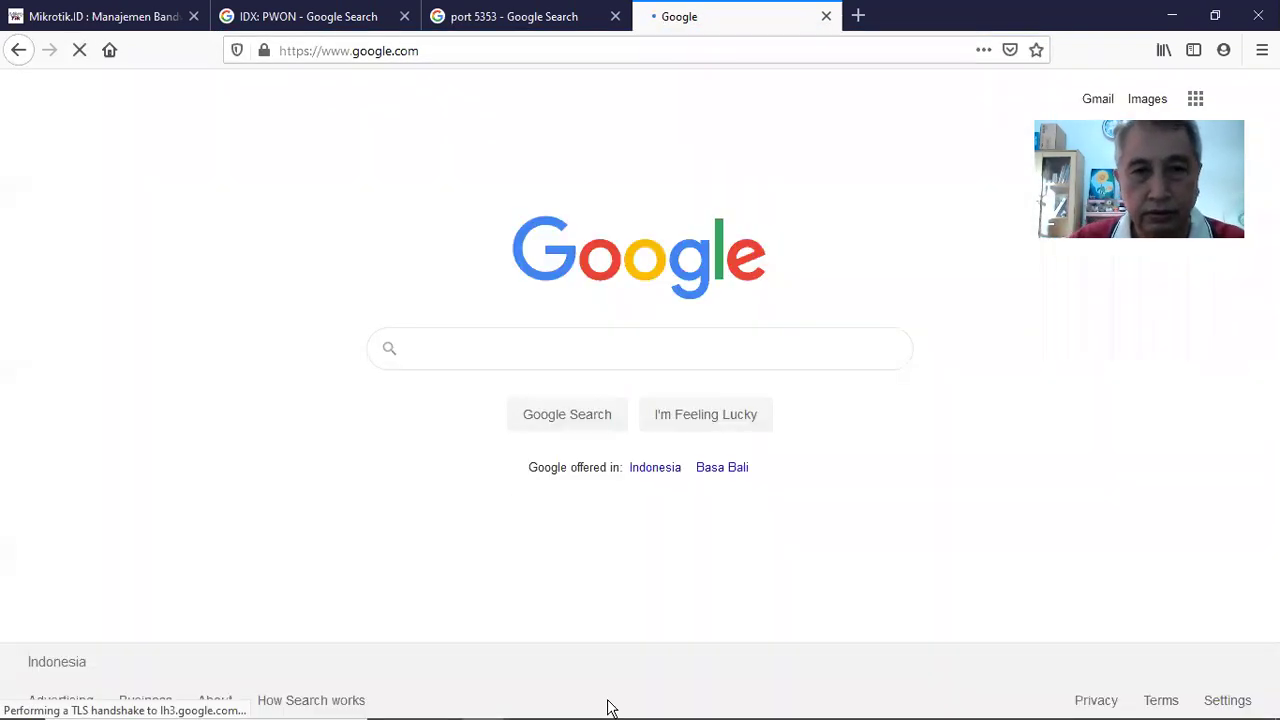
pyautogui.moveTo(488, 710)
pyautogui.click(440, 701)
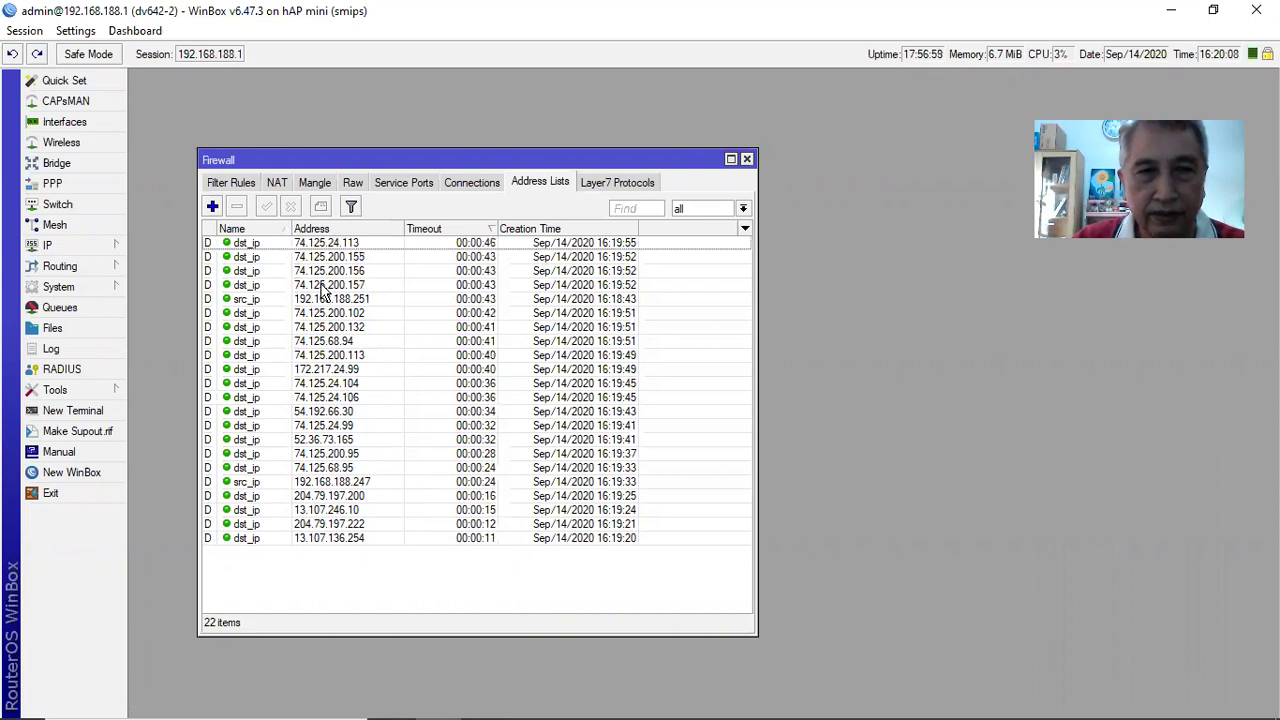
# Restore WinBox and Firefox from full screen, with WinBox's address lists in front
pyautogui.click(1213, 10)
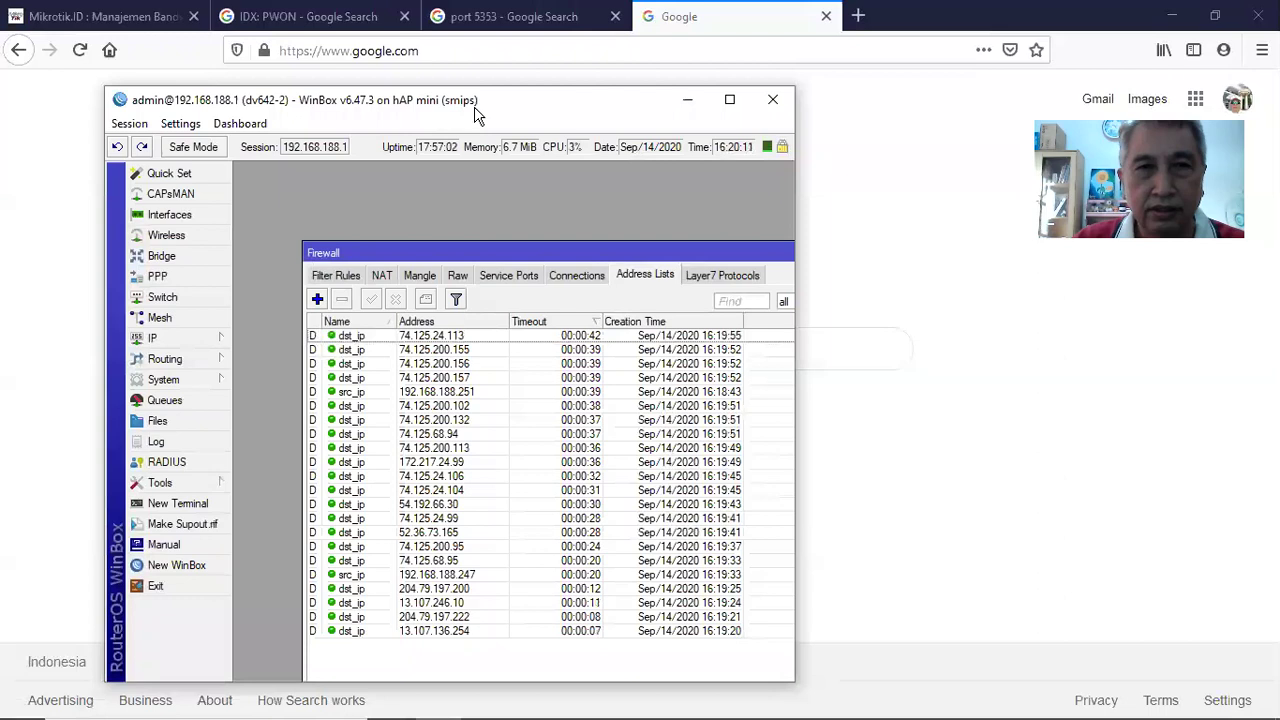
pyautogui.moveTo(472, 114); pyautogui.dragTo(476, 114)
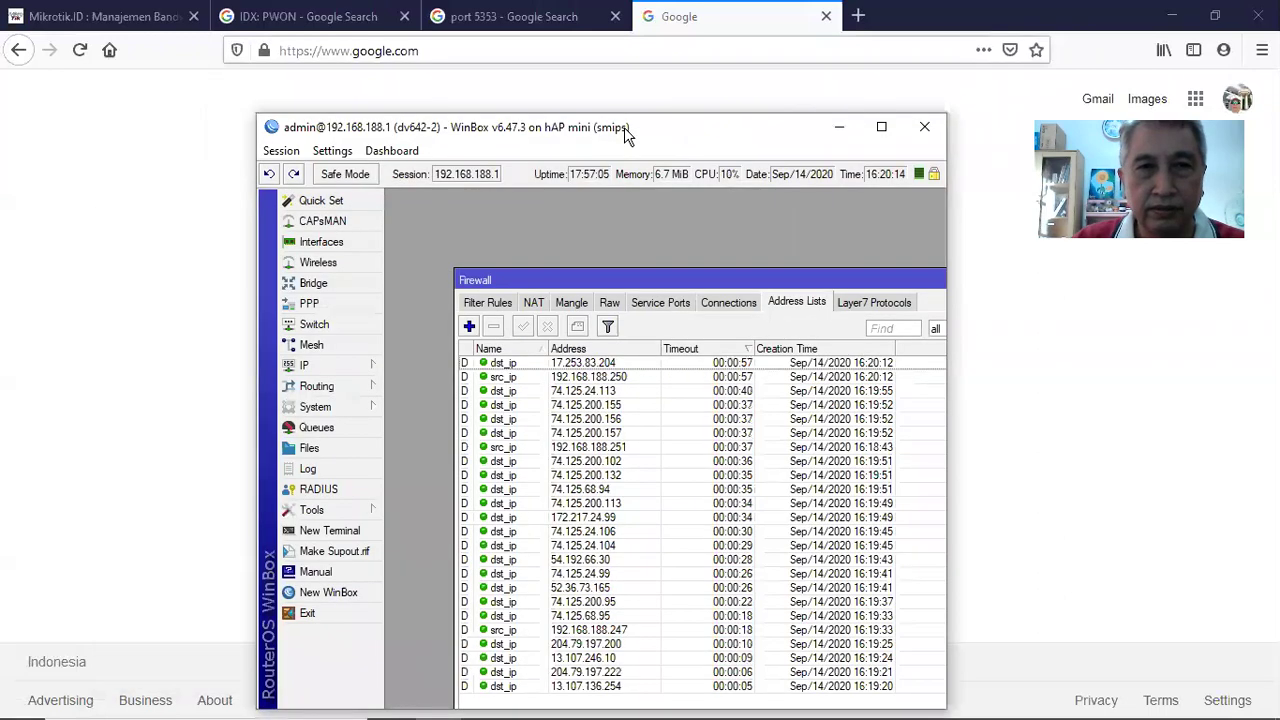
pyautogui.hotkey('alt', 'Tab')
pyautogui.hotkey('ctrl', 'l')
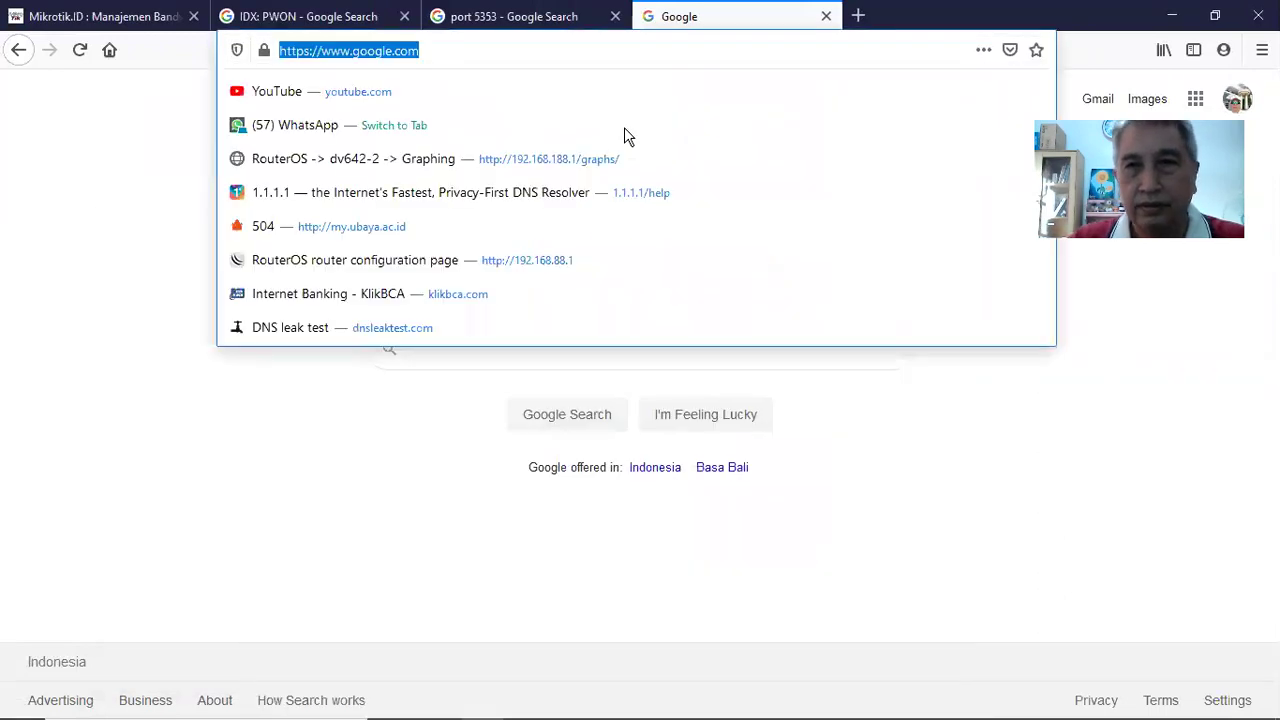
pyautogui.click(1215, 17)
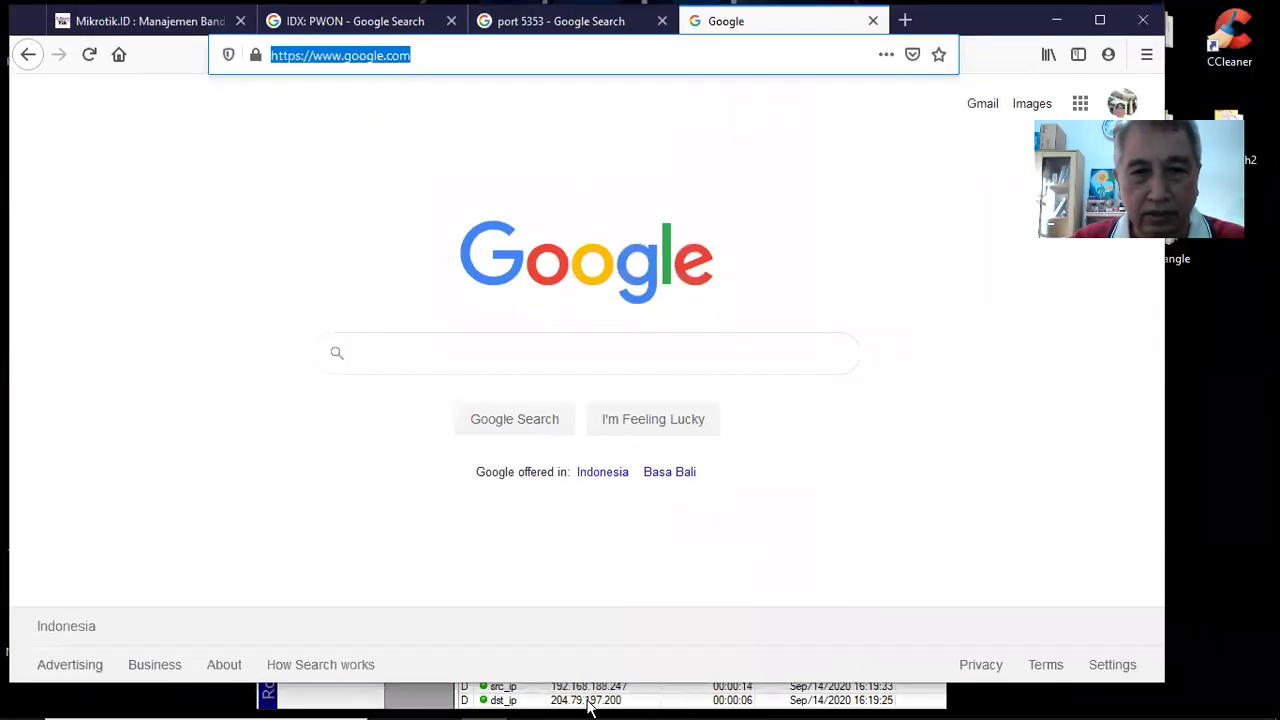
pyautogui.click(396, 704)
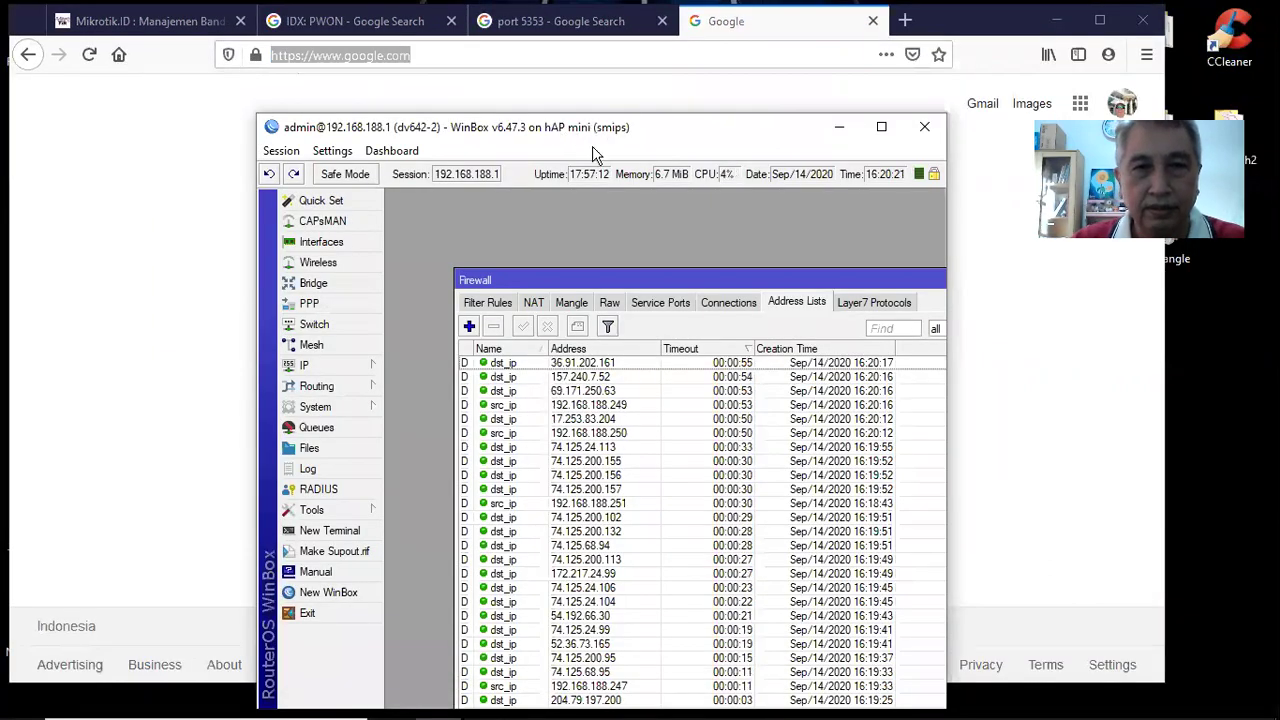
pyautogui.moveTo(592, 135); pyautogui.dragTo(604, 173)
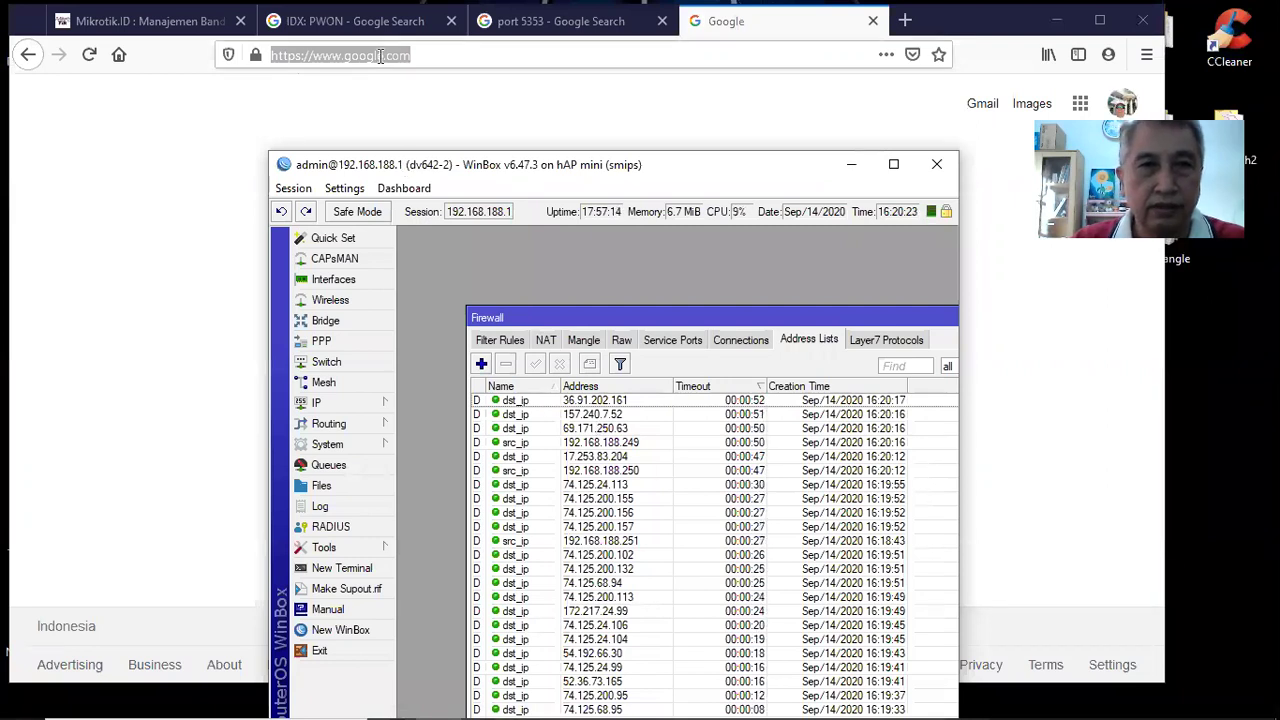
pyautogui.click(380, 55)
pyautogui.write('ww')
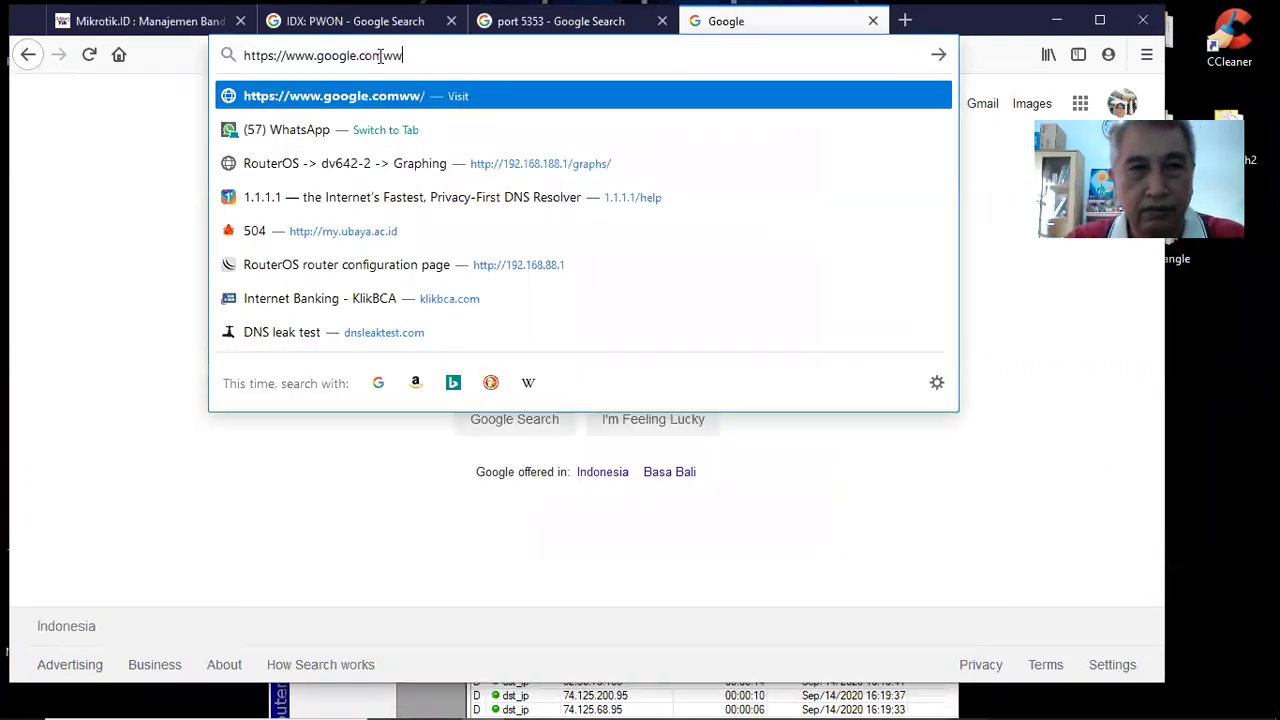
pyautogui.press('BackSpace')
pyautogui.press('BackSpace')
pyautogui.press('BackSpace')
pyautogui.press('BackSpace')
pyautogui.press('BackSpace')
pyautogui.press('BackSpace')
pyautogui.press('BackSpace')
pyautogui.press('BackSpace')
pyautogui.press('BackSpace')
pyautogui.press('BackSpace')
pyautogui.press('BackSpace')
pyautogui.press('BackSpace')
pyautogui.press('BackSpace')
pyautogui.press('BackSpace')
pyautogui.press('BackSpace')
pyautogui.press('BackSpace')
pyautogui.press('BackSpace')
pyautogui.press('BackSpace')
pyautogui.press('BackSpace')
pyautogui.press('BackSpace')
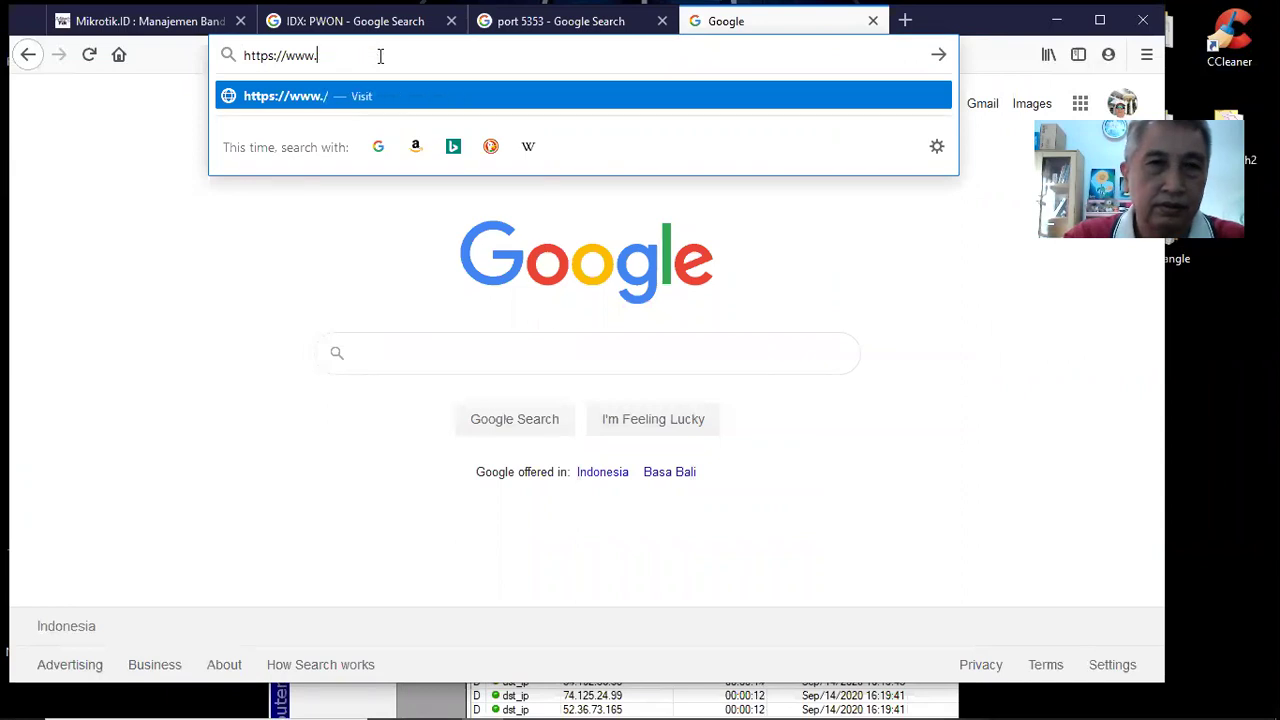
pyautogui.write('www.deti')
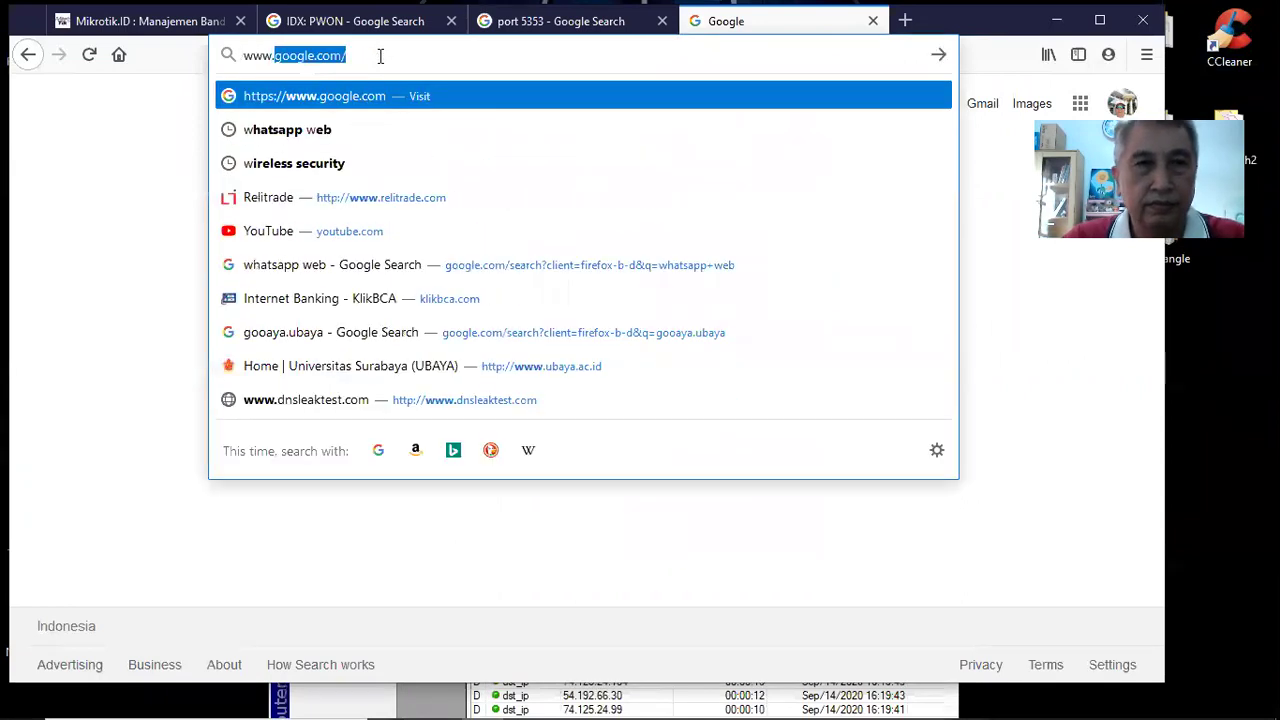
pyautogui.write('k.com')
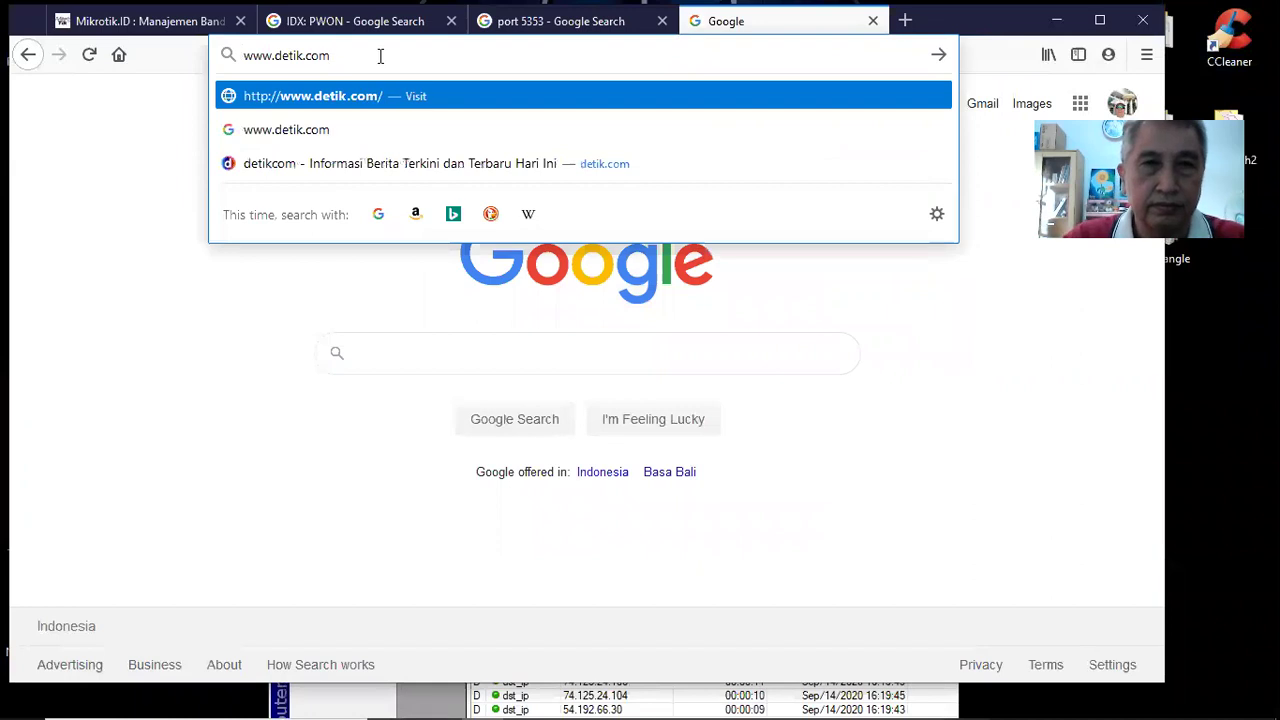
pyautogui.press('Return')
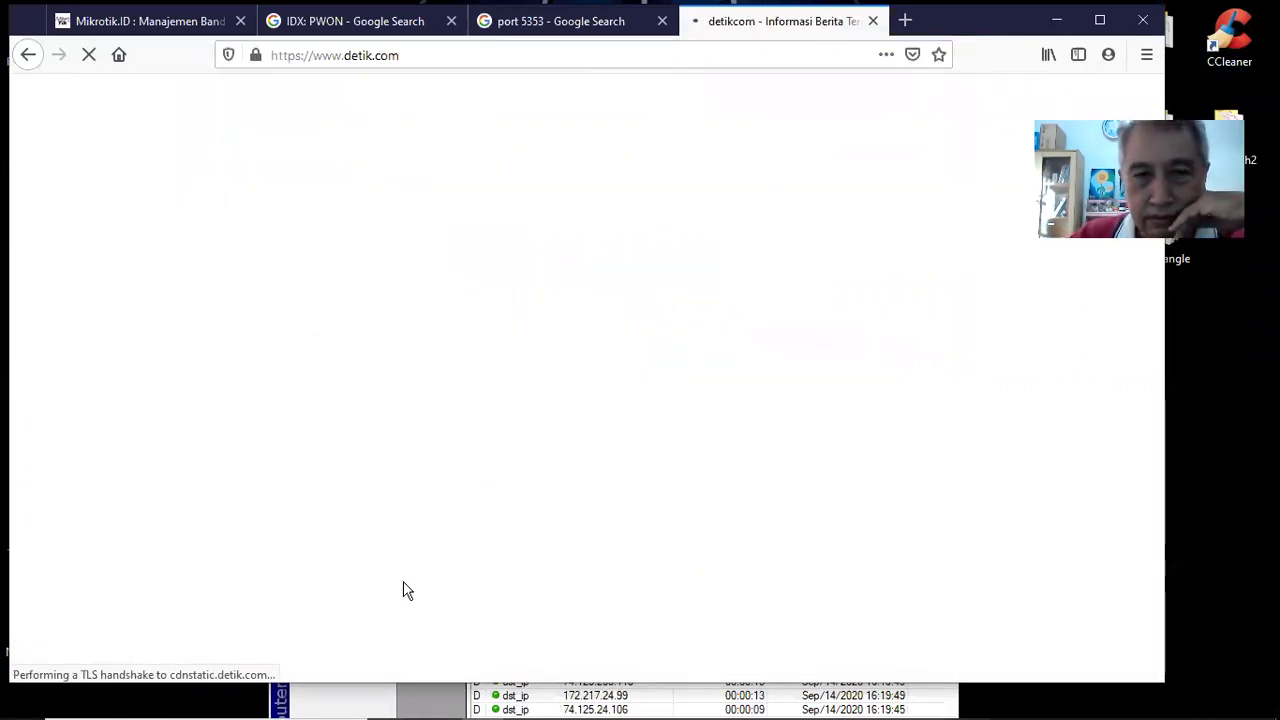
pyautogui.click(390, 697)
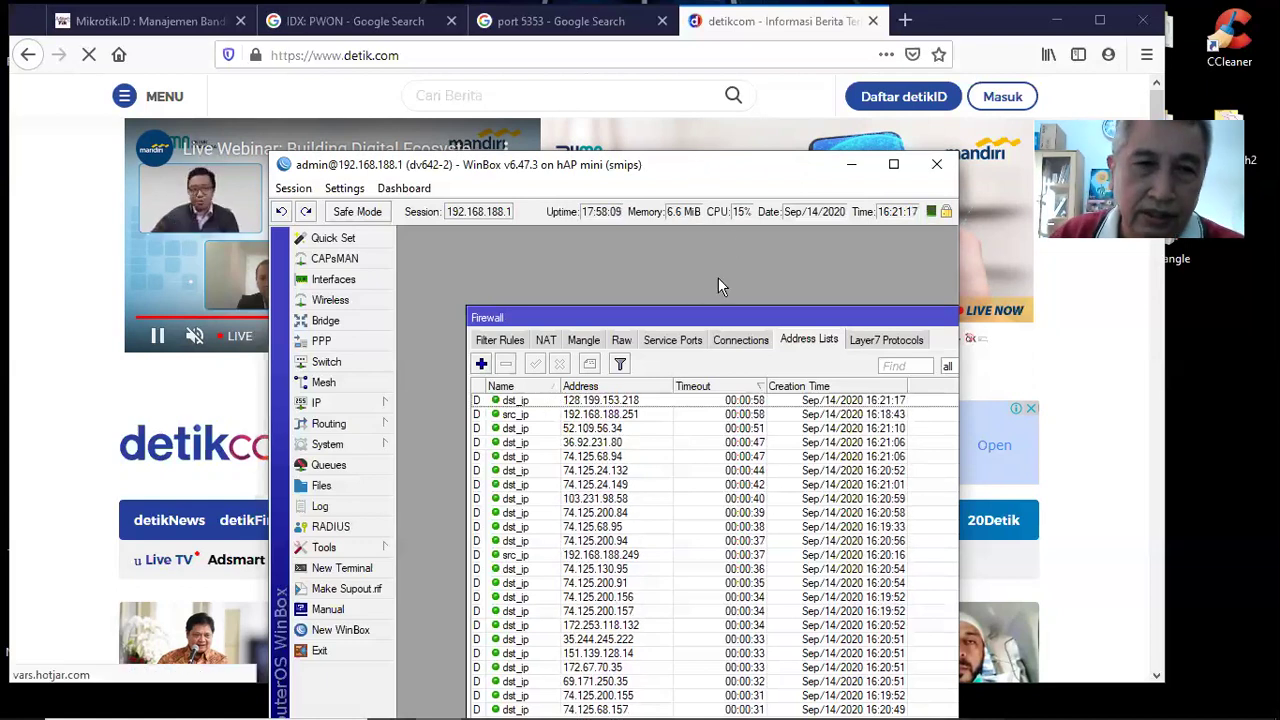
# Show the filter rules with the Firewall window maximized
pyautogui.click(512, 339)
pyautogui.scroll(-1, 632, 450)
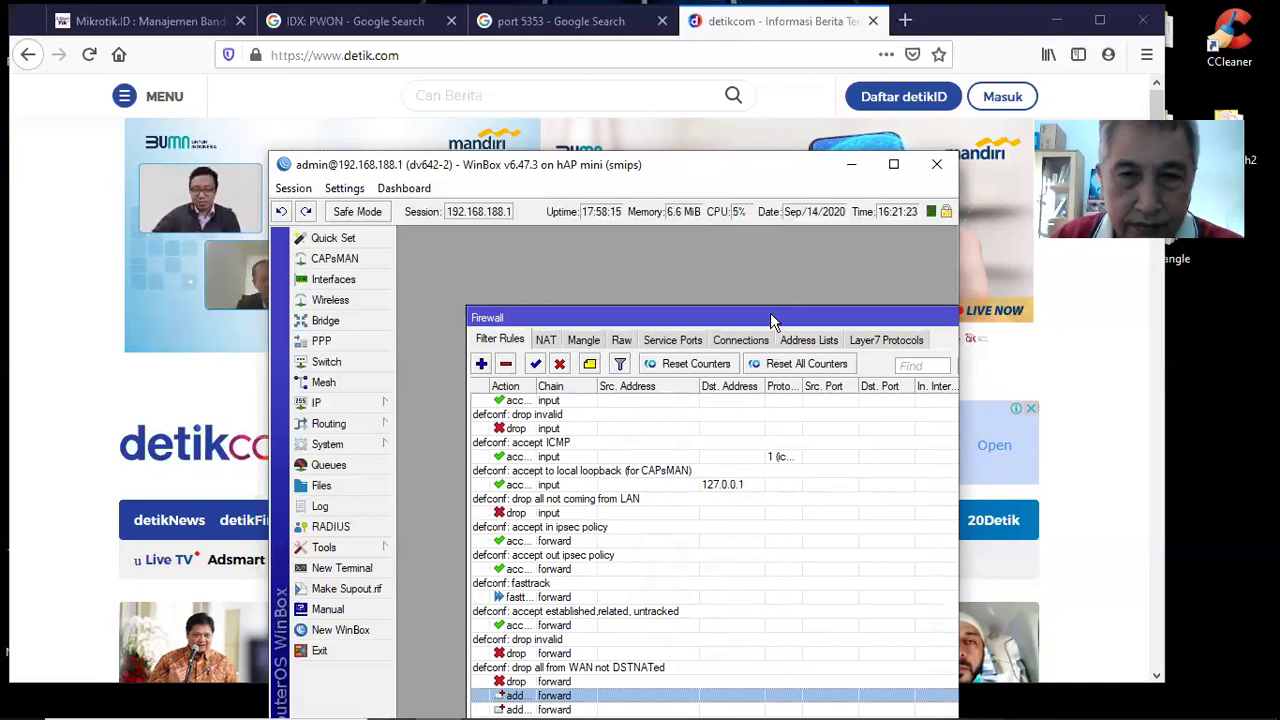
pyautogui.moveTo(700, 197); pyautogui.dragTo(700, 199)
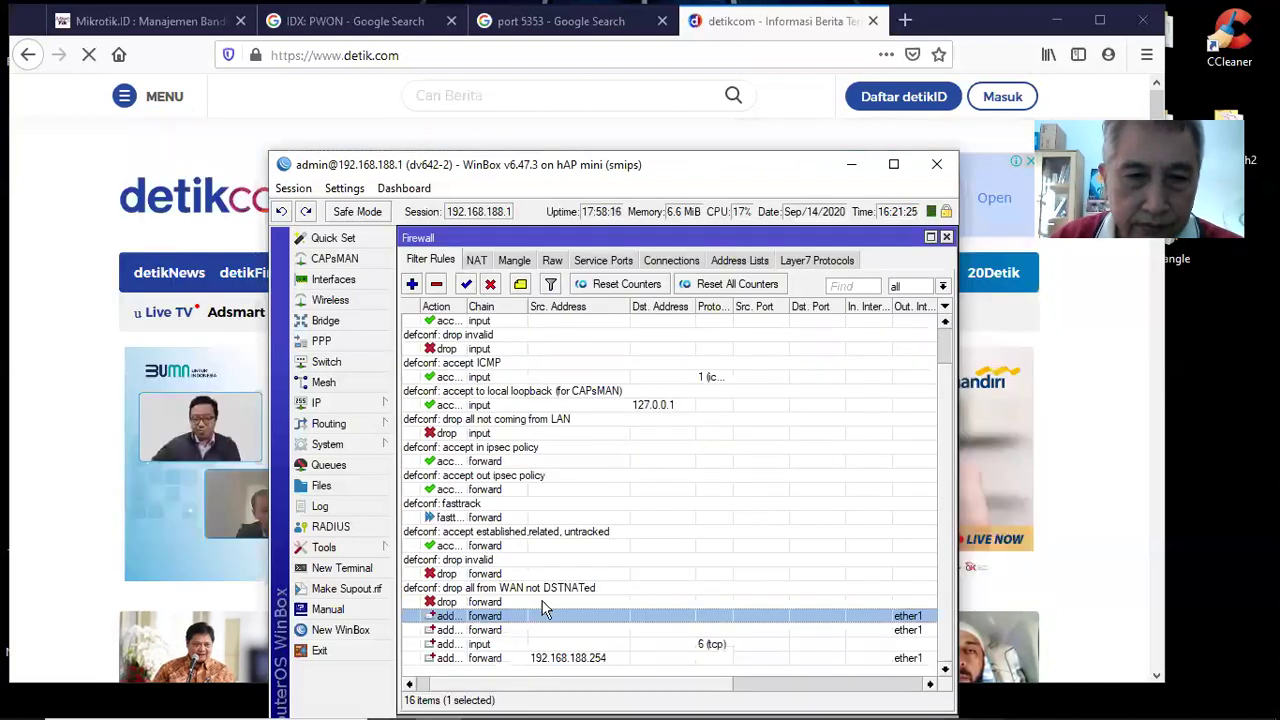
# Inspect the second add-to-dst_ip forward rule without changes, then return to Address Lists
pyautogui.doubleClick(484, 631)
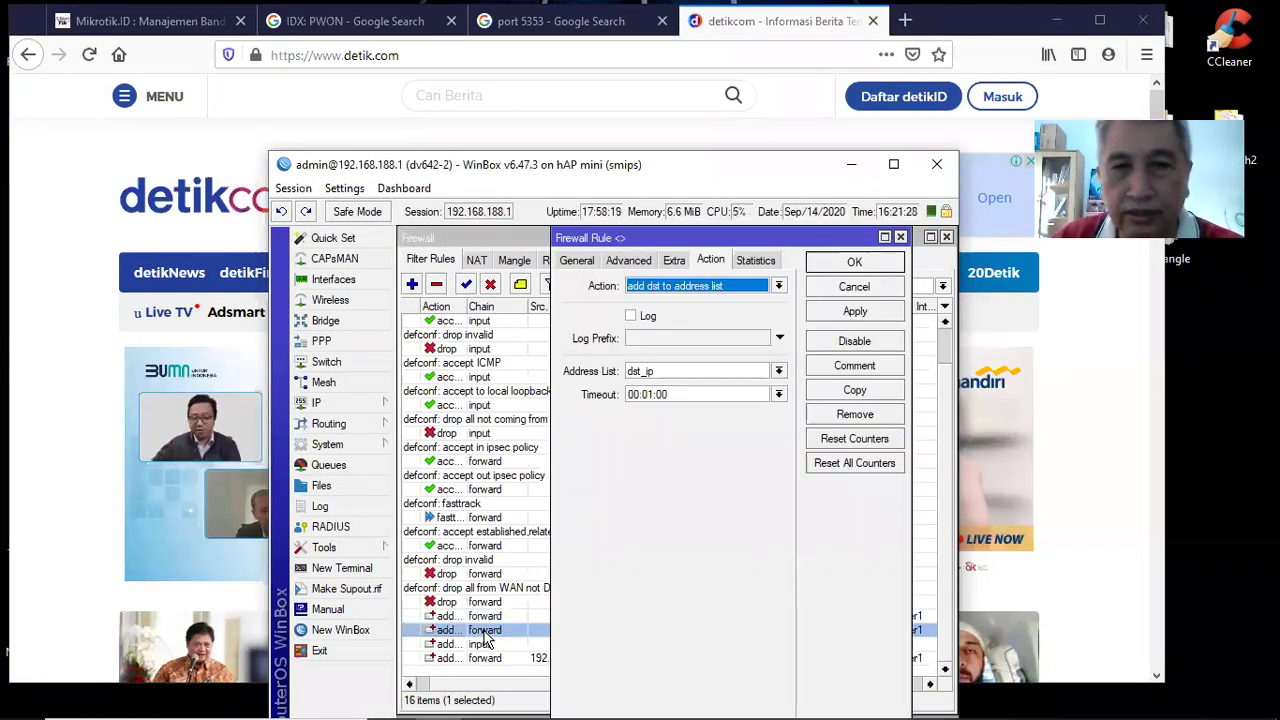
pyautogui.click(576, 264)
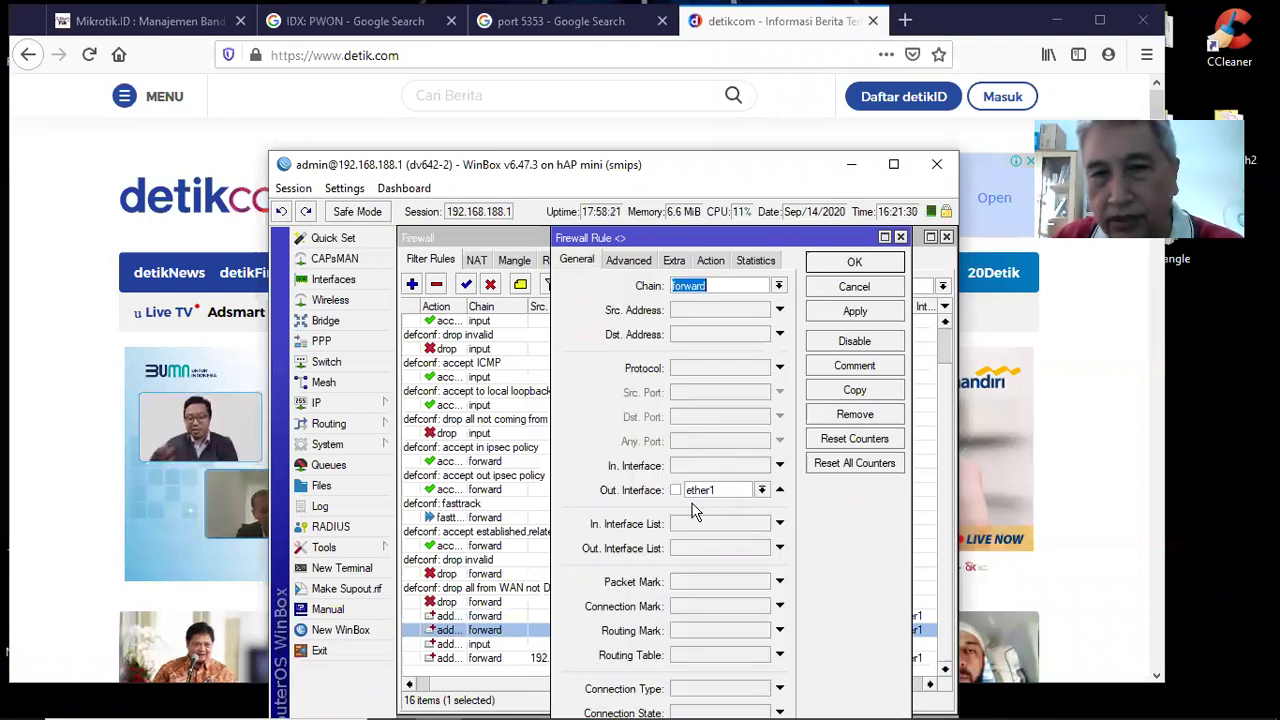
pyautogui.click(708, 261)
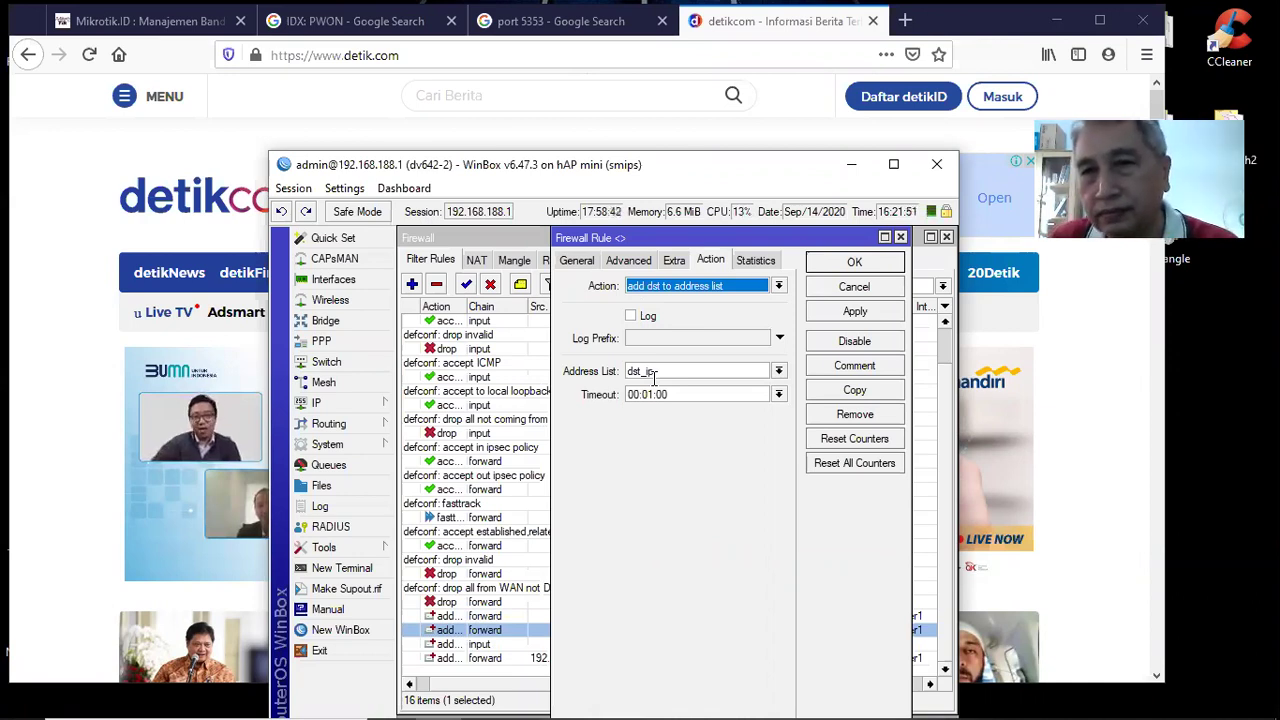
pyautogui.click(855, 287)
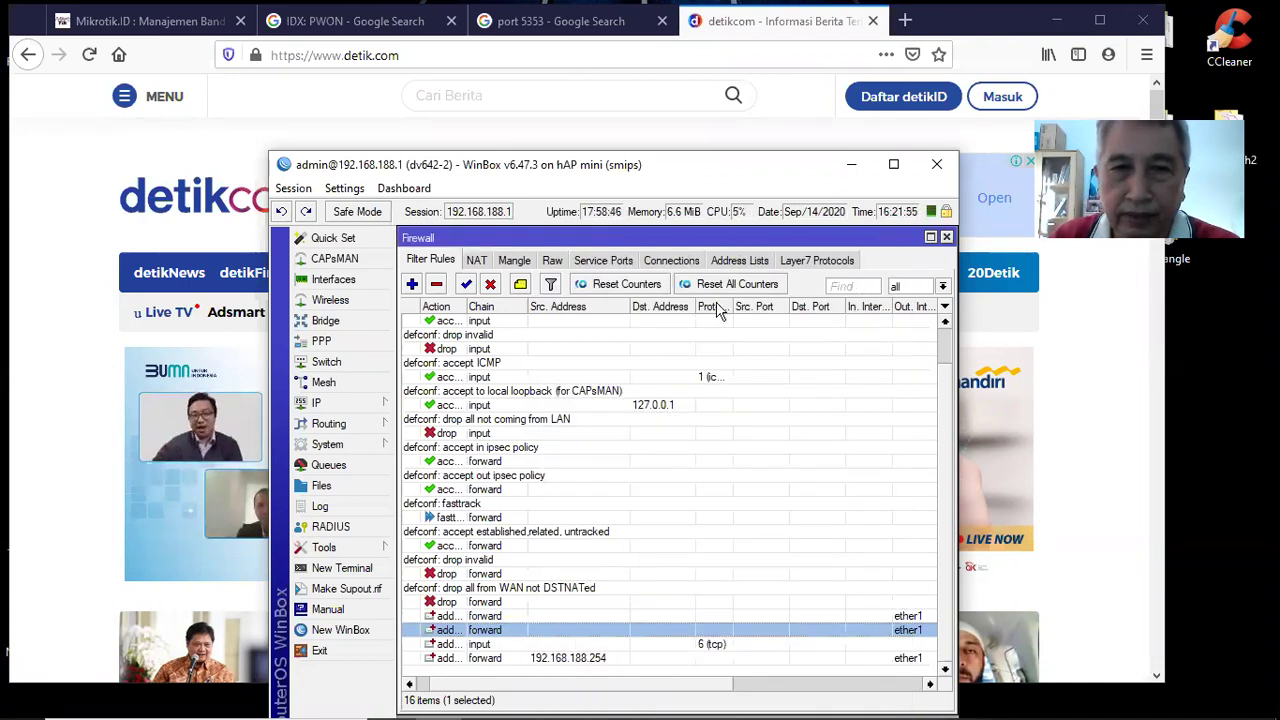
pyautogui.click(728, 265)
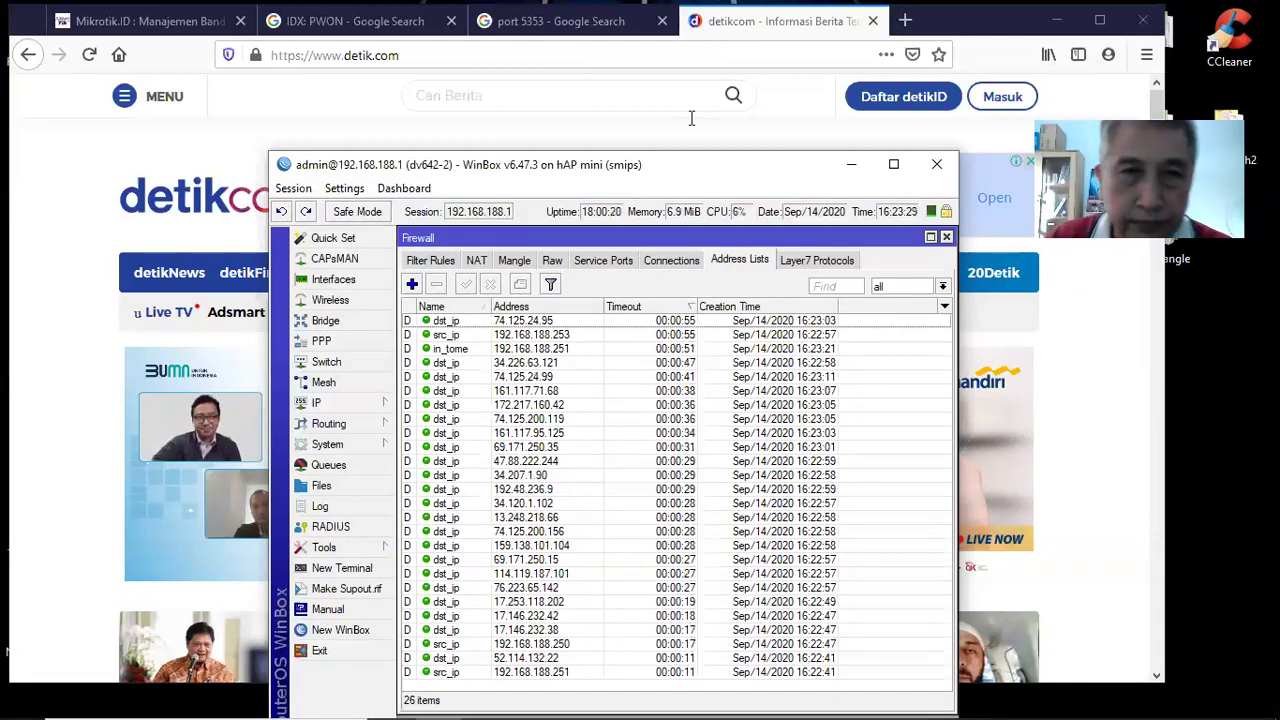
pyautogui.click(609, 131)
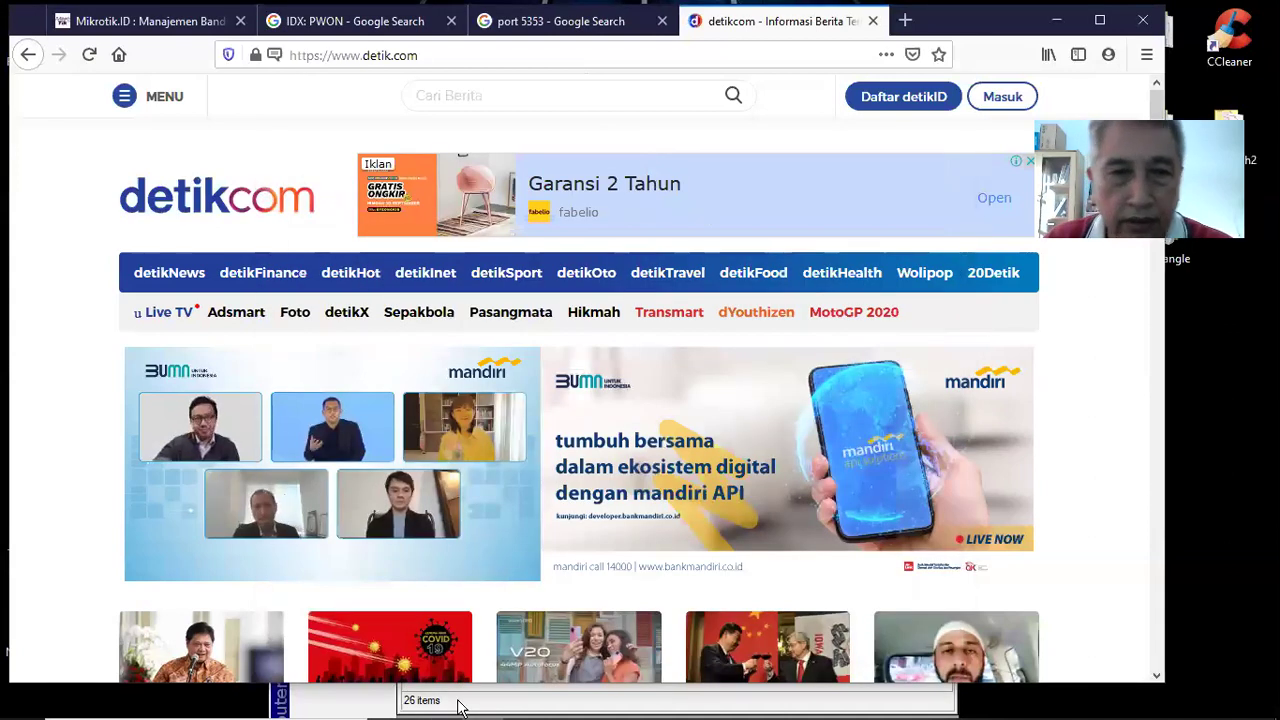
pyautogui.moveTo(543, 688)
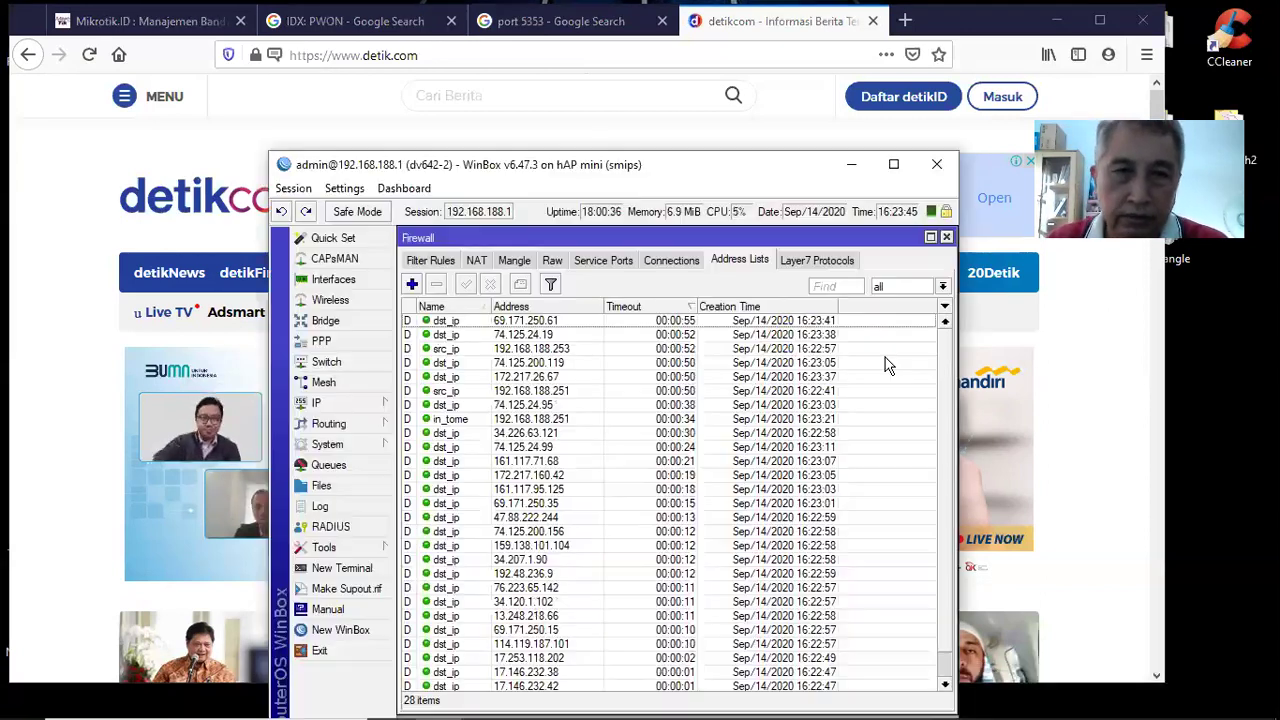
pyautogui.click(437, 705)
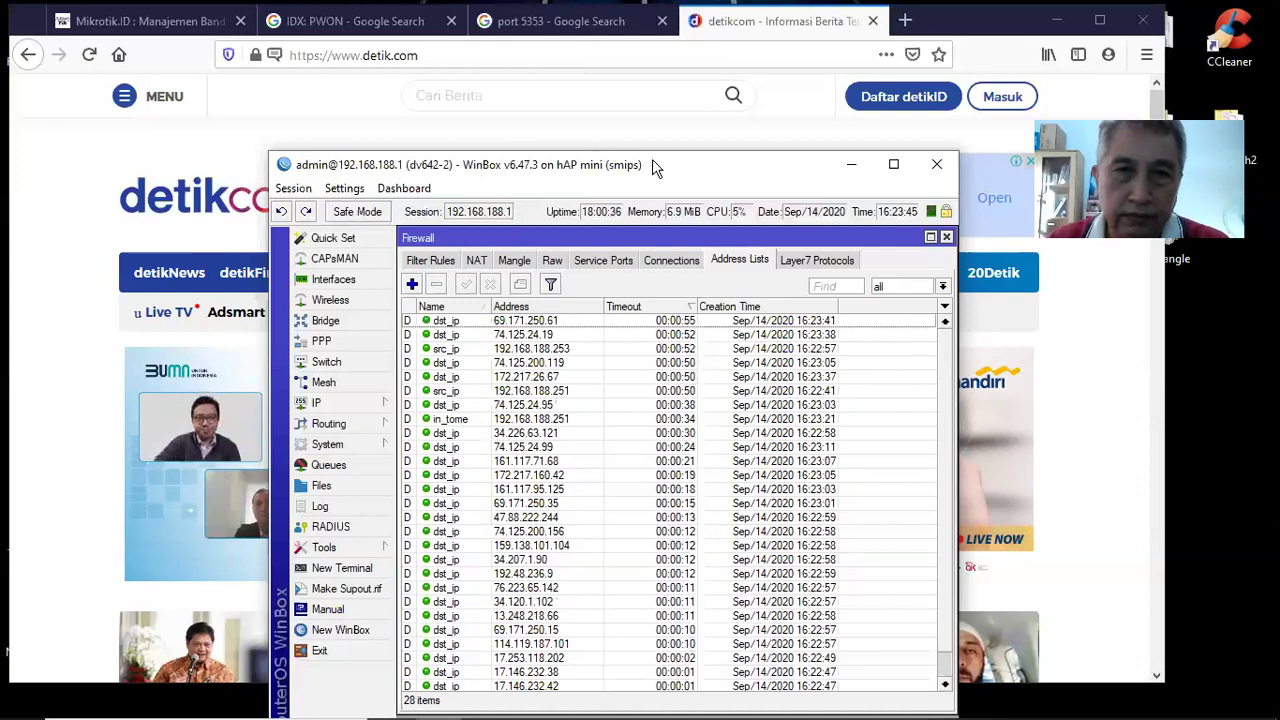
# Move WinBox, dismiss a new address-list entry, and start a new forward filter rule
pyautogui.moveTo(652, 160); pyautogui.dragTo(634, 127)
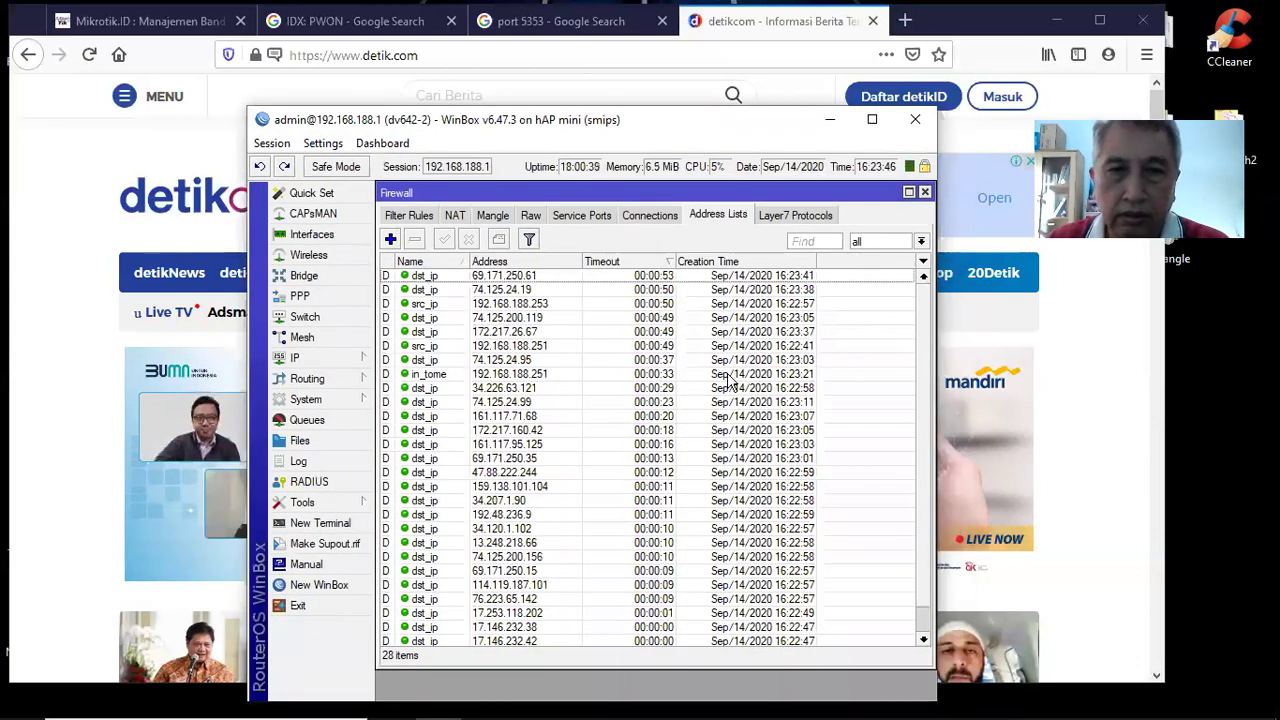
pyautogui.press('Insert')
pyautogui.press('Escape')
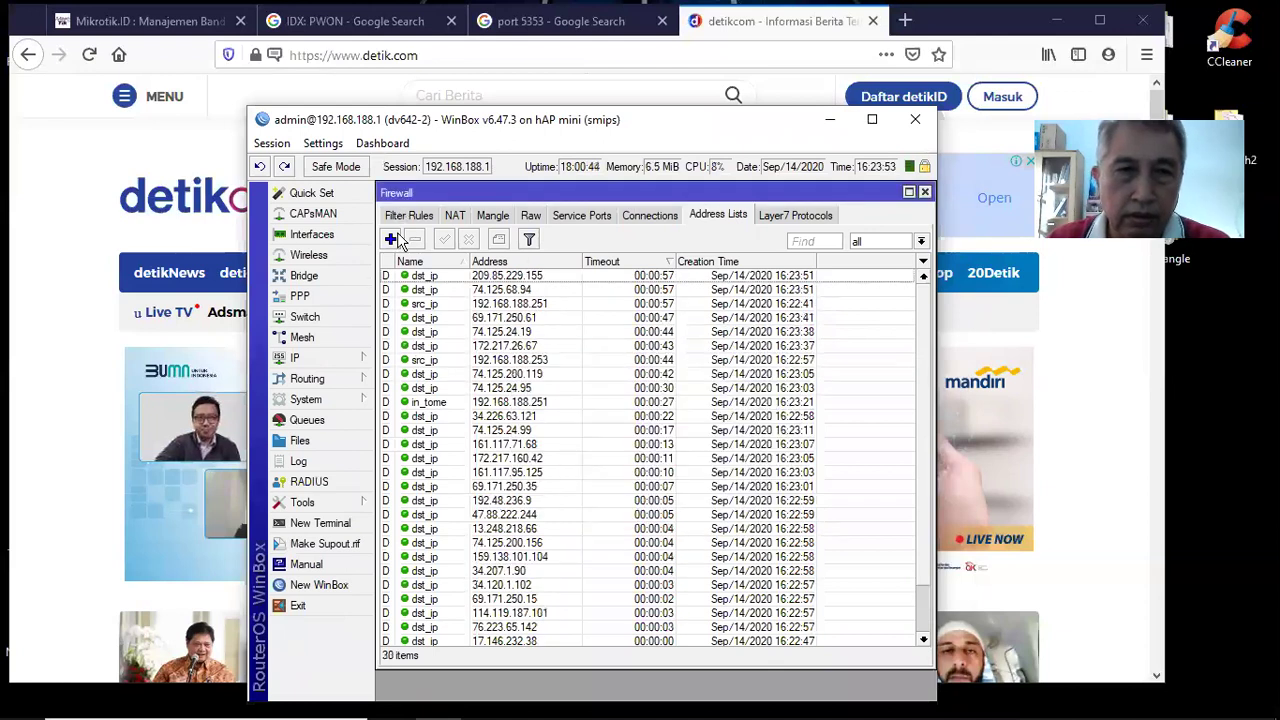
pyautogui.click(409, 215)
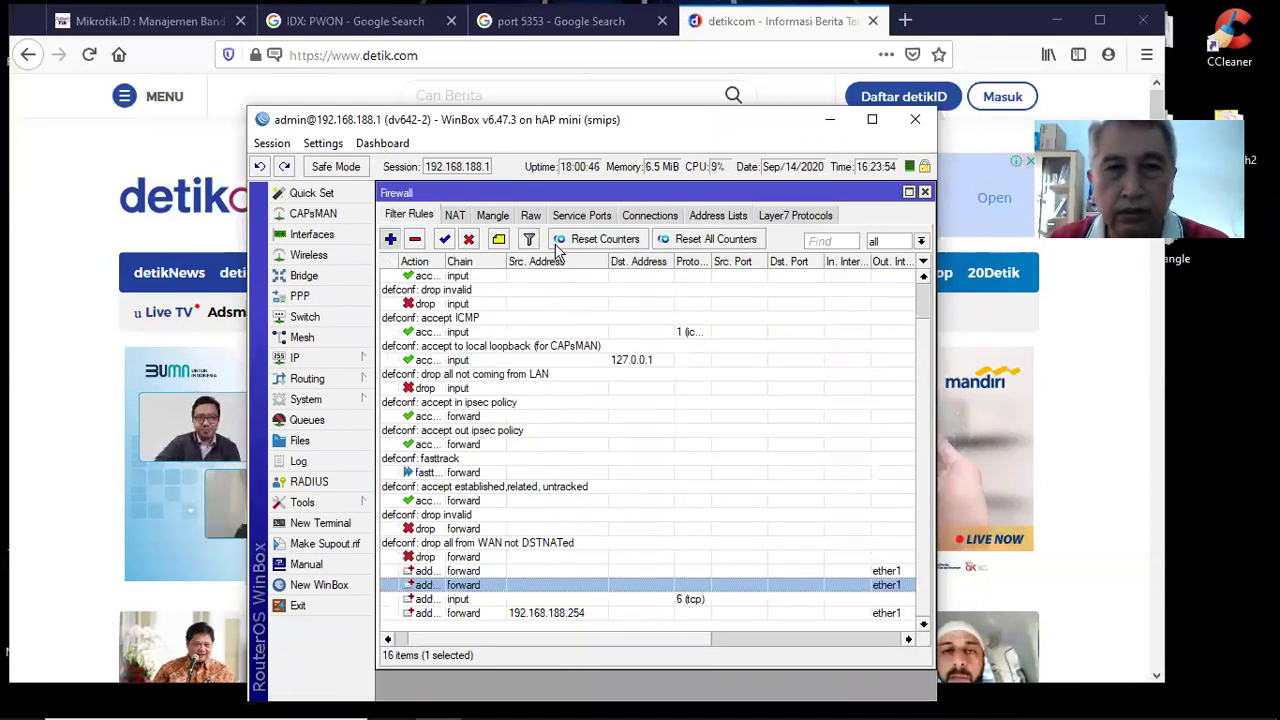
pyautogui.press('Insert')
# Set the new rule to protocol tcp, destination port 80, action drop, and save it
pyautogui.click(555, 218)
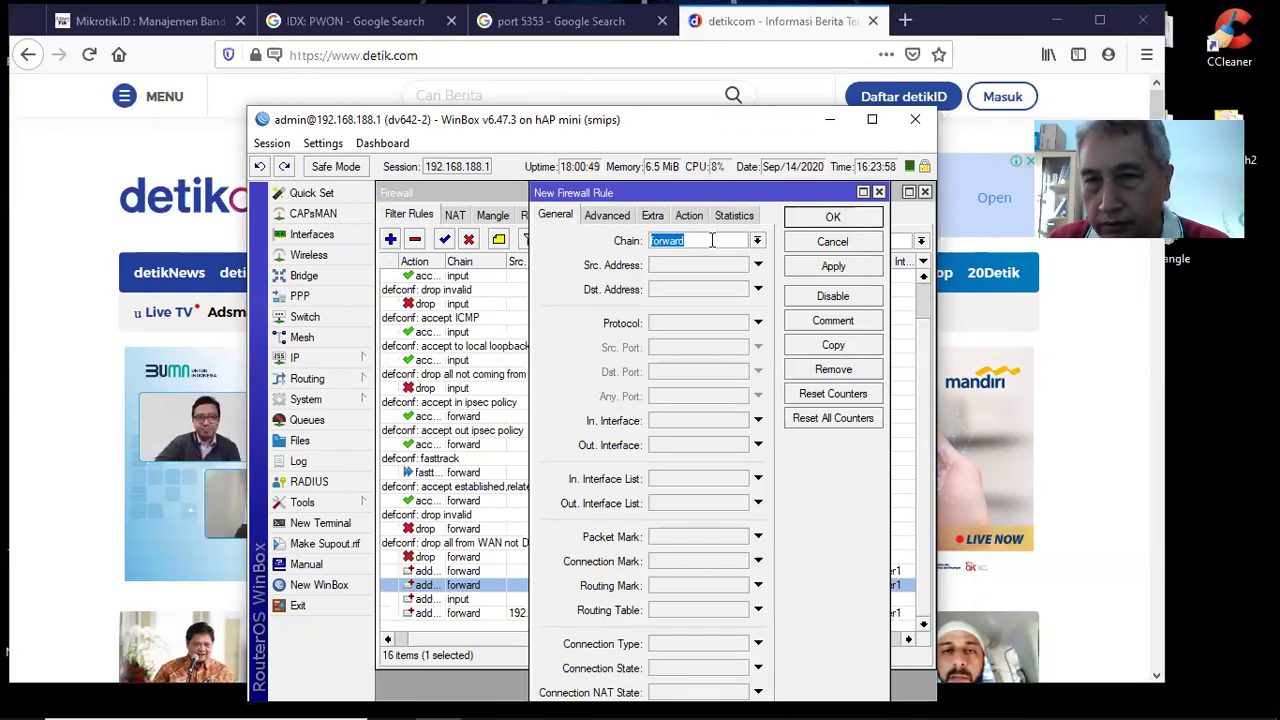
pyautogui.click(708, 328)
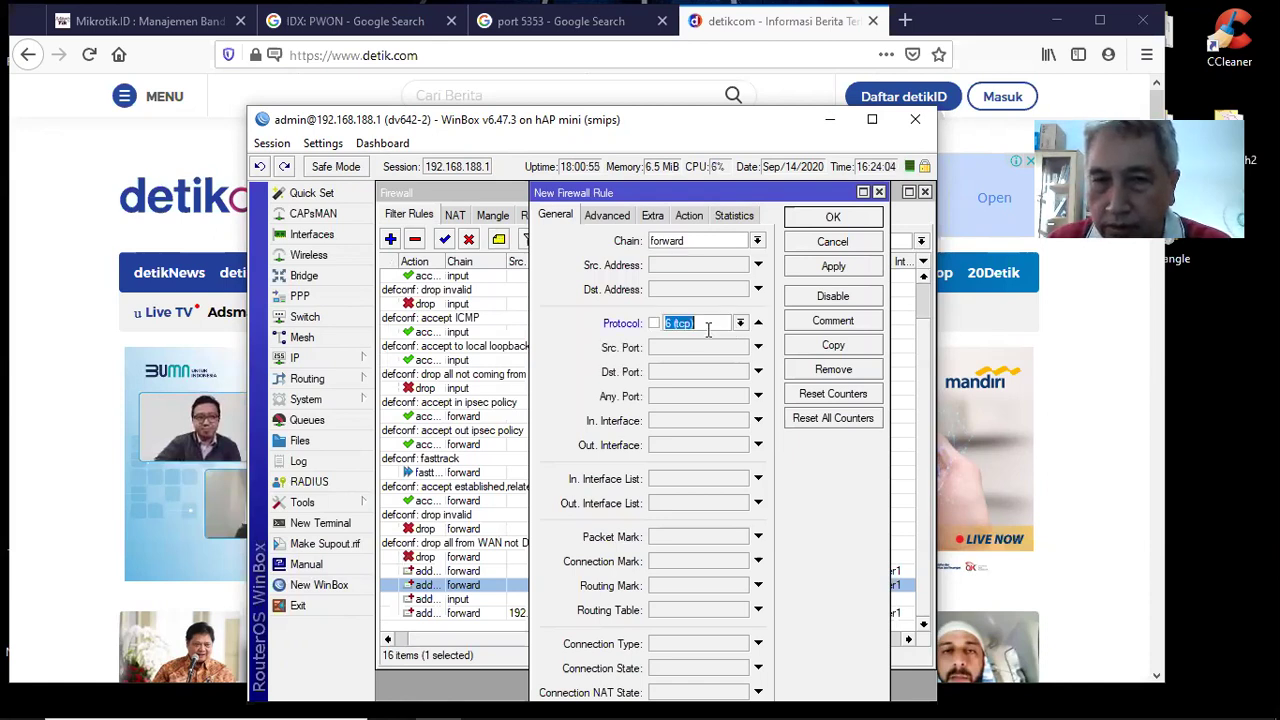
pyautogui.click(673, 376)
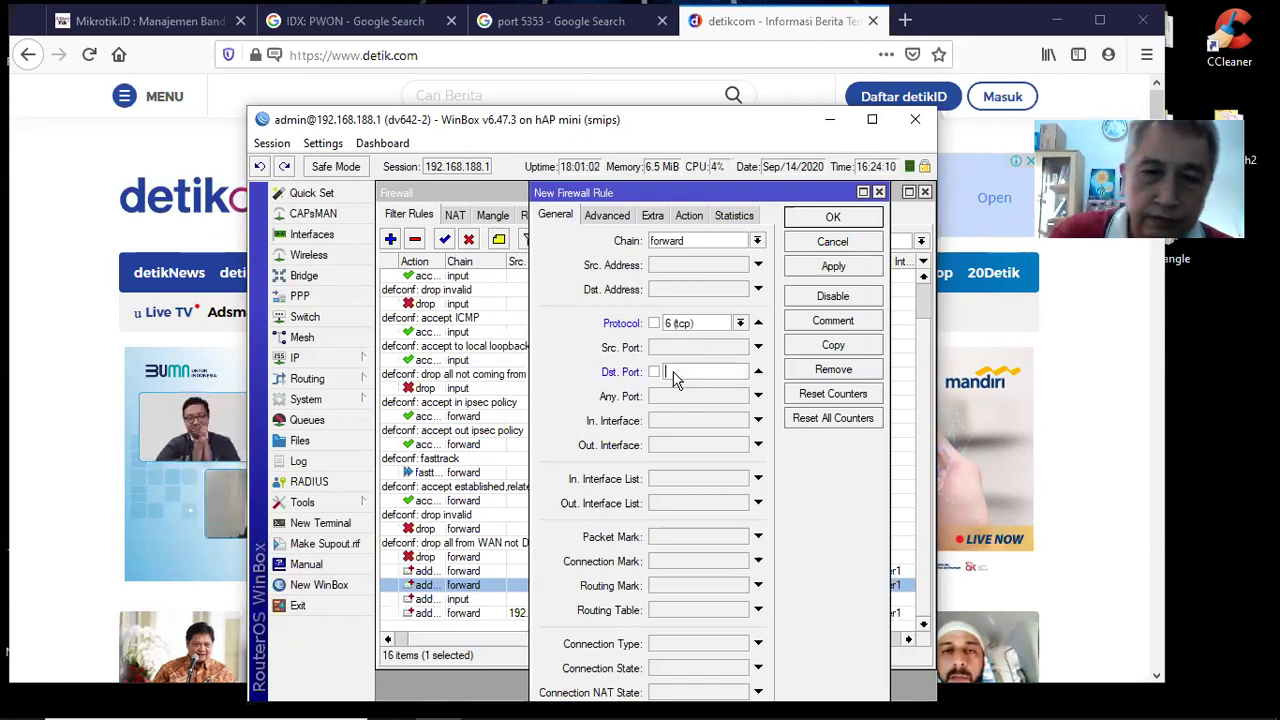
pyautogui.write('80')
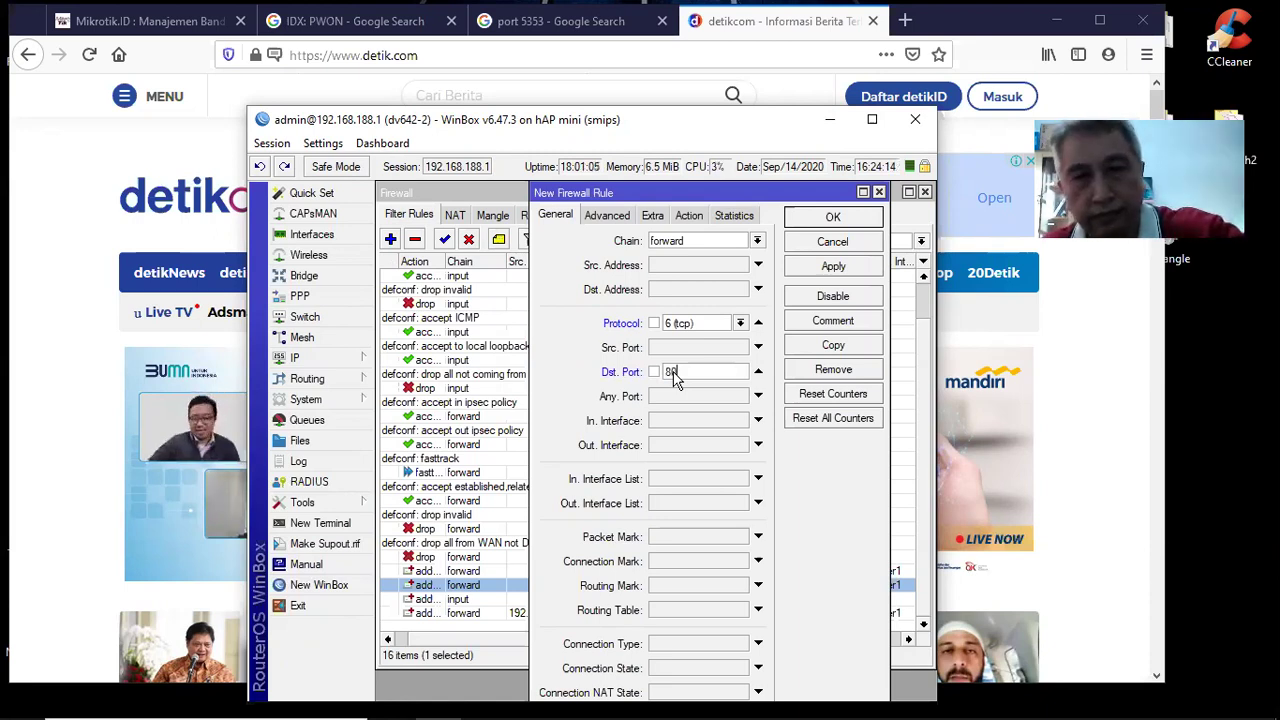
pyautogui.press('Tab')
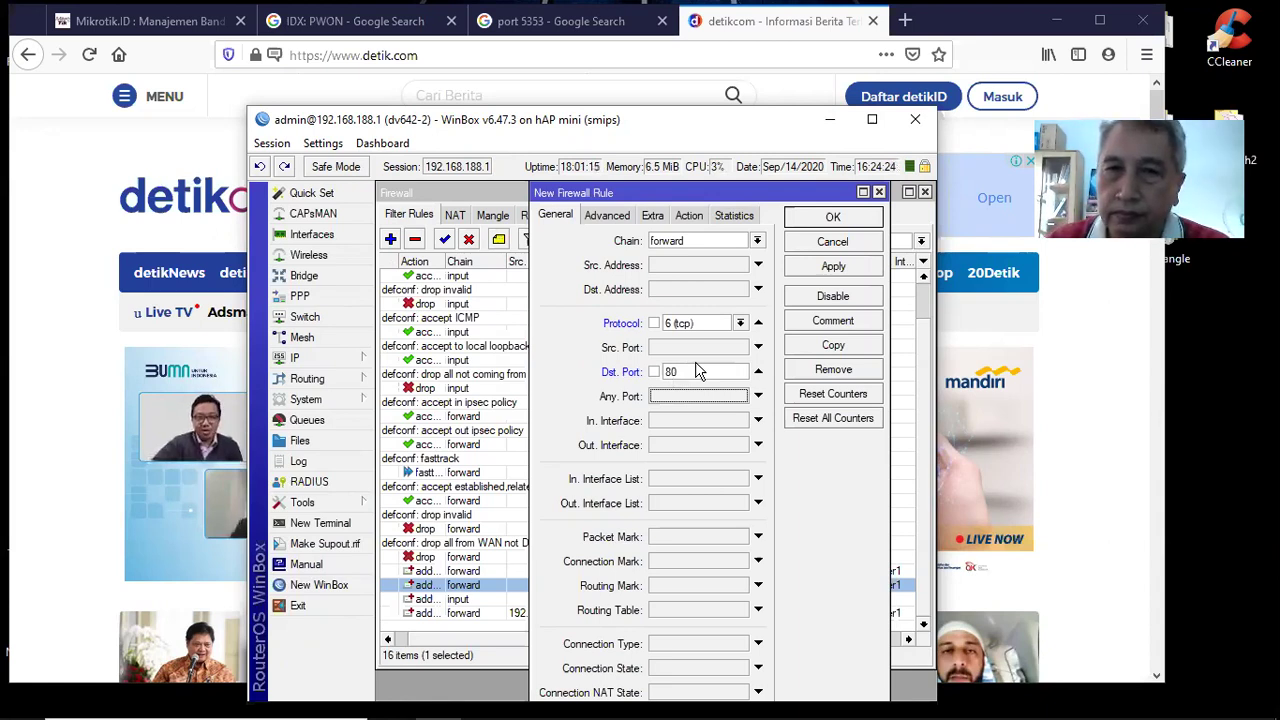
pyautogui.click(689, 215)
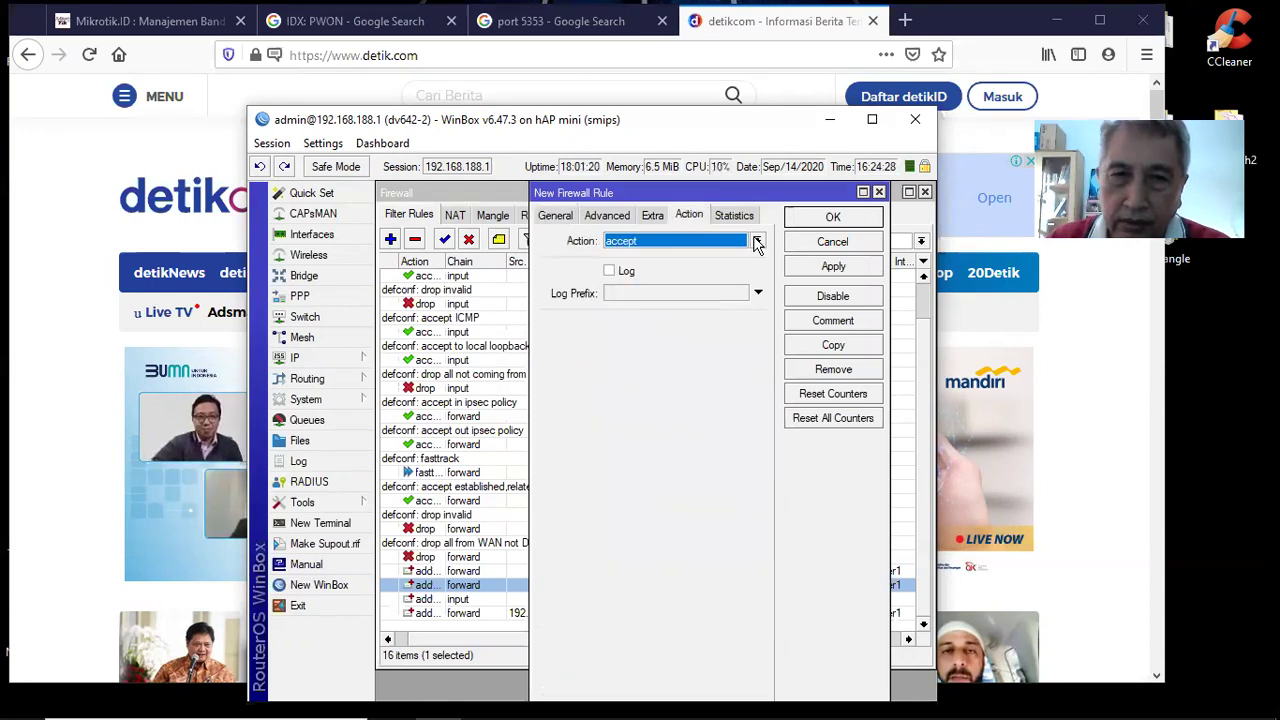
pyautogui.click(757, 242)
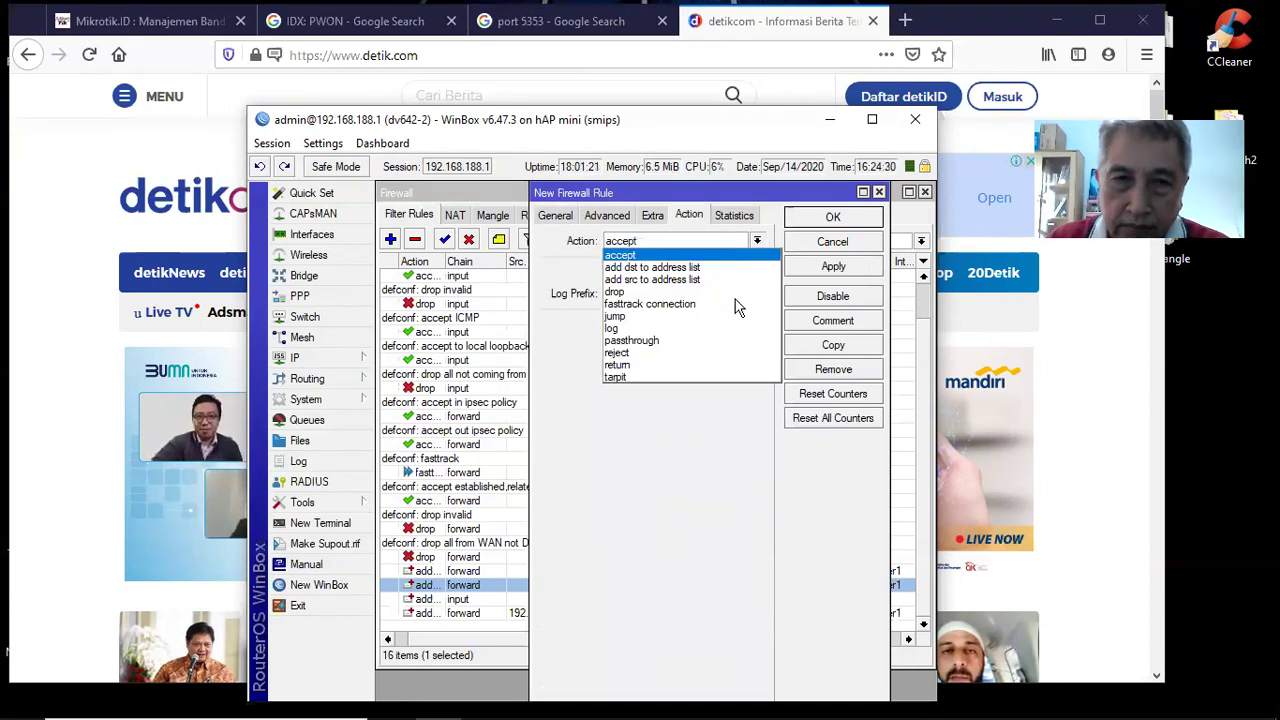
pyautogui.click(735, 294)
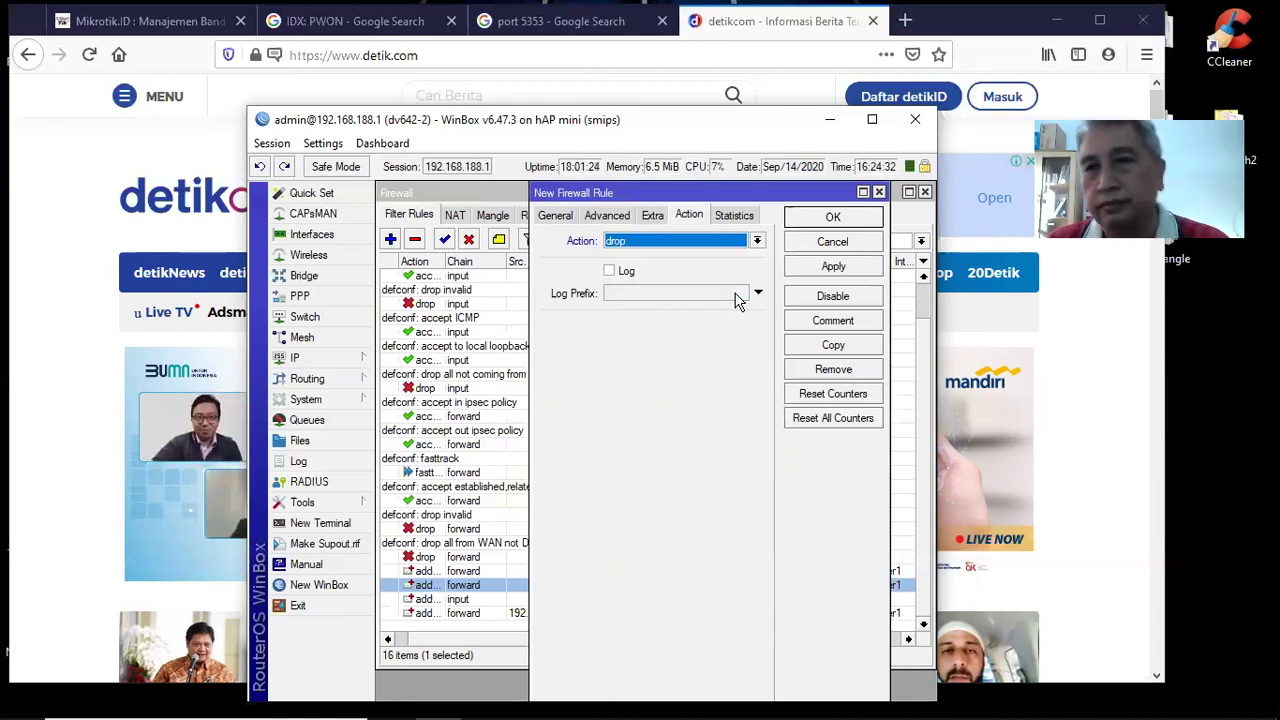
pyautogui.click(810, 266)
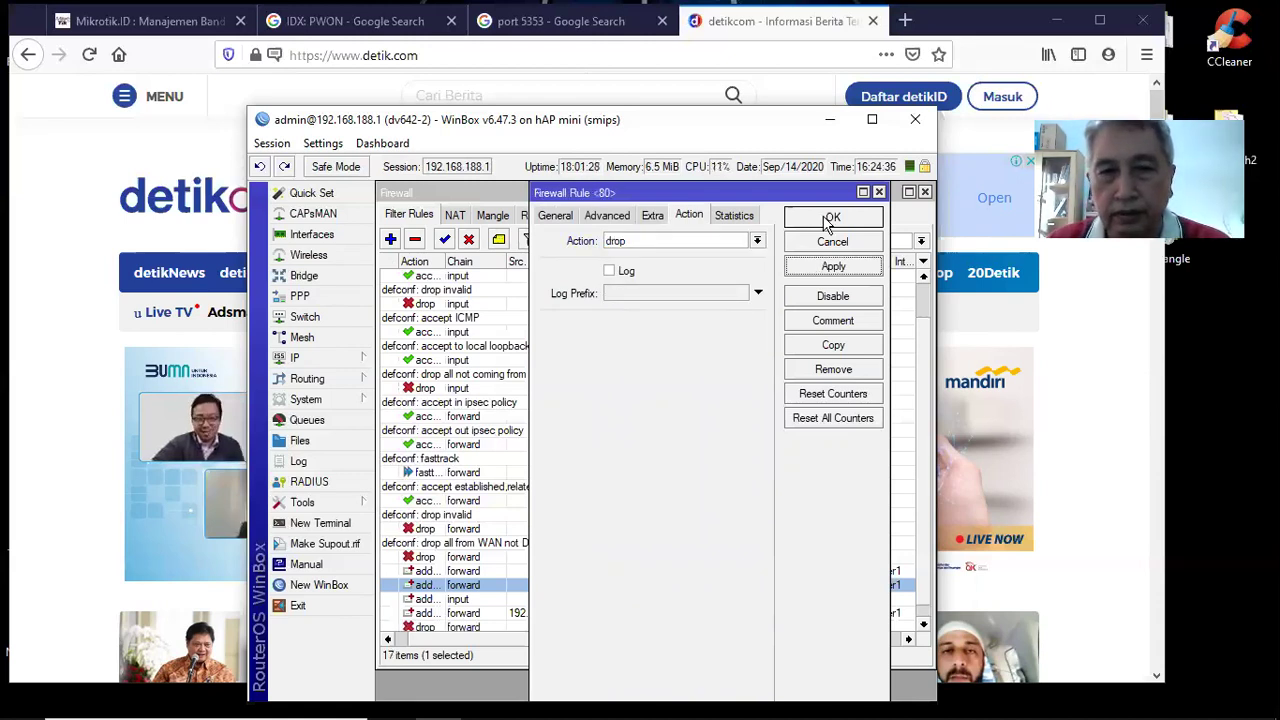
pyautogui.click(827, 220)
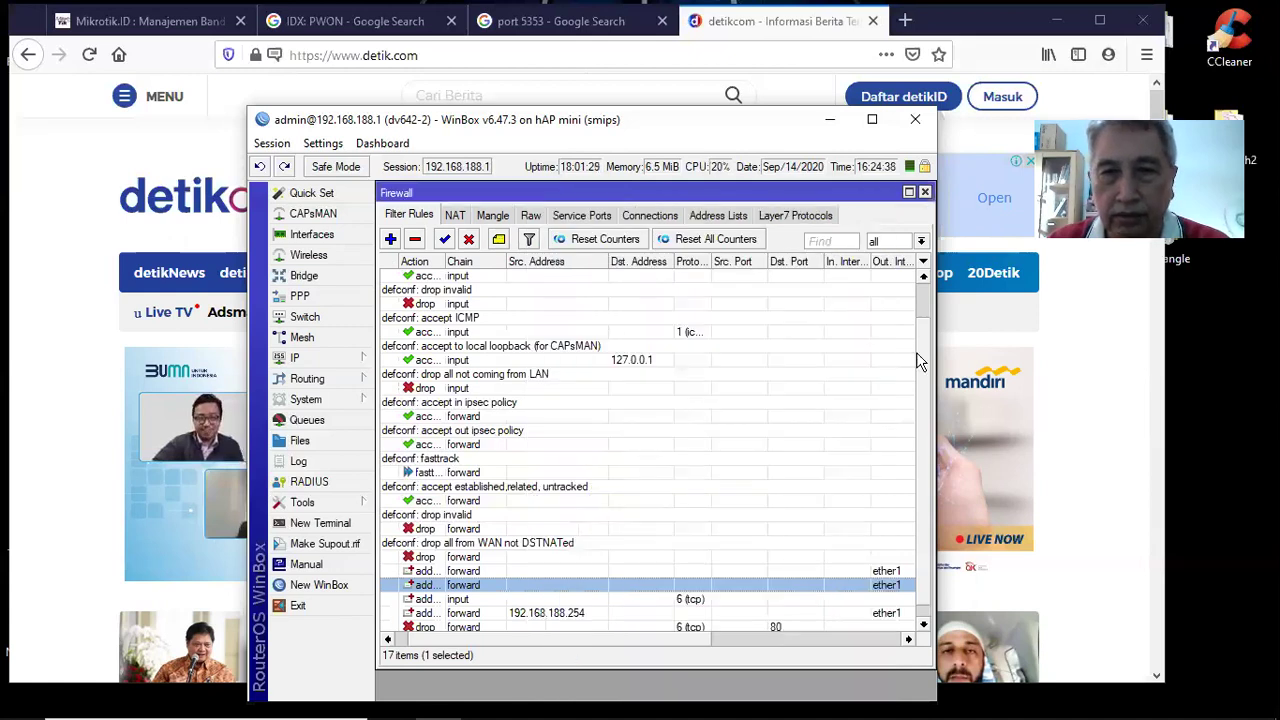
pyautogui.scroll(-1, 700, 500)
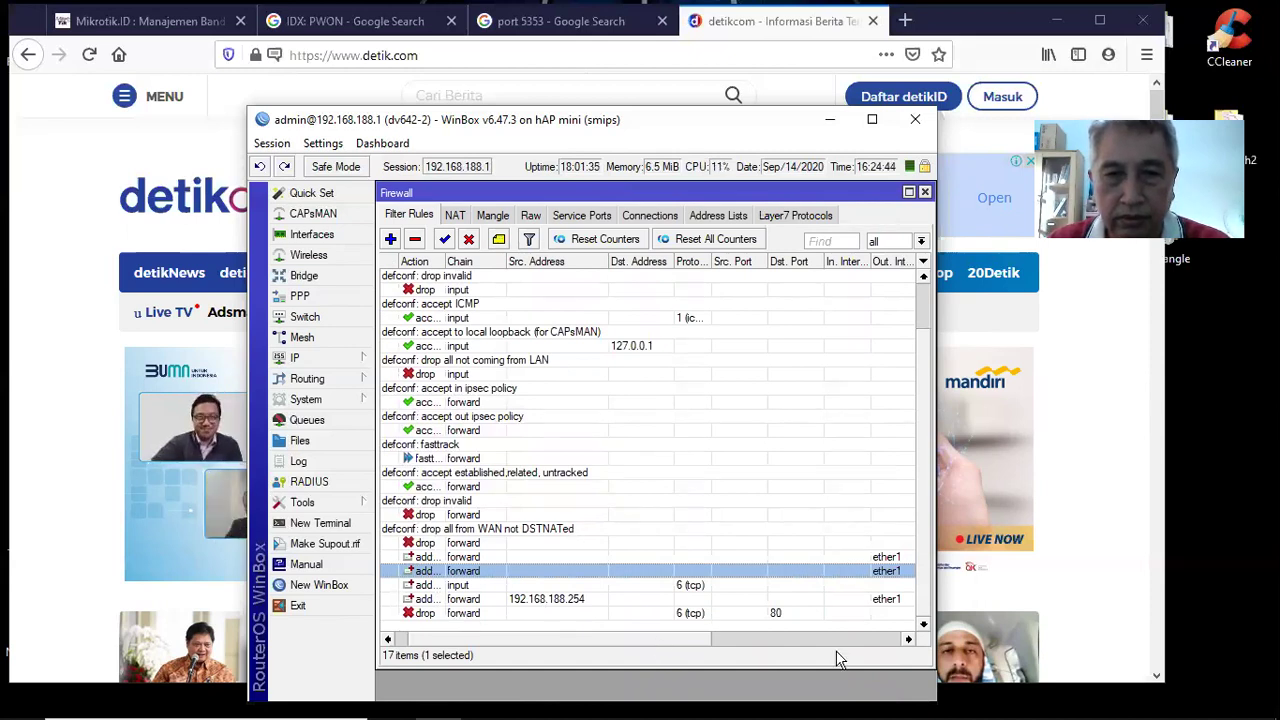
pyautogui.hscroll(5, 875, 650)
pyautogui.hscroll(-10, 628, 658)
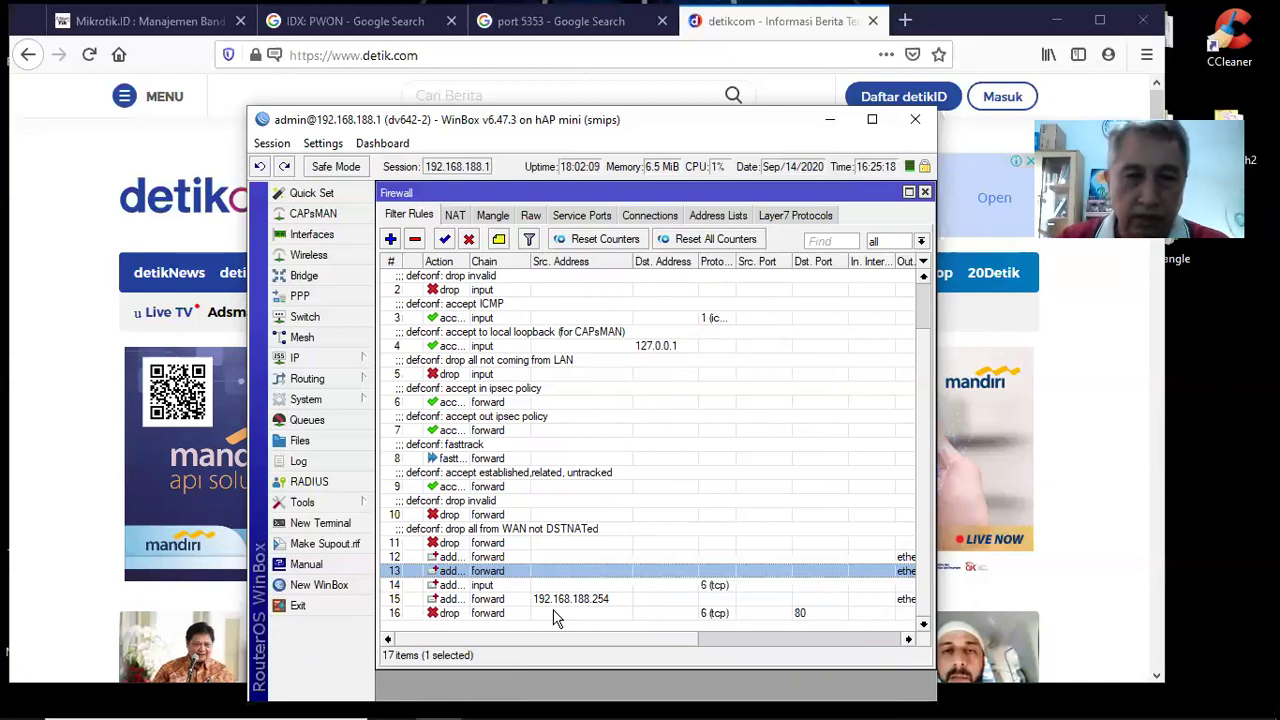
# Change rule 16's destination port from 80 to 443, keeping the drop action
pyautogui.doubleClick(481, 614)
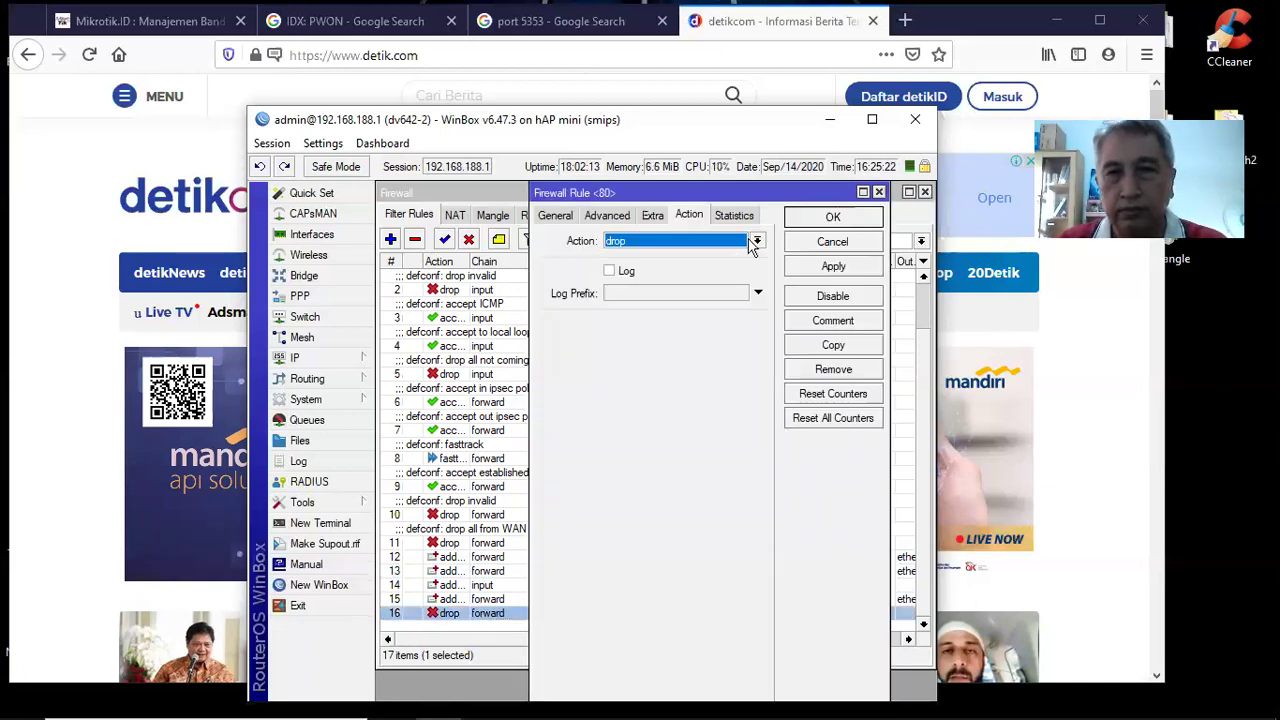
pyautogui.click(555, 215)
pyautogui.doubleClick(662, 373)
pyautogui.write('4')
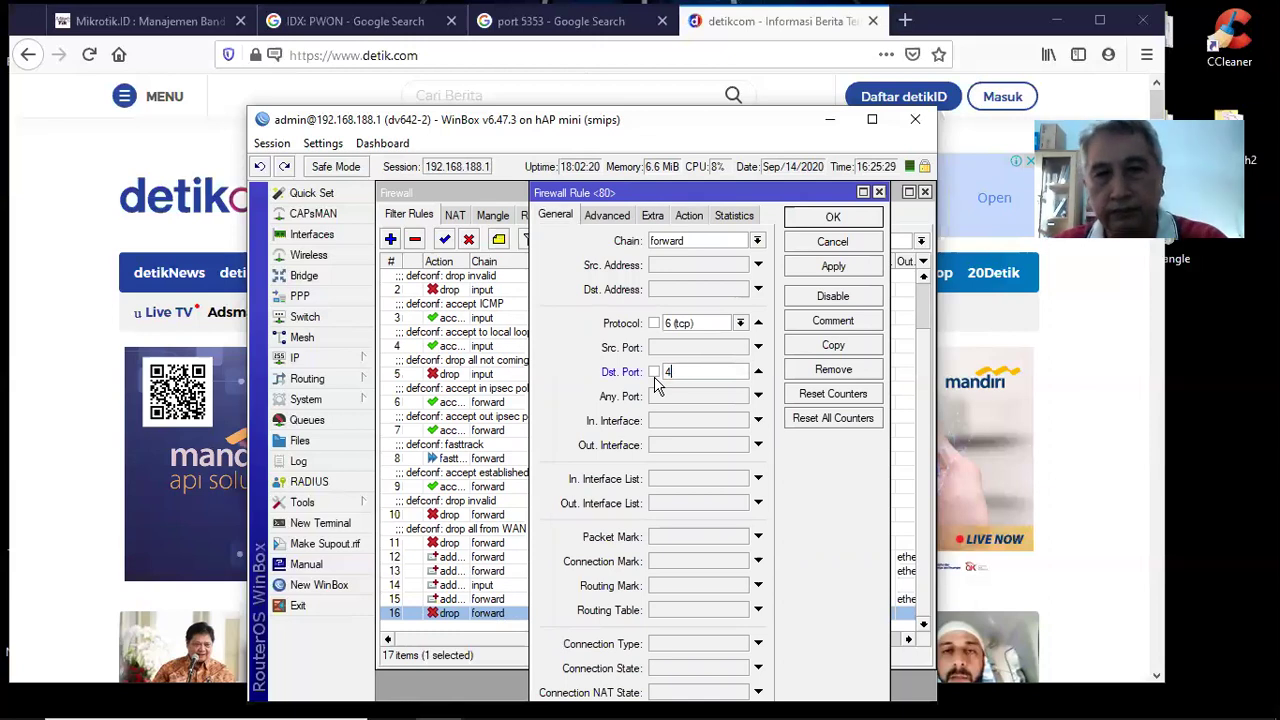
pyautogui.write('43')
pyautogui.press('Tab')
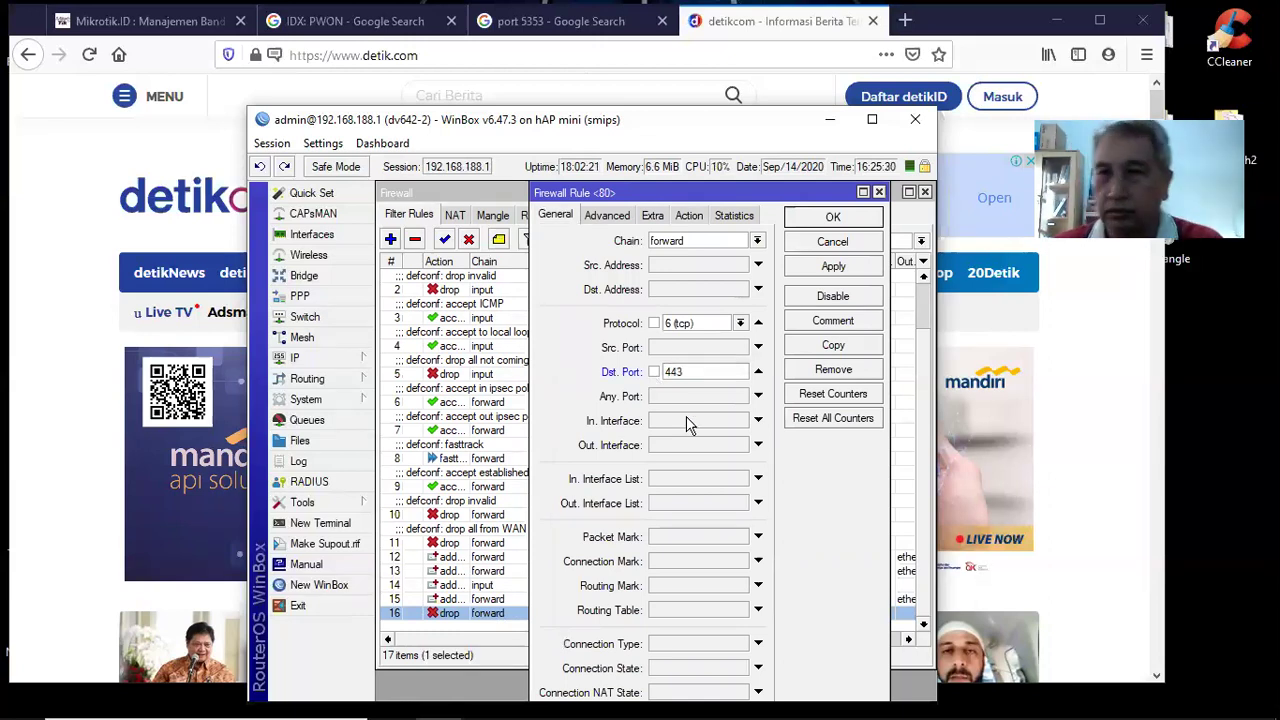
pyautogui.click(688, 215)
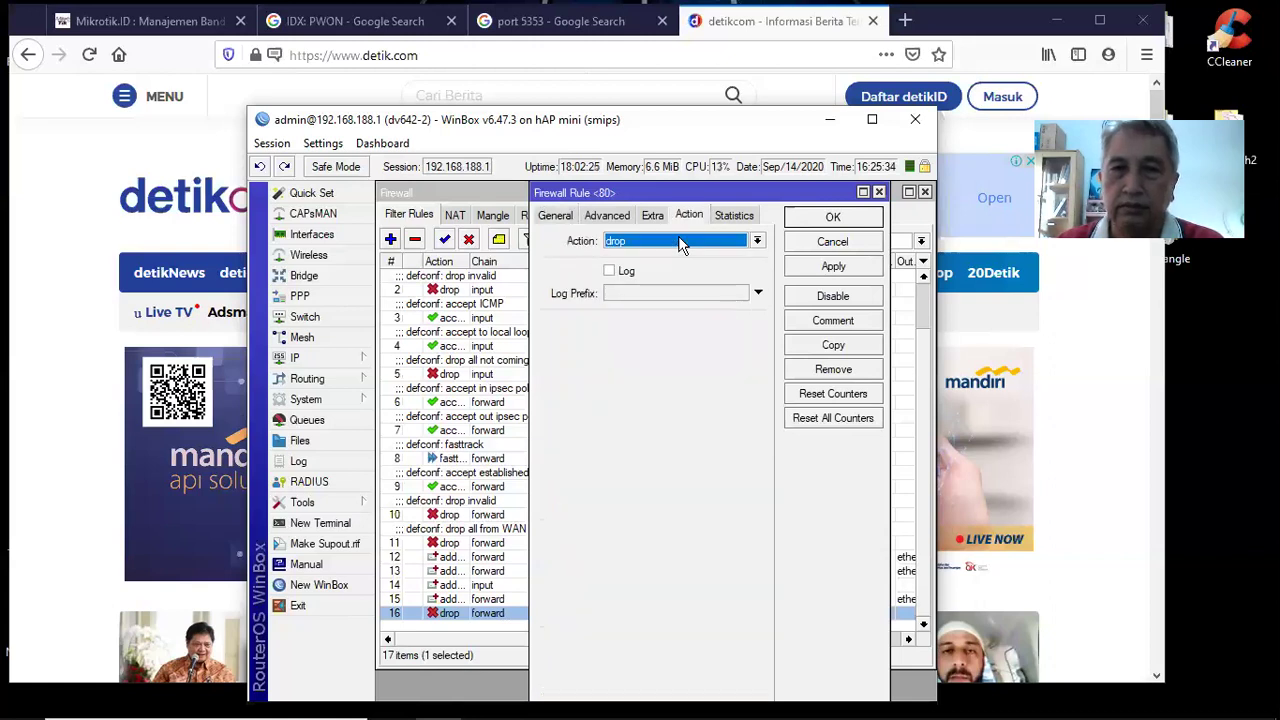
pyautogui.click(833, 218)
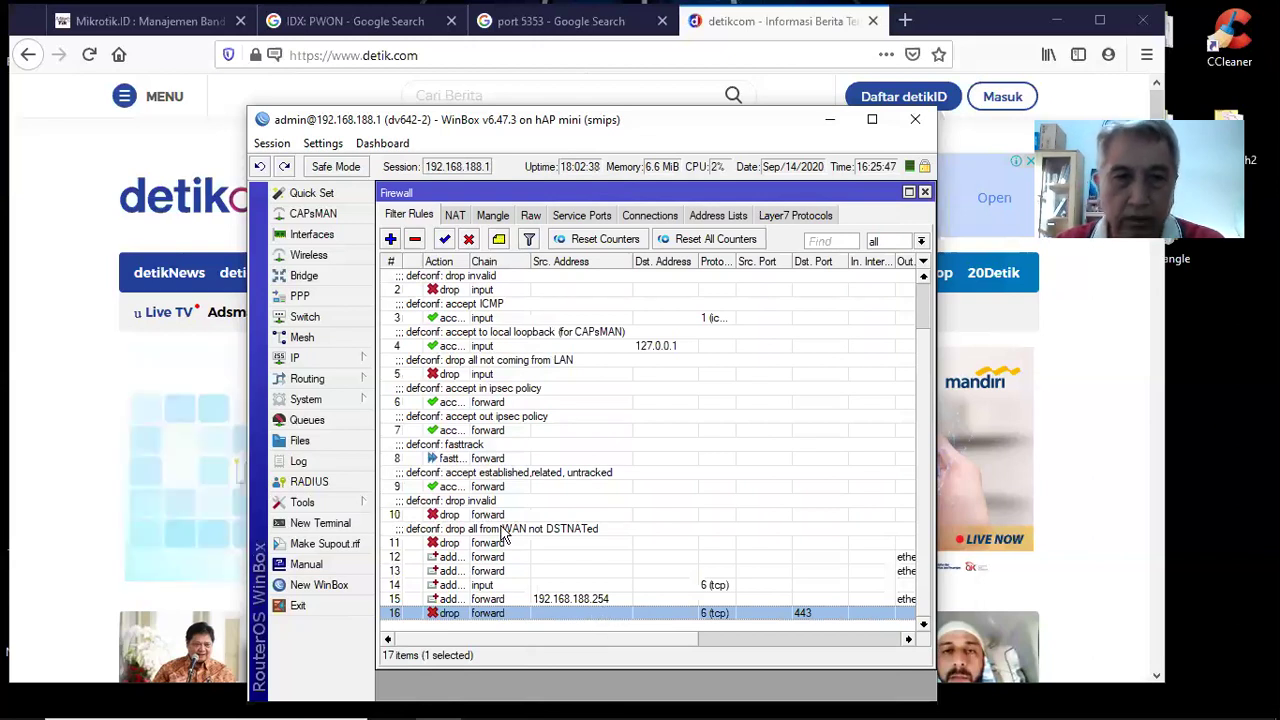
# Change rule 16's destination port from 443 back to 80 and apply it
pyautogui.doubleClick(595, 610)
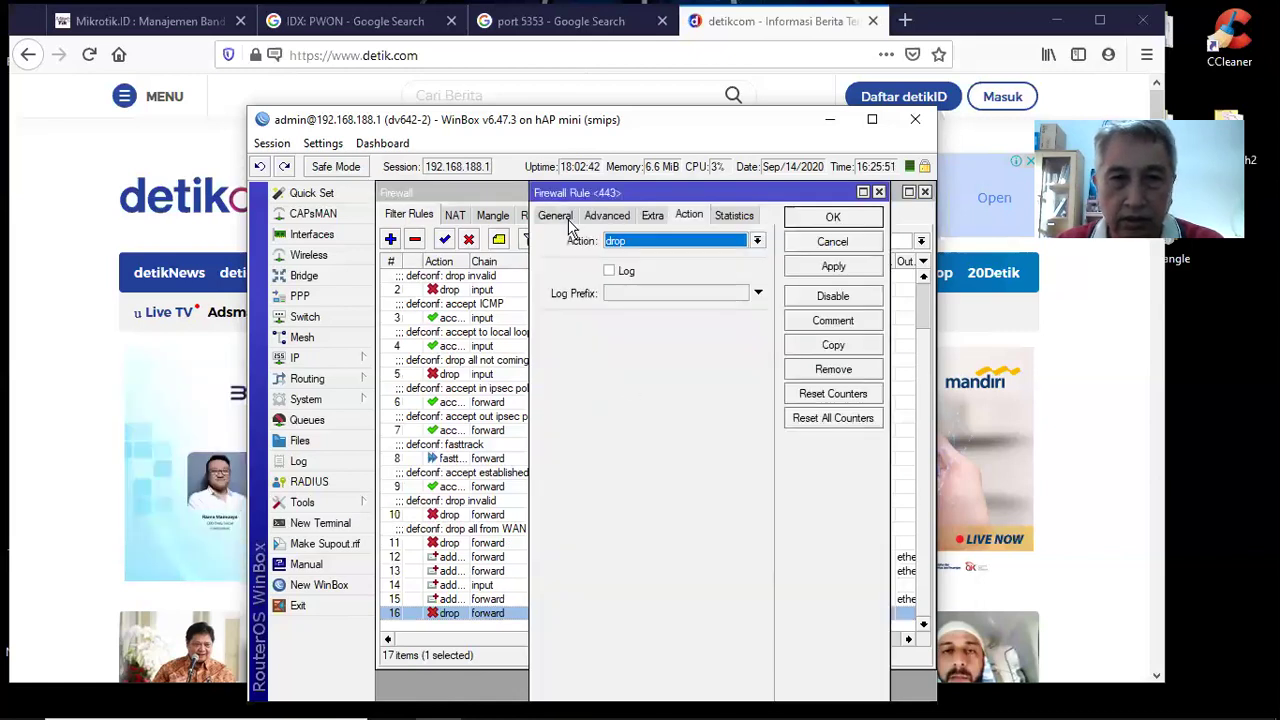
pyautogui.click(566, 218)
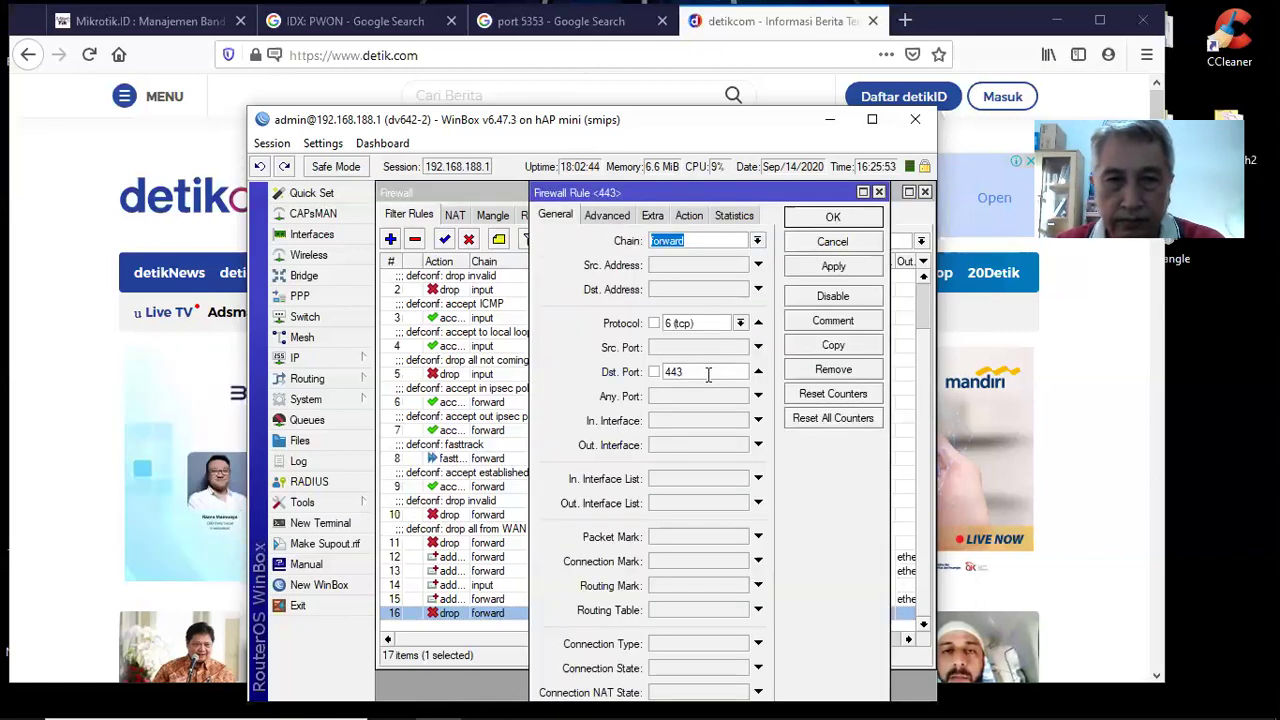
pyautogui.doubleClick(655, 373)
pyautogui.write('80')
pyautogui.click(830, 218)
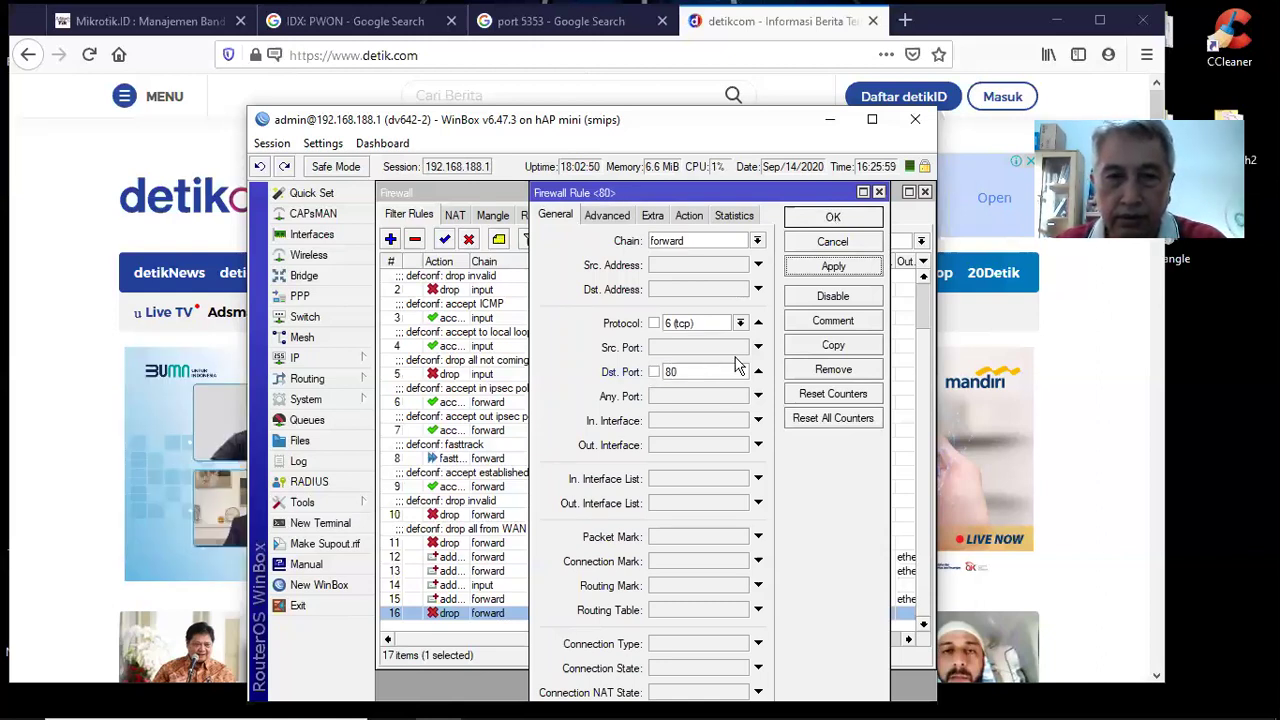
pyautogui.press('Escape')
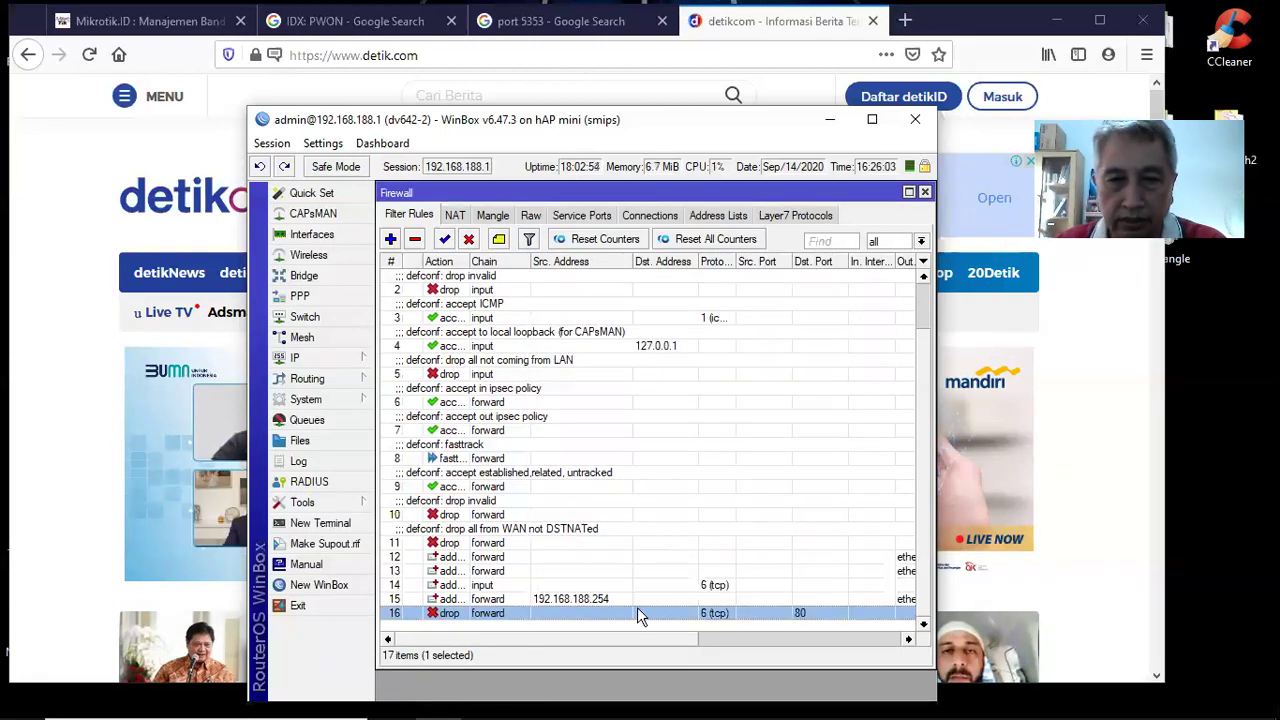
# Confirm port 80 on rule 16, save it, and begin a new forward rule
pyautogui.press('Return')
pyautogui.click(758, 373)
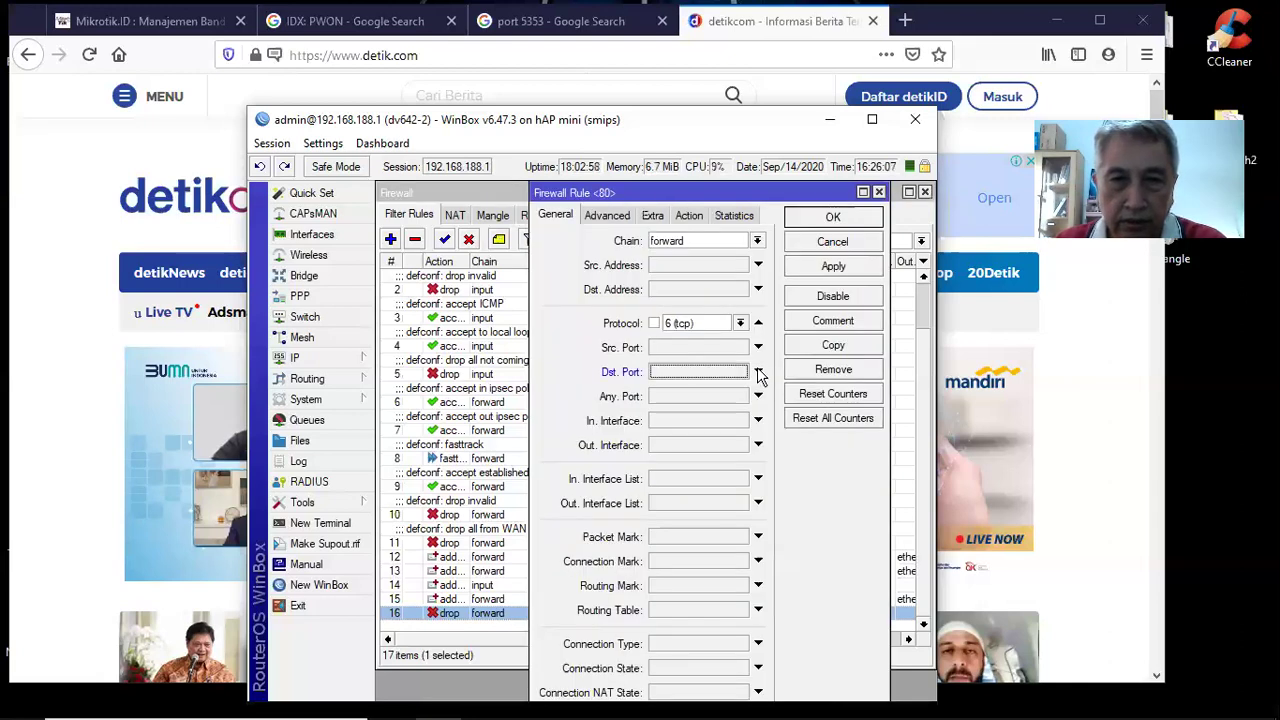
pyautogui.click(758, 373)
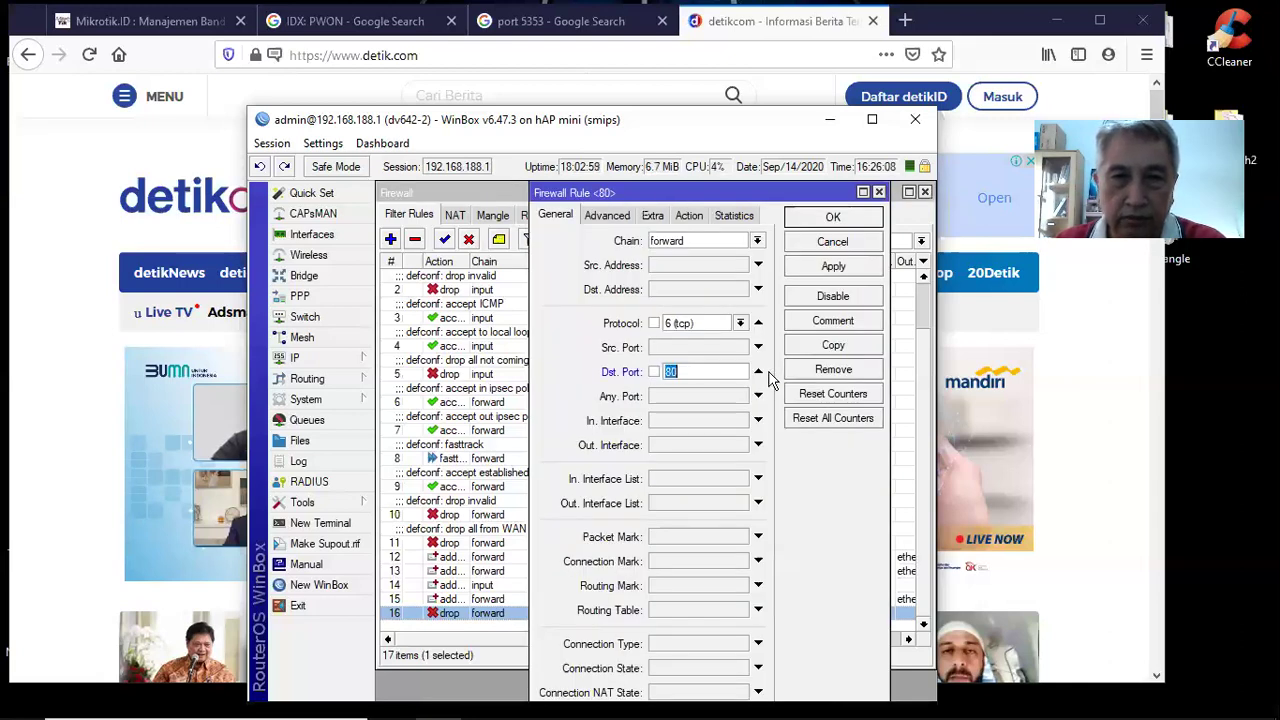
pyautogui.click(833, 266)
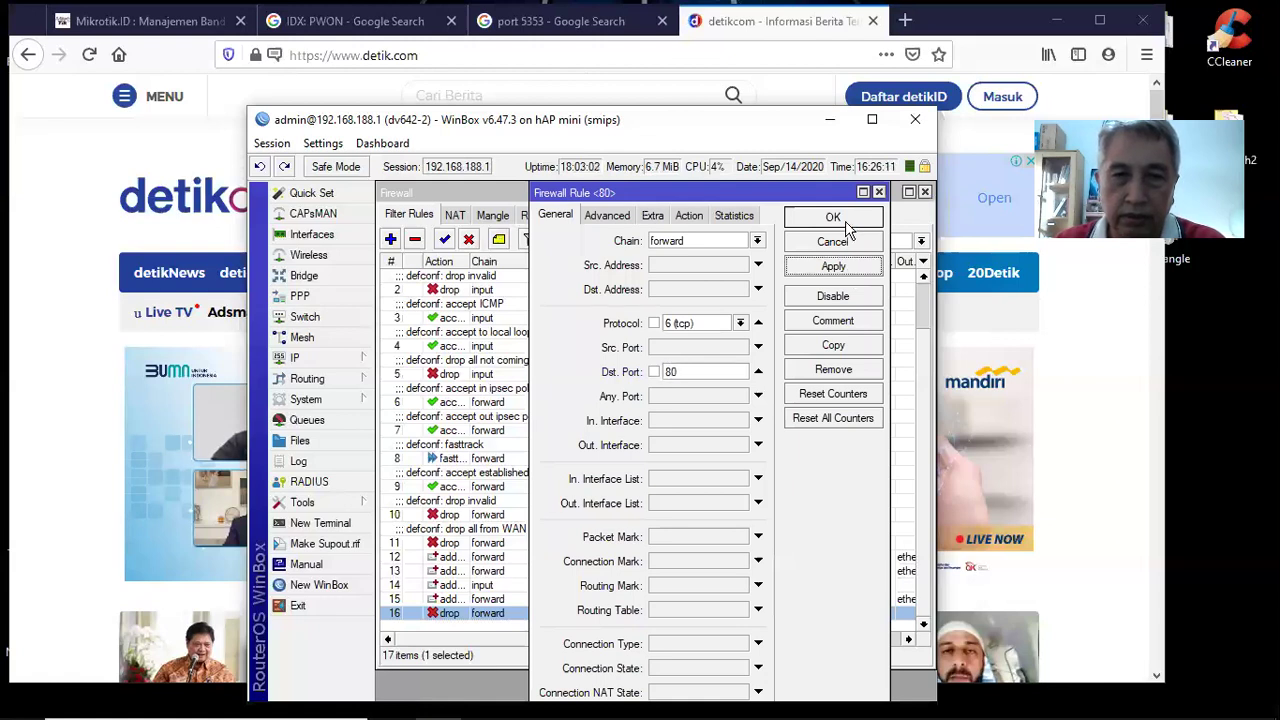
pyautogui.click(846, 228)
pyautogui.click(391, 239)
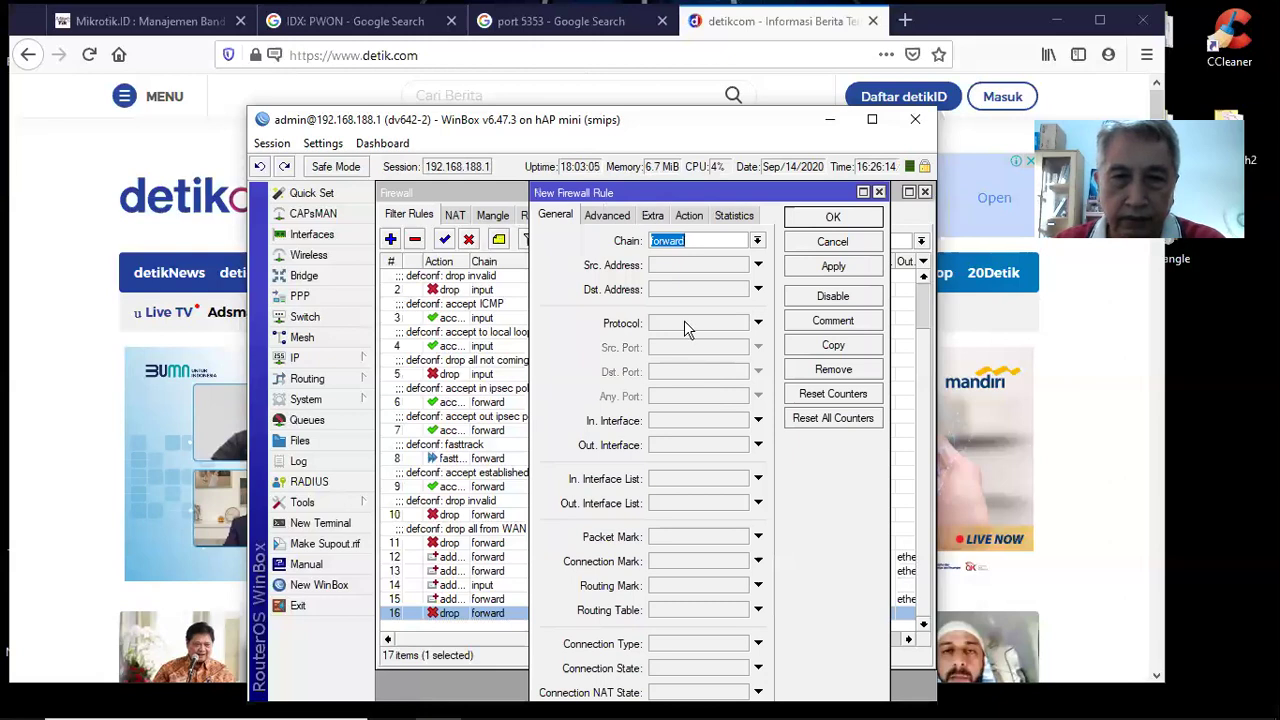
# Make the new forward rule drop TCP traffic to destination port 443
pyautogui.click(708, 320)
pyautogui.click(673, 405)
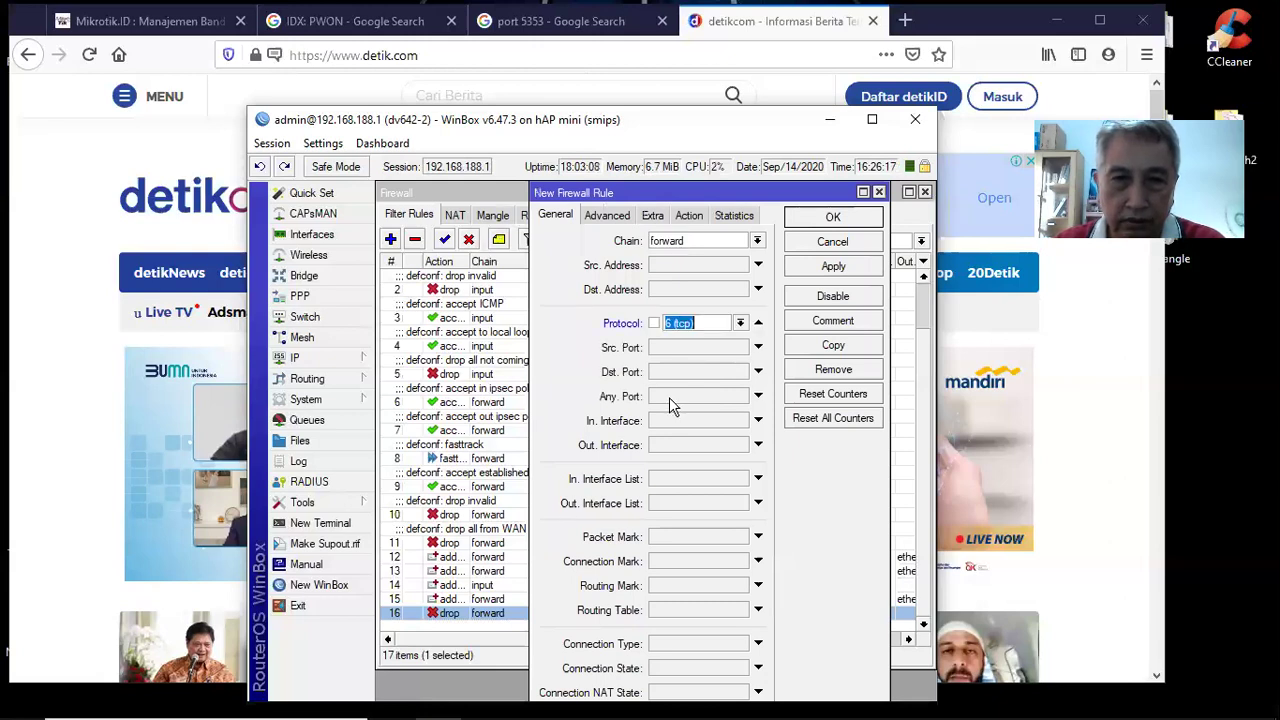
pyautogui.click(672, 373)
pyautogui.write('443')
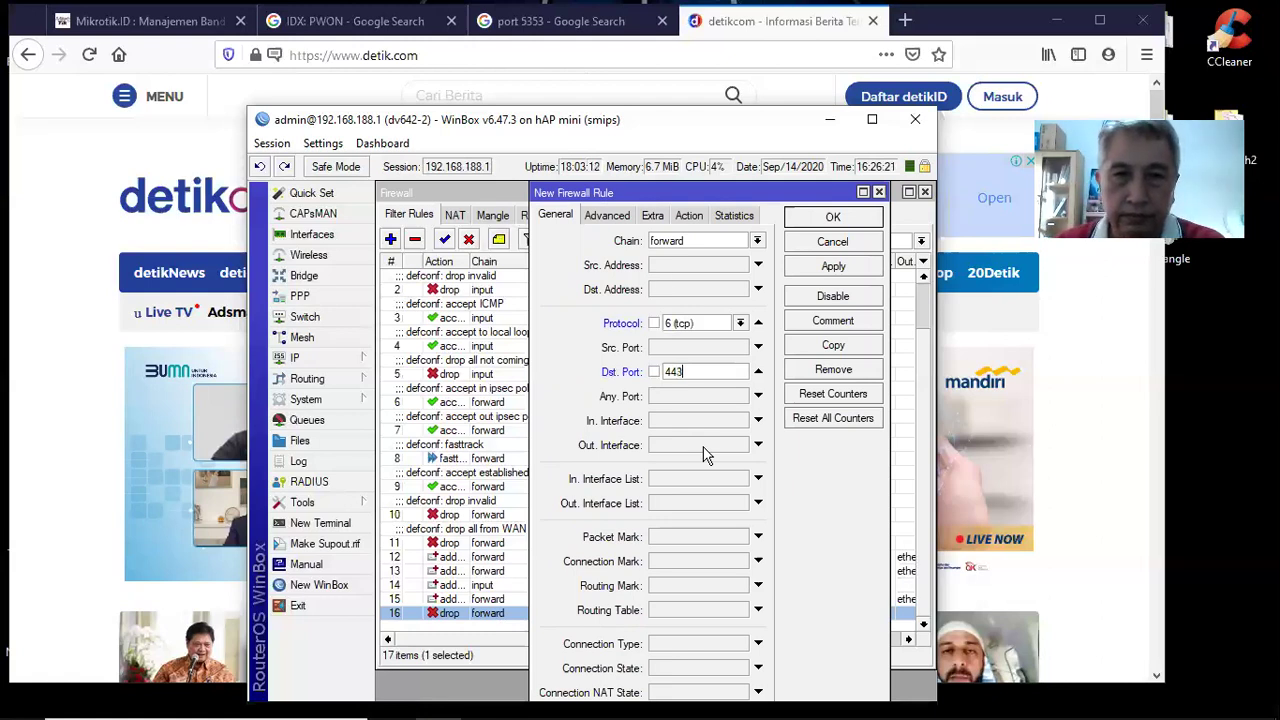
pyautogui.click(689, 215)
pyautogui.click(757, 241)
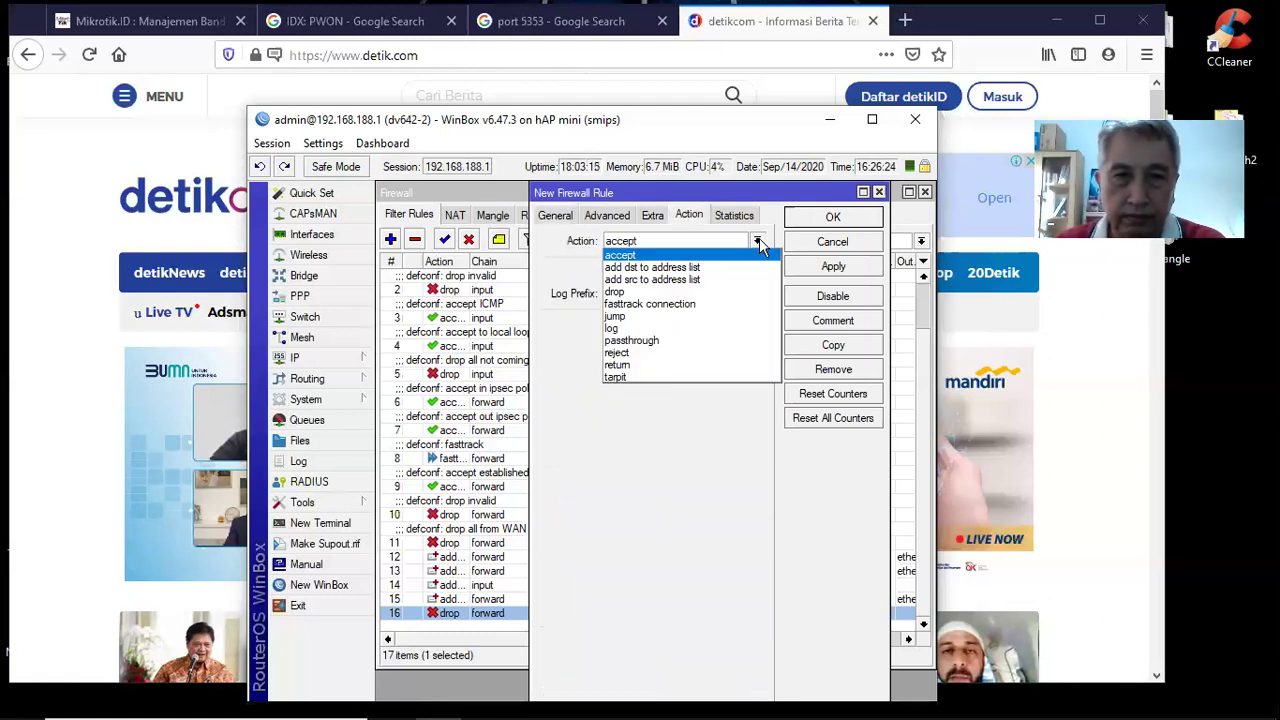
pyautogui.click(752, 294)
pyautogui.click(812, 220)
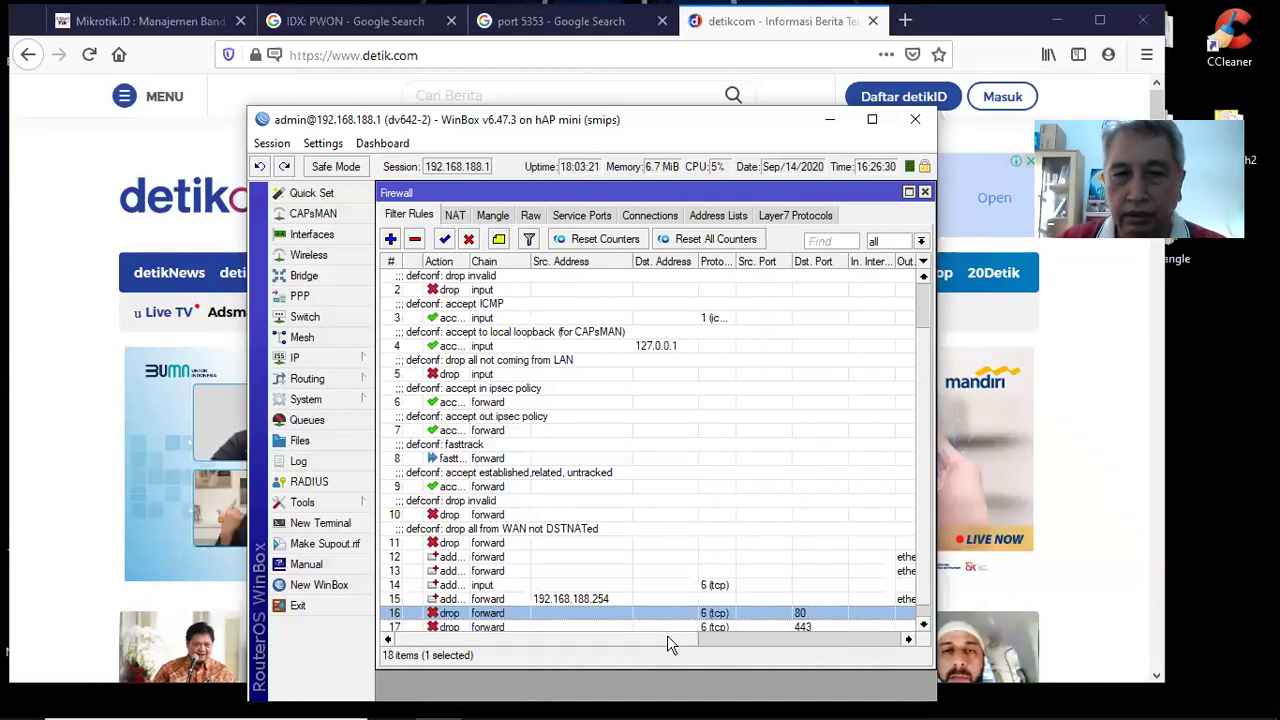
pyautogui.moveTo(667, 637); pyautogui.dragTo(710, 640)
# Scroll the filter list to the Bytes/Packets columns, then switch to Firefox's address bar
pyautogui.moveTo(811, 655); pyautogui.dragTo(858, 657)
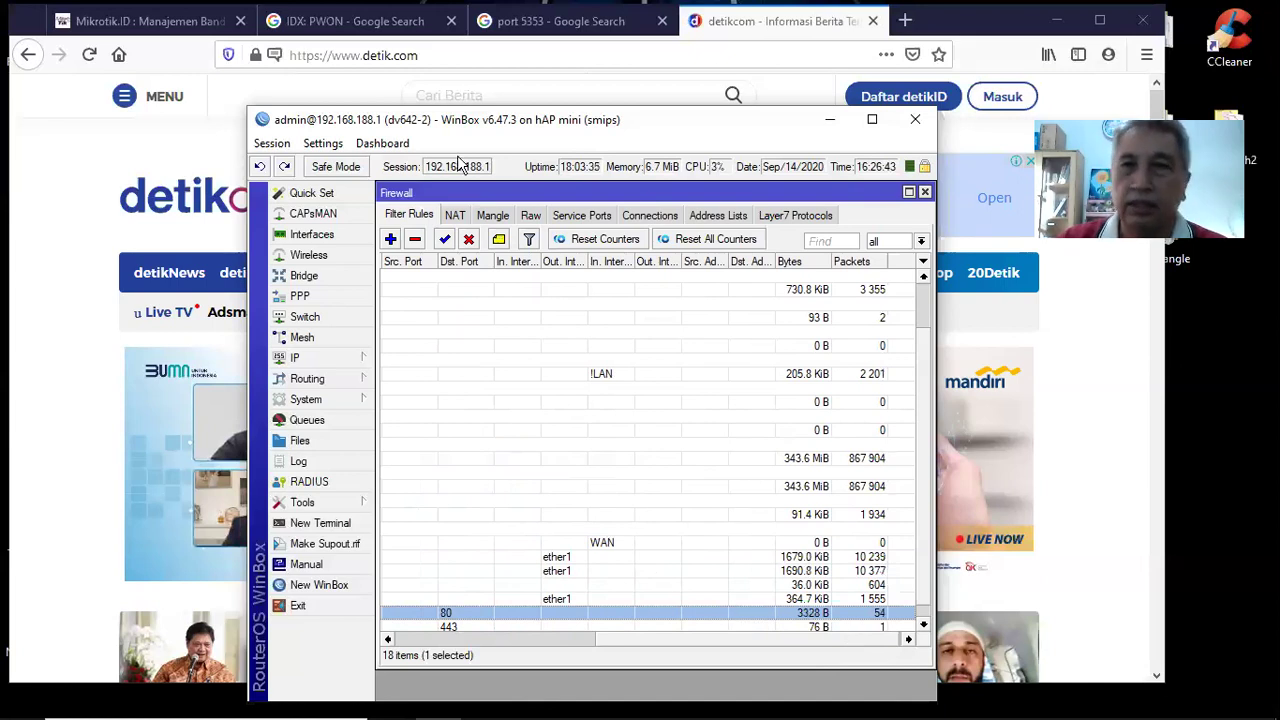
pyautogui.hotkey('alt', 'Tab')
pyautogui.hotkey('ctrl', 'l')
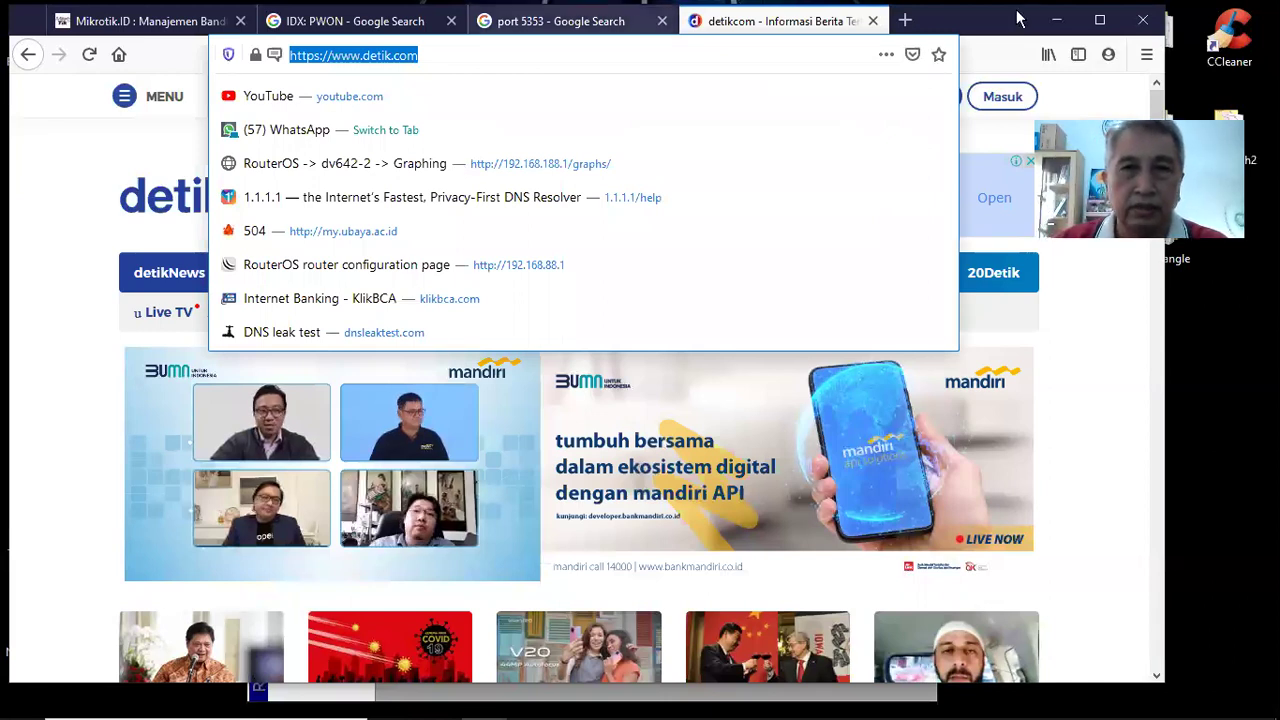
# Close the detik.com and PWON stock search tabs and open Firefox's Options
pyautogui.hotkey('ctrl', 'w')
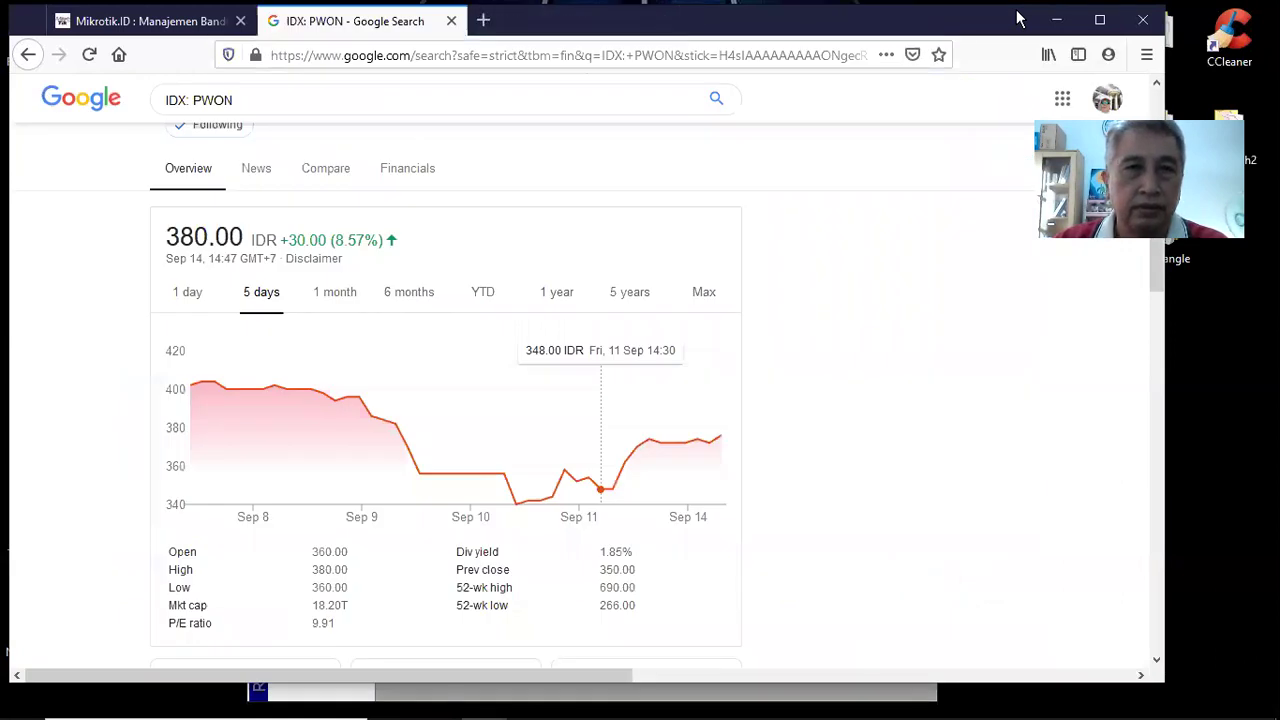
pyautogui.hotkey('ctrl', 'w')
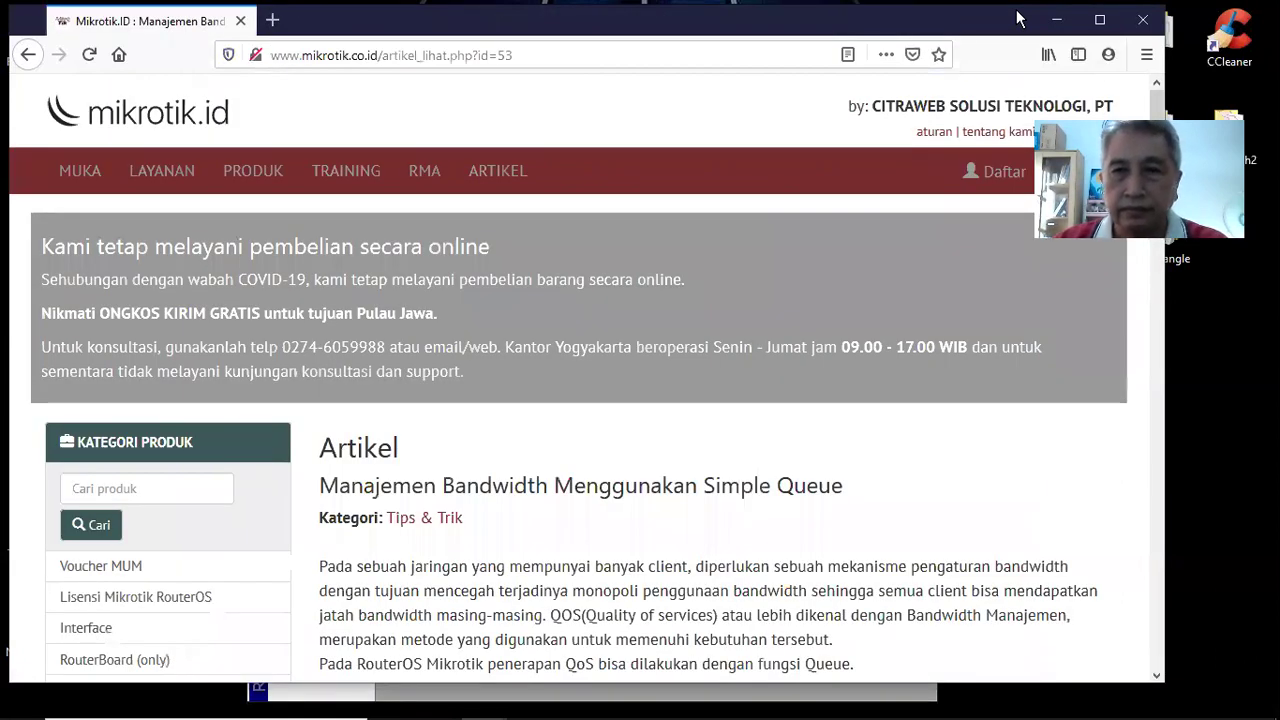
pyautogui.click(1146, 54)
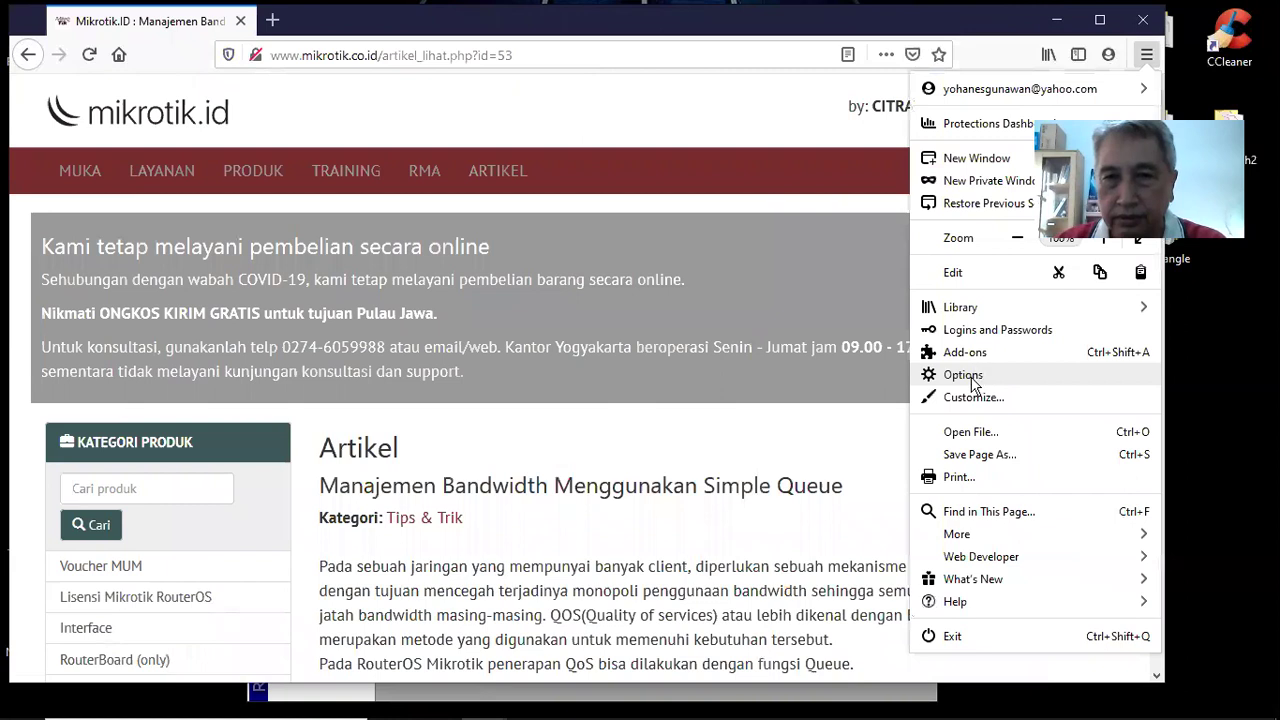
pyautogui.click(971, 380)
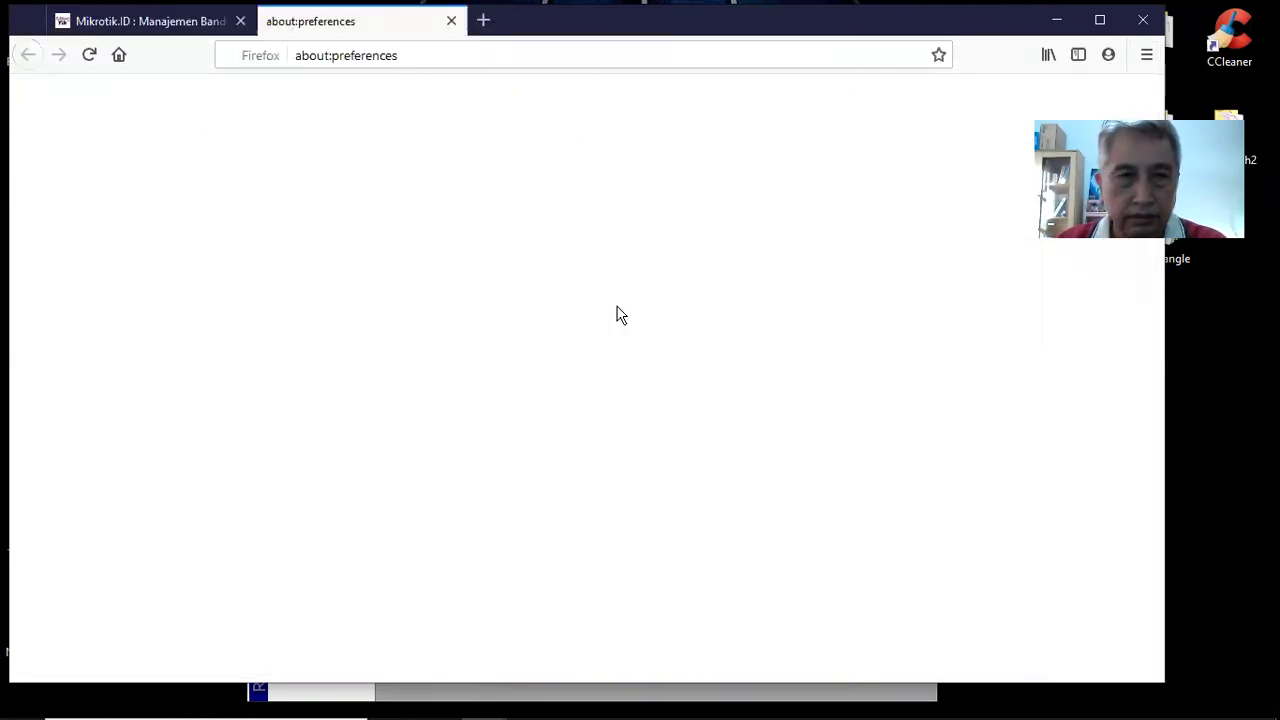
# In Privacy & Security, clear the last hour of browsing history
pyautogui.scroll(-10, 617, 314)
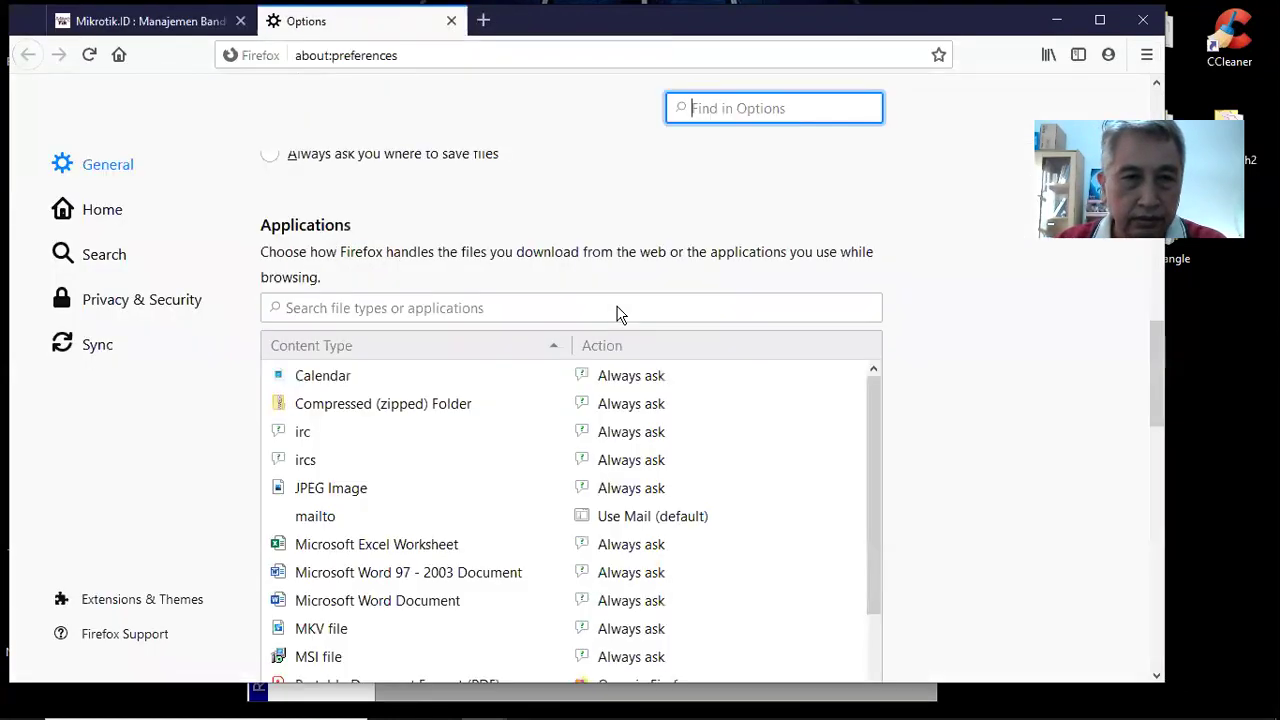
pyautogui.scroll(-7, 610, 308)
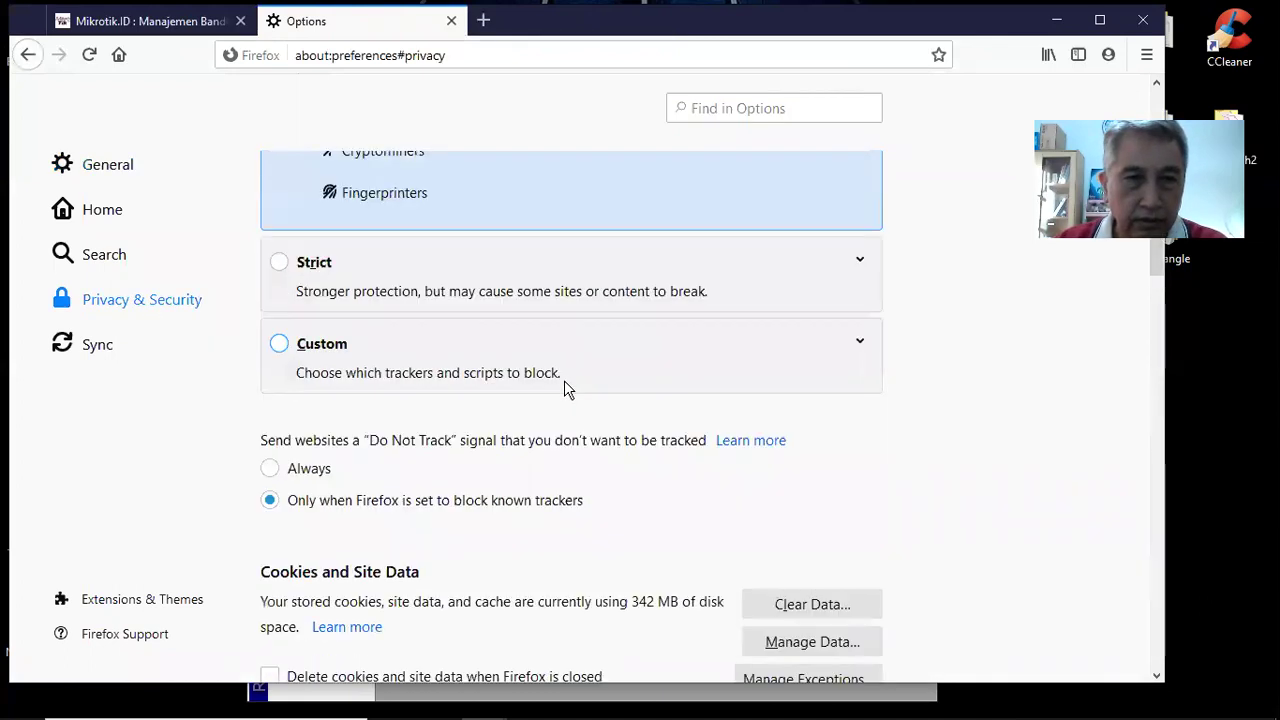
pyautogui.scroll(-6, 564, 382)
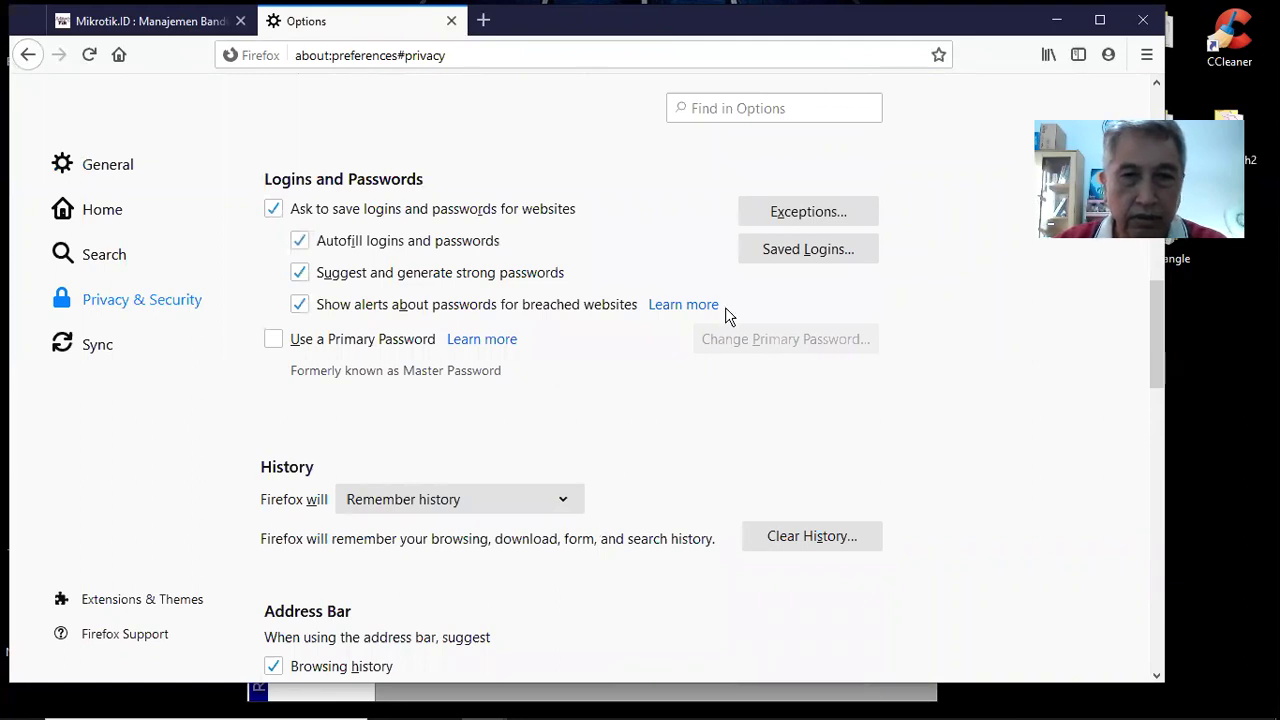
pyautogui.scroll(-4, 725, 307)
pyautogui.click(757, 296)
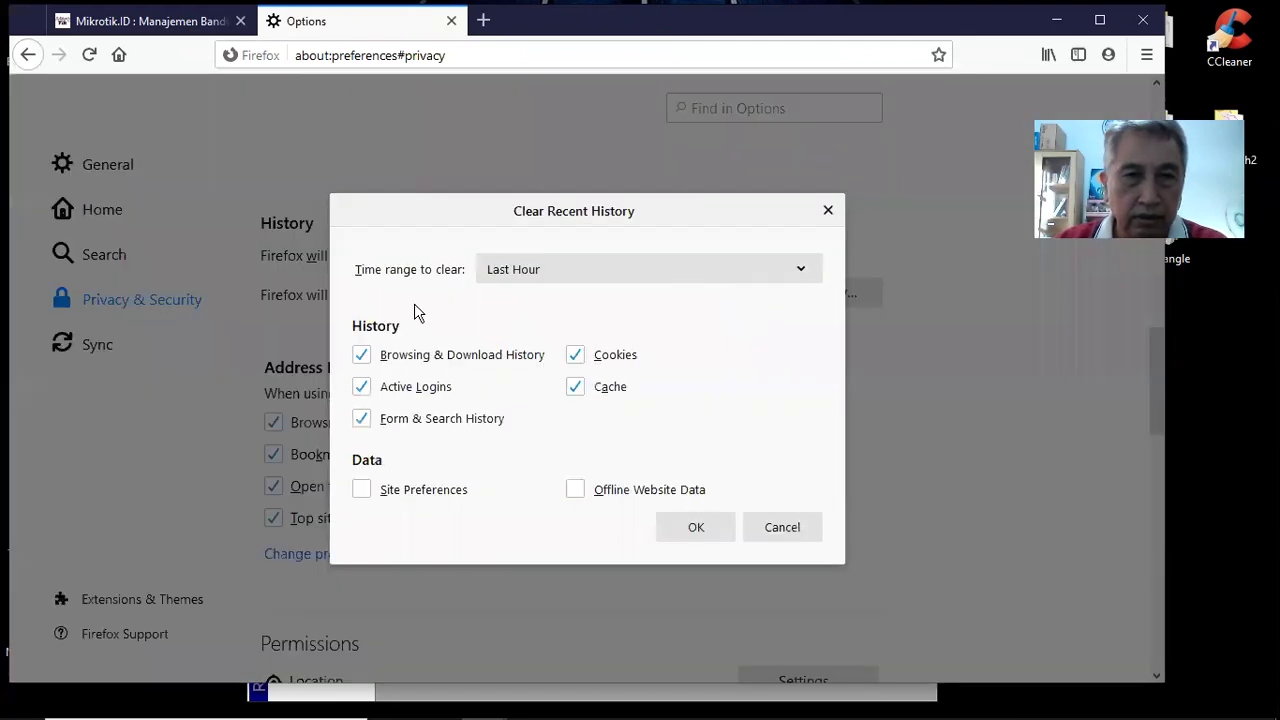
pyautogui.click(693, 532)
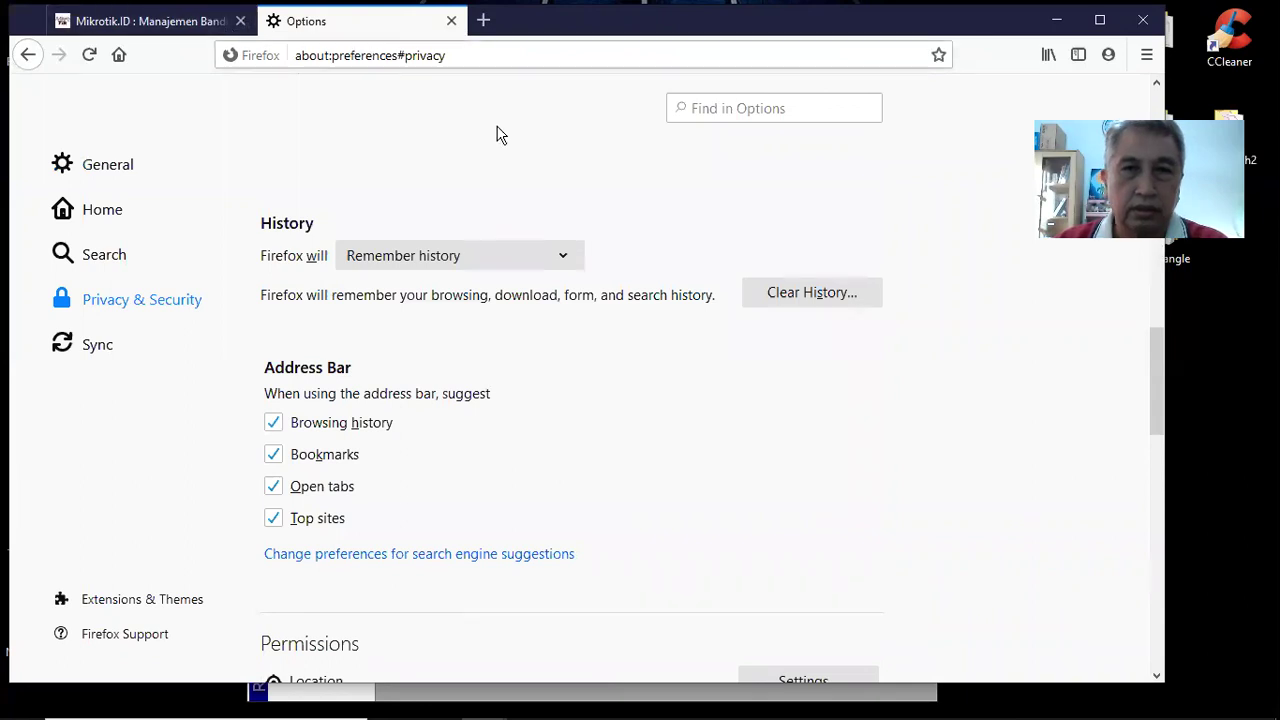
pyautogui.moveTo(600, 707)
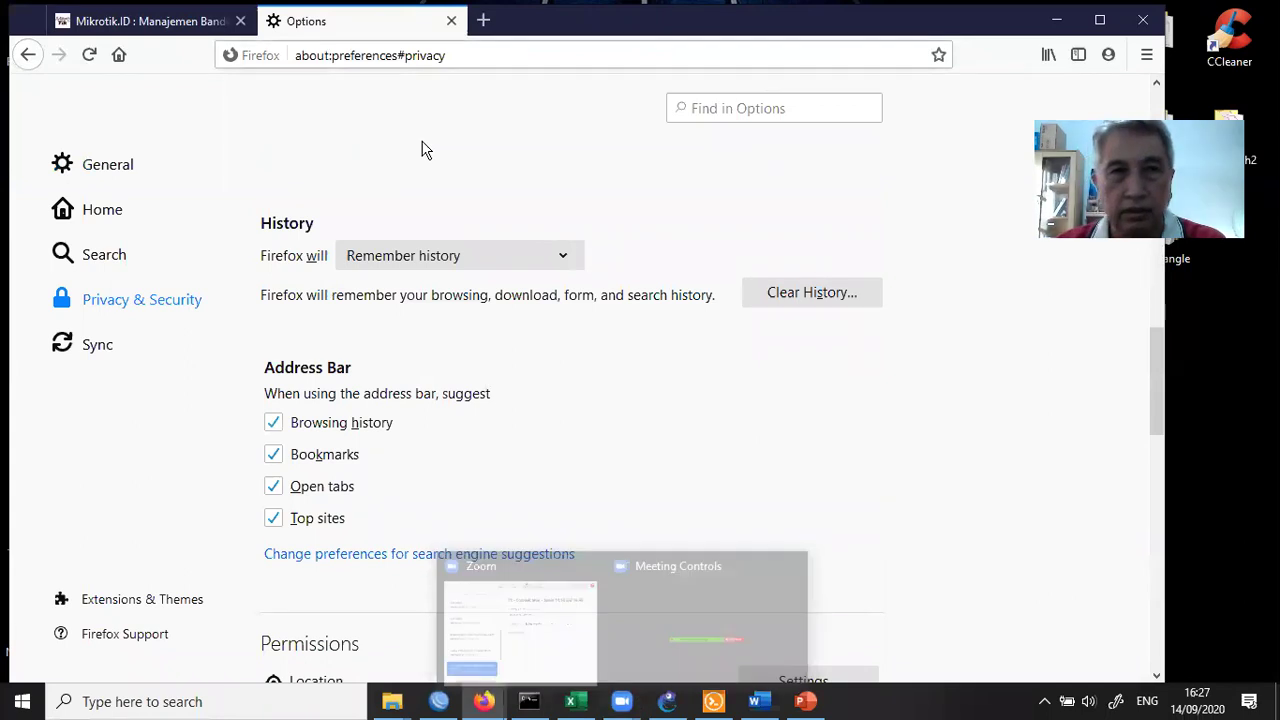
# Go to google.com, then stop the page from loading
pyautogui.hotkey('ctrl', 'l')
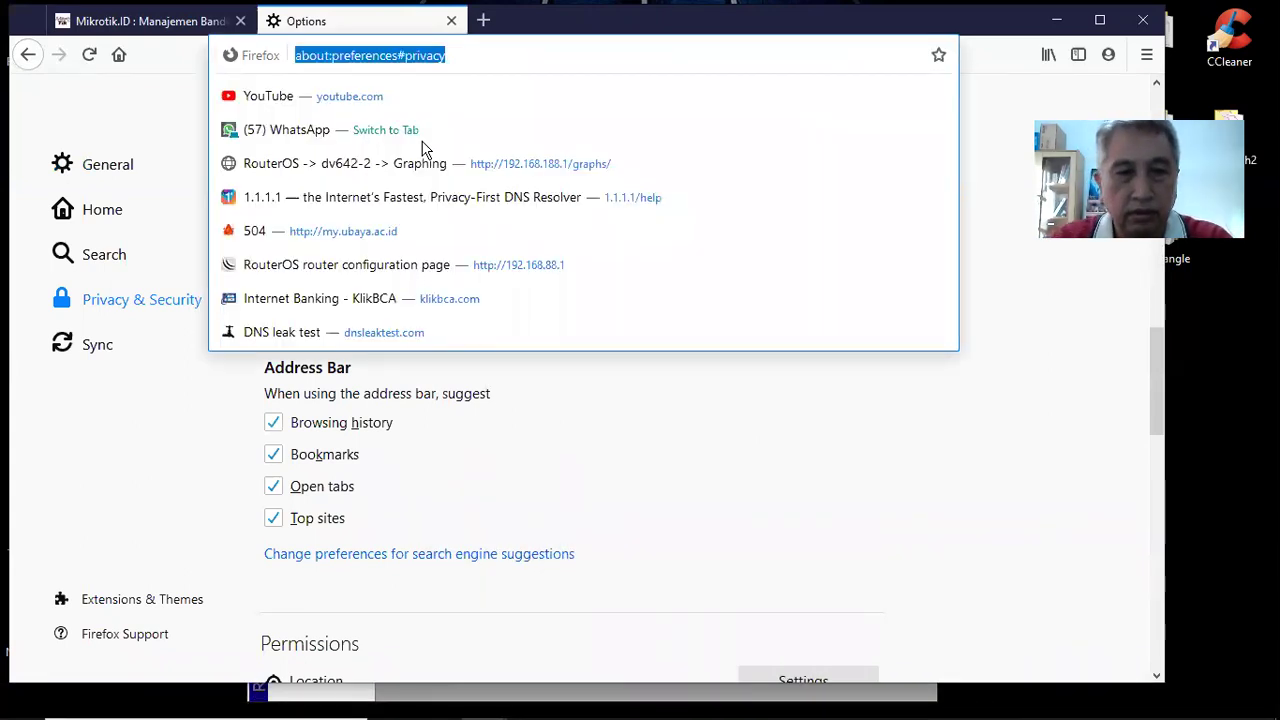
pyautogui.write('googl')
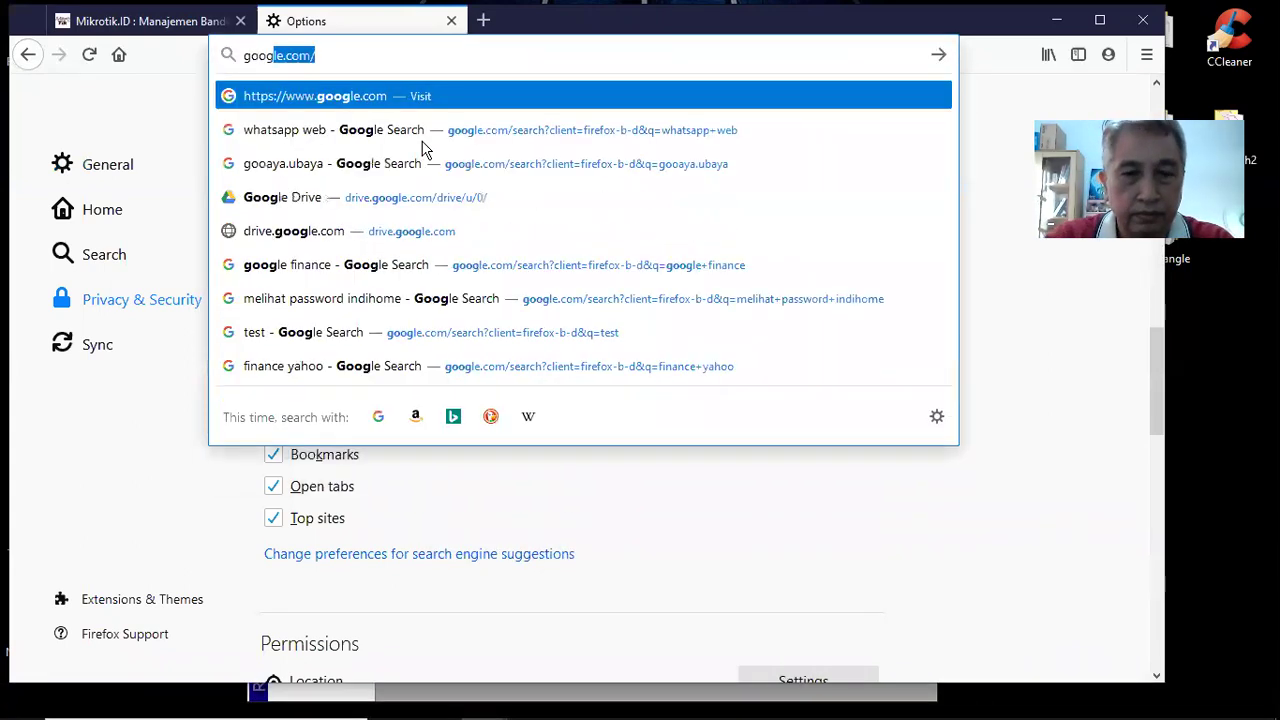
pyautogui.write('e.co.')
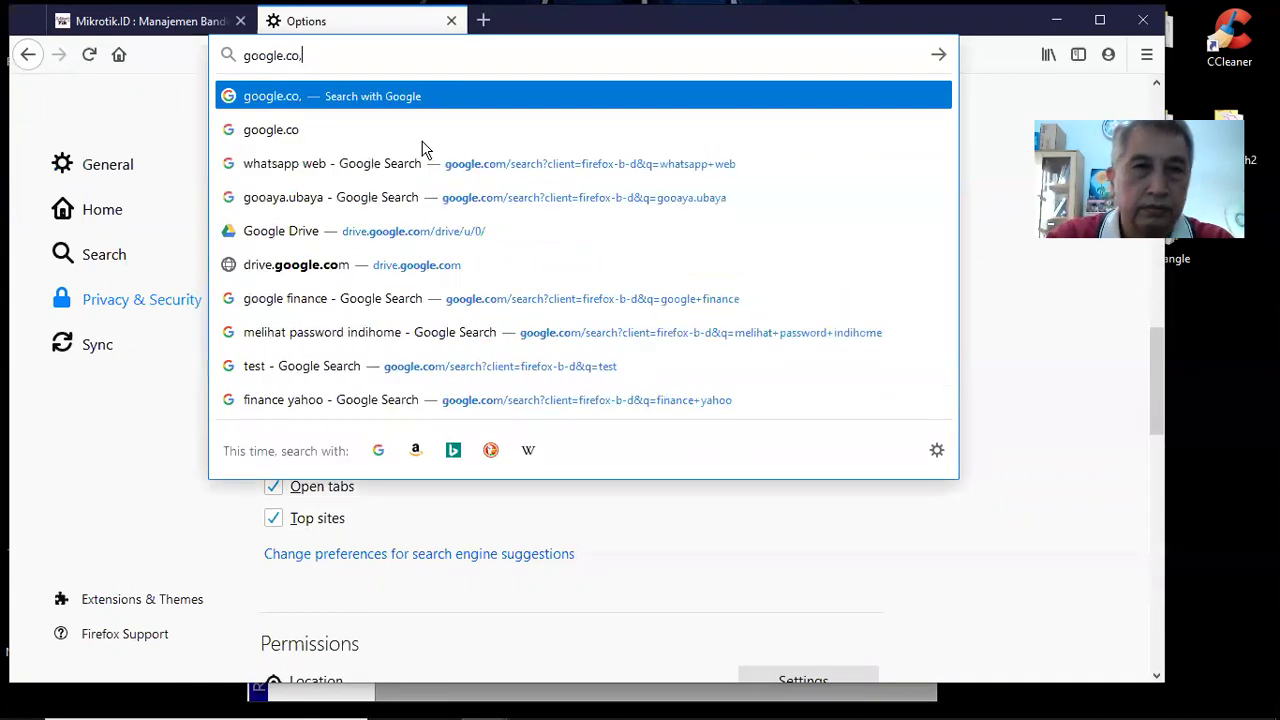
pyautogui.press('BackSpace')
pyautogui.write('m')
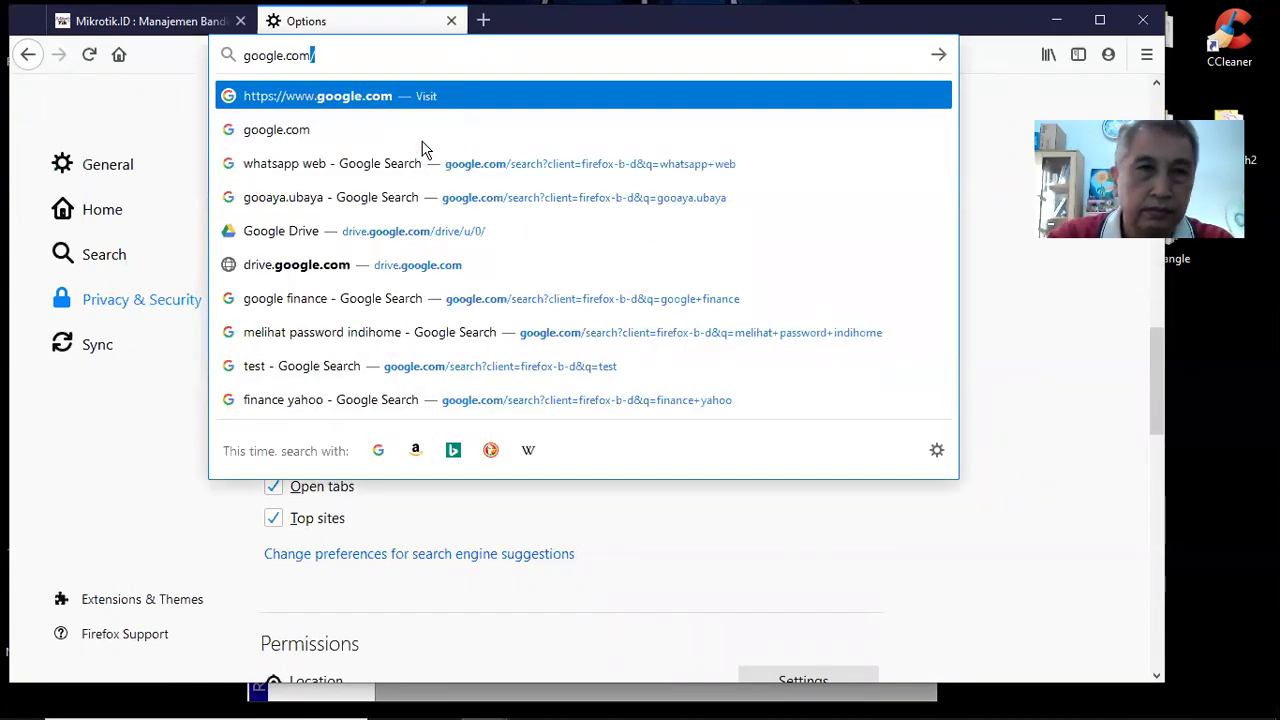
pyautogui.press('Return')
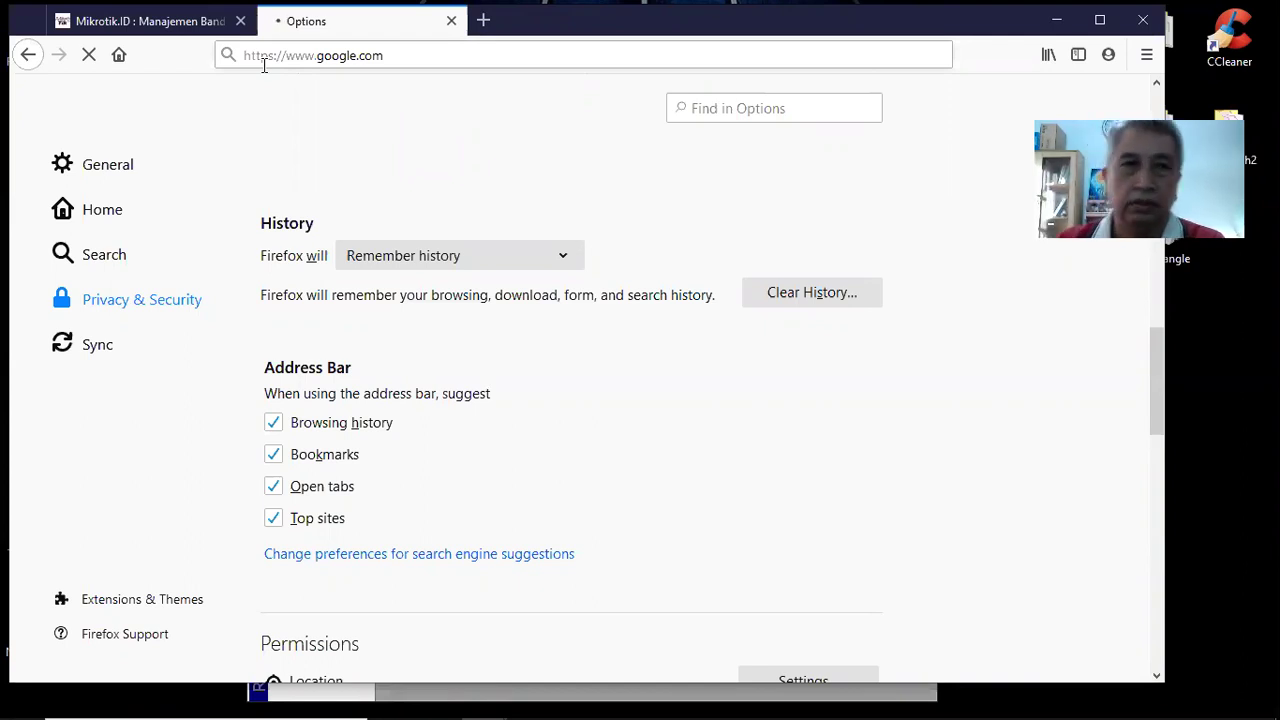
pyautogui.click(89, 56)
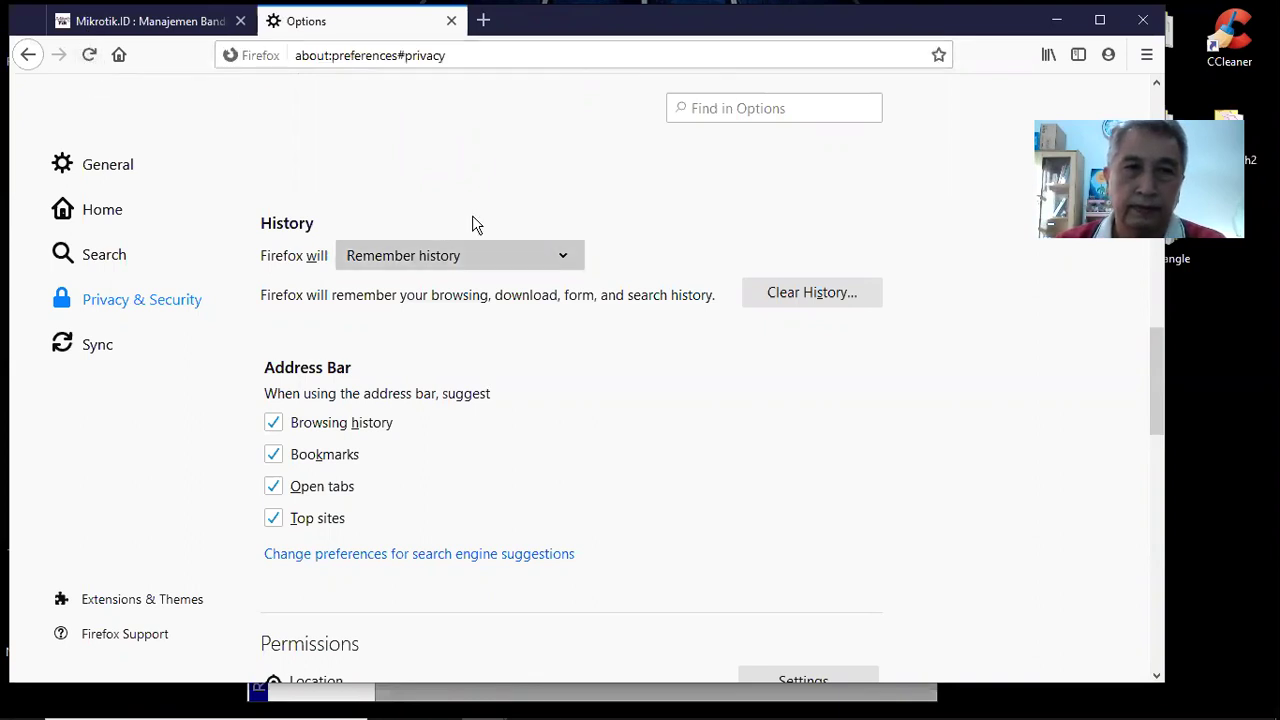
# Change the port 80 forward rule's action from drop to accept
pyautogui.moveTo(531, 705)
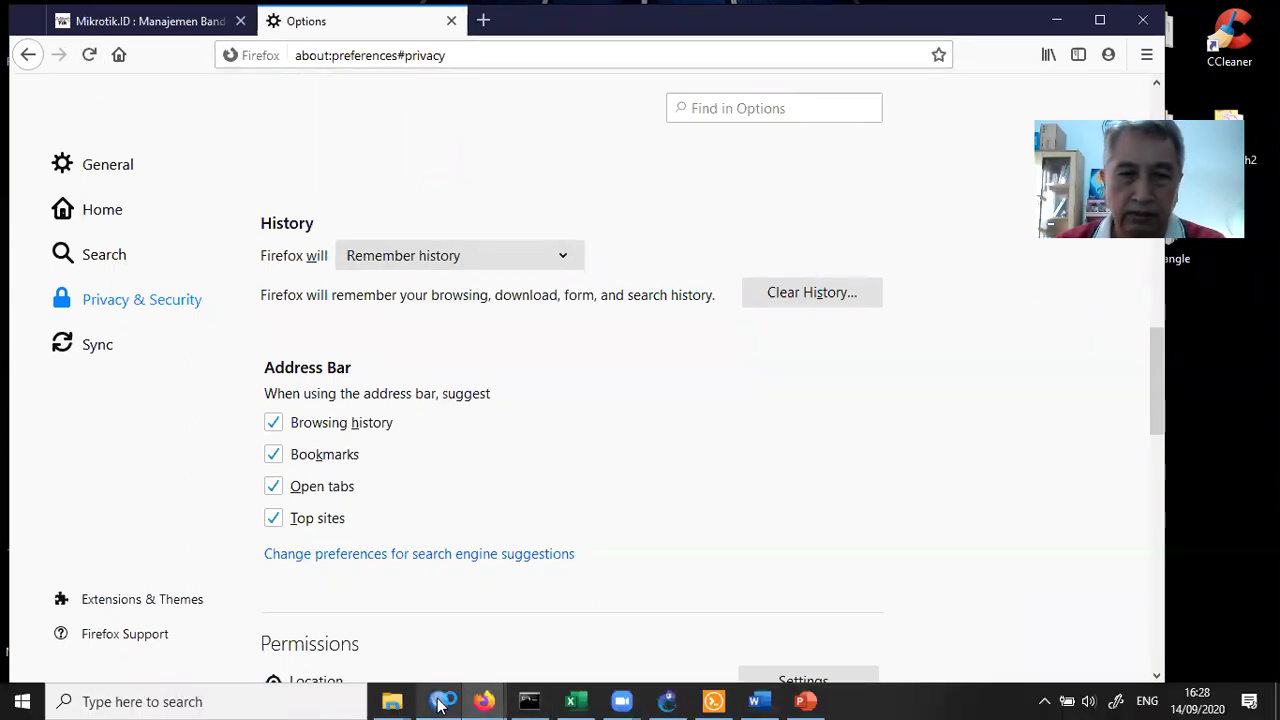
pyautogui.click(440, 703)
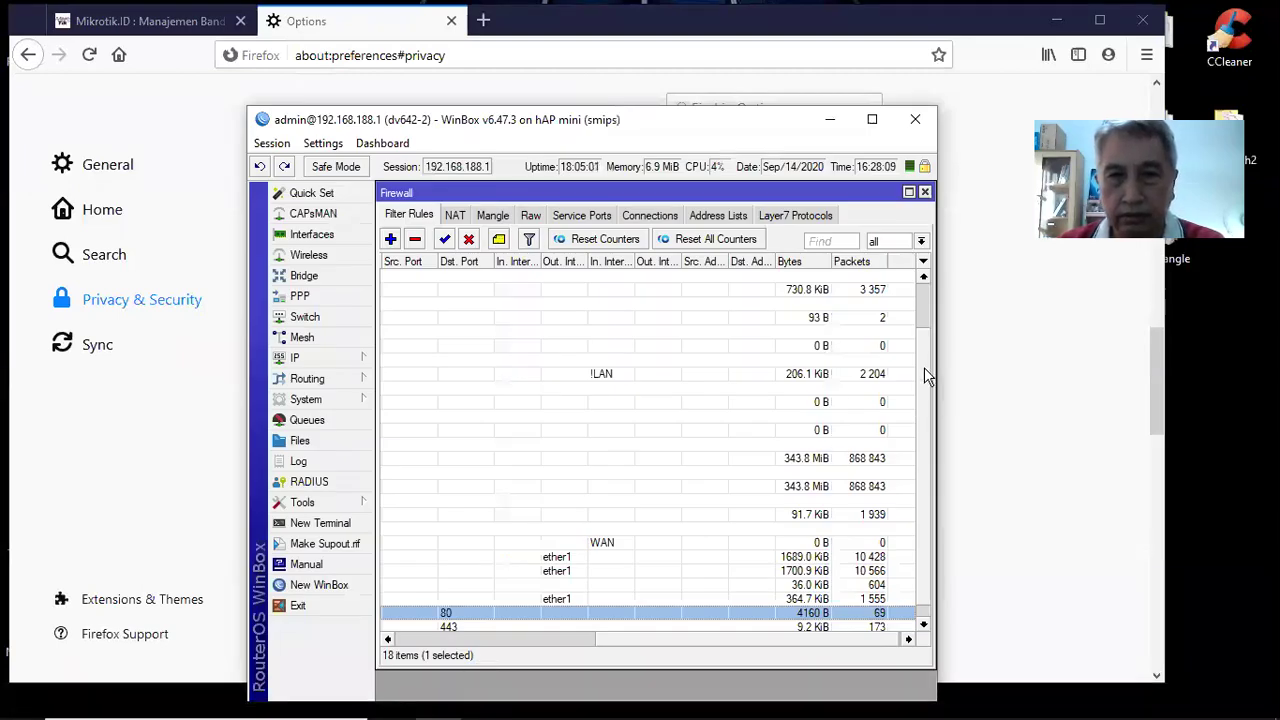
pyautogui.scroll(-1, 929, 457)
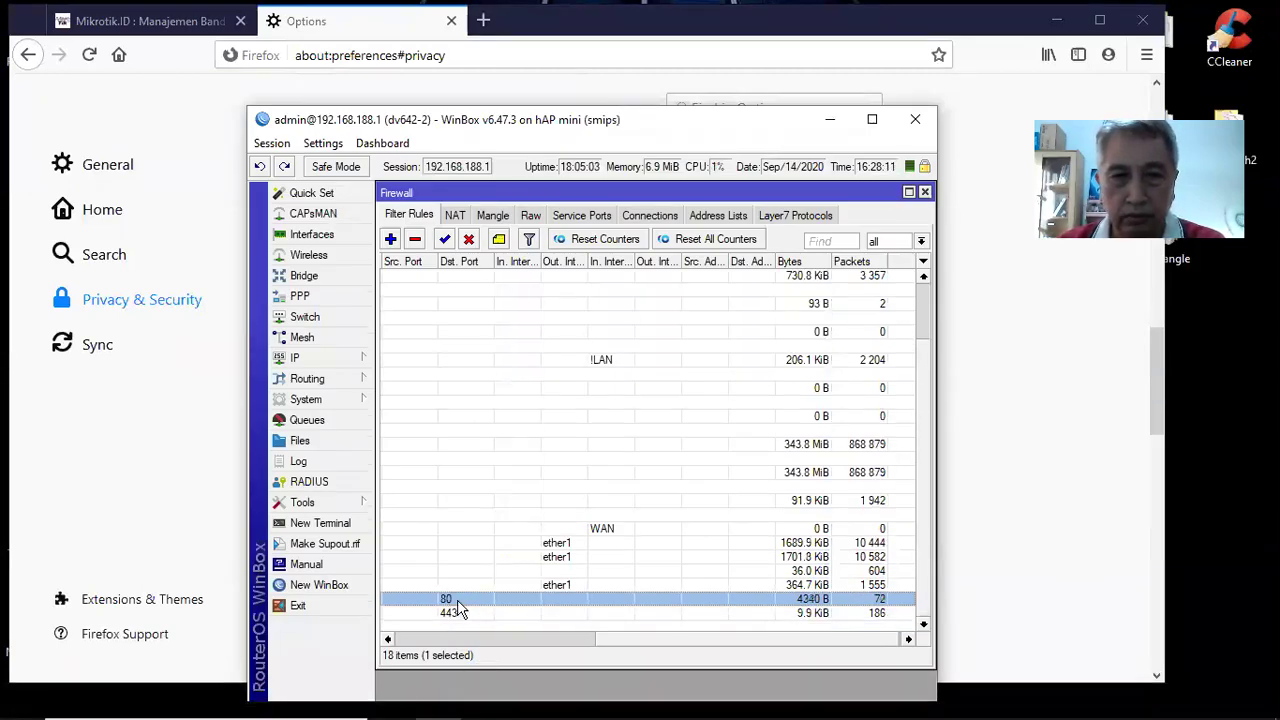
pyautogui.doubleClick(457, 599)
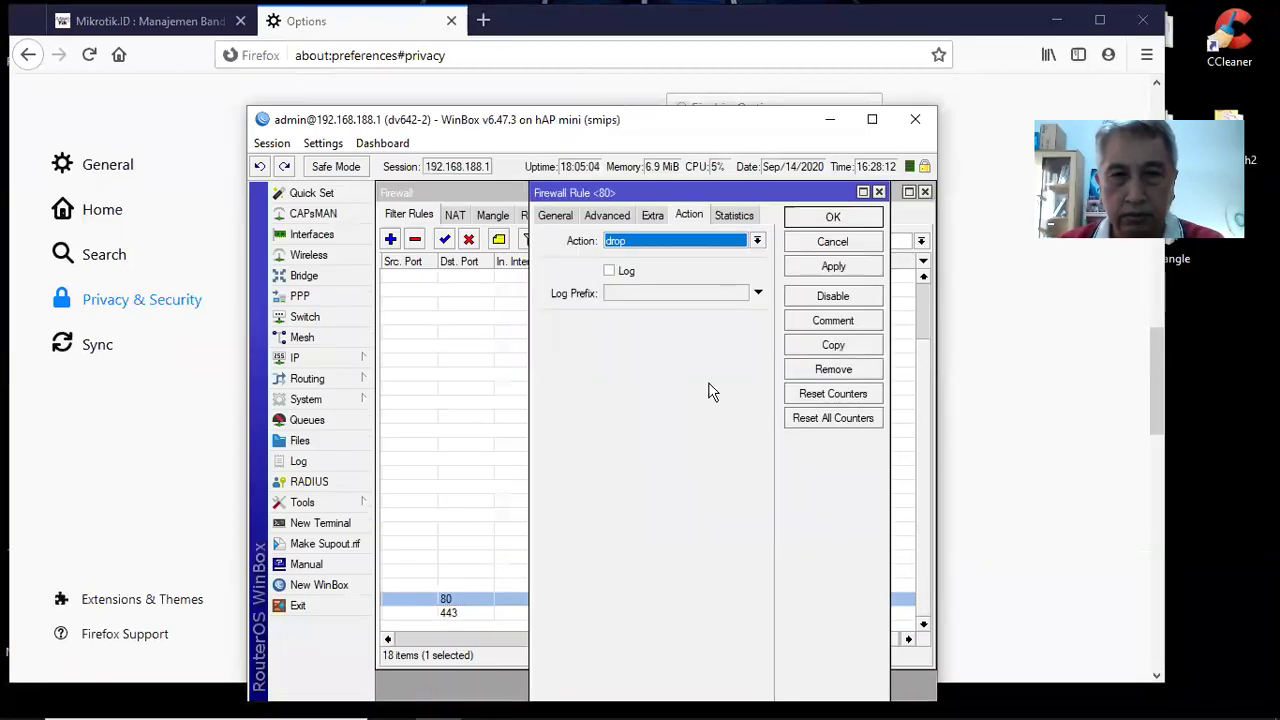
pyautogui.click(760, 243)
pyautogui.click(742, 251)
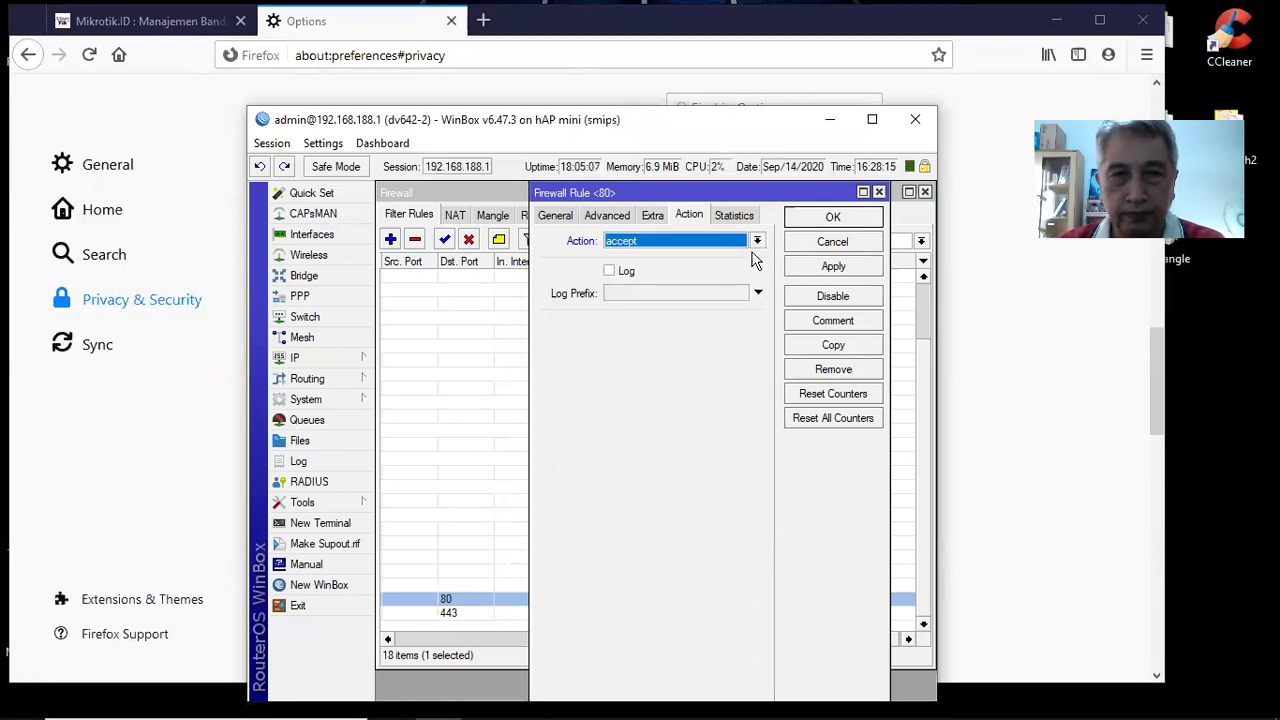
pyautogui.click(806, 219)
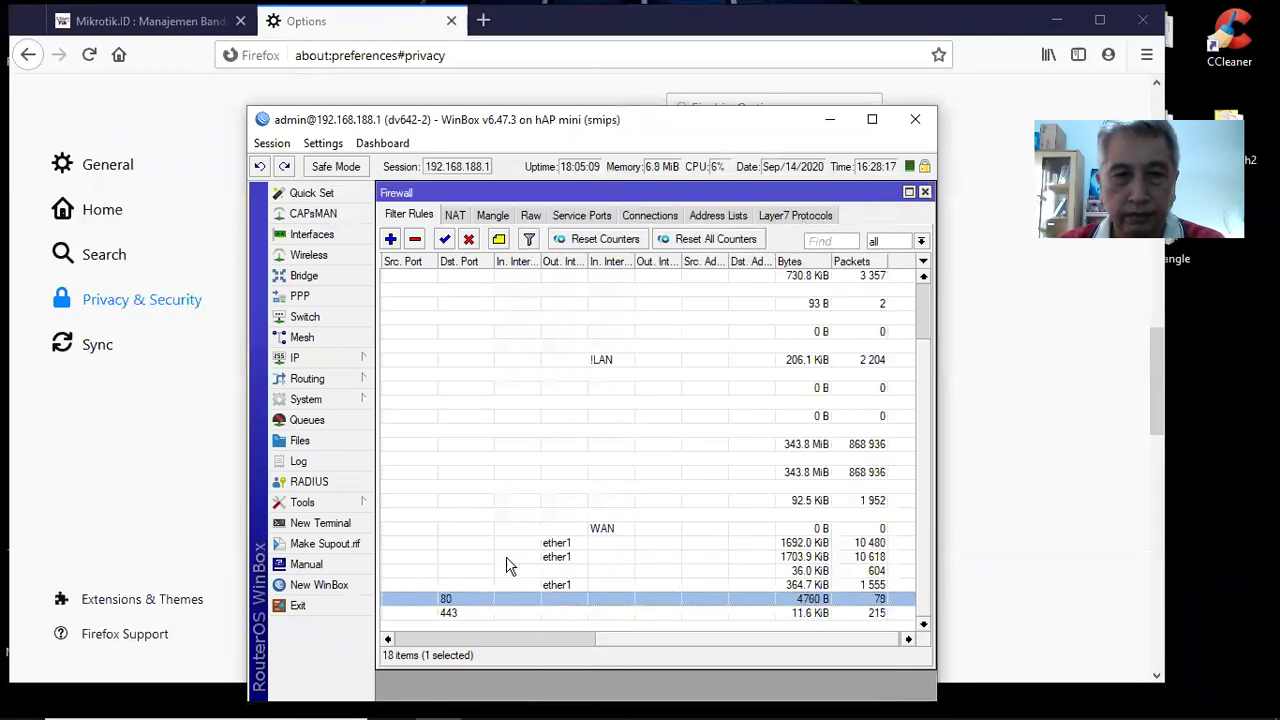
# Change the port 443 forward rule's action from drop to accept
pyautogui.doubleClick(476, 612)
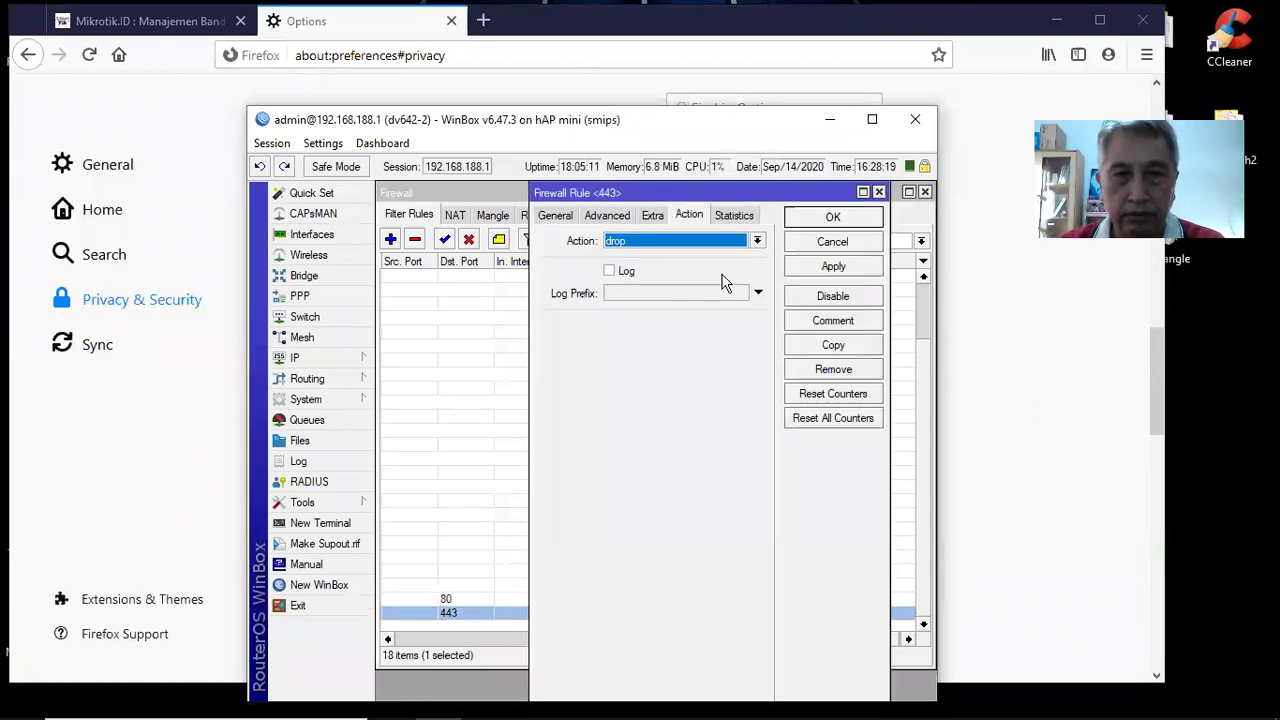
pyautogui.click(757, 241)
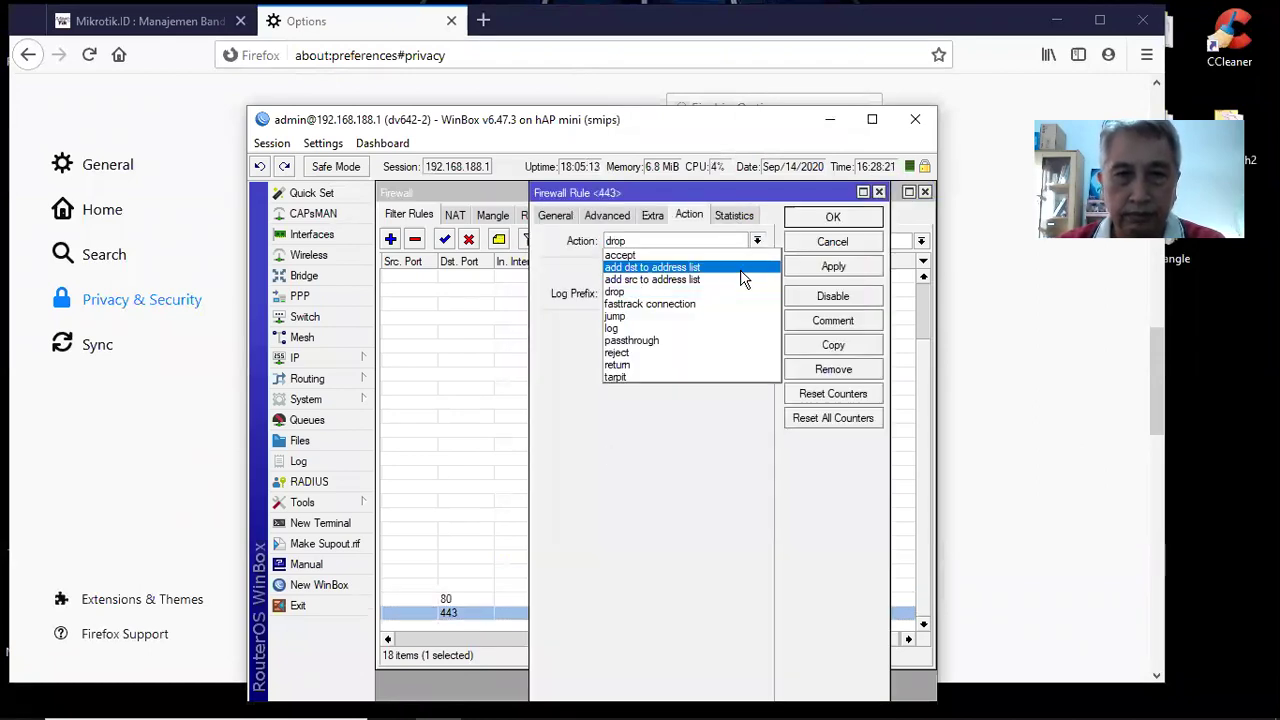
pyautogui.click(740, 255)
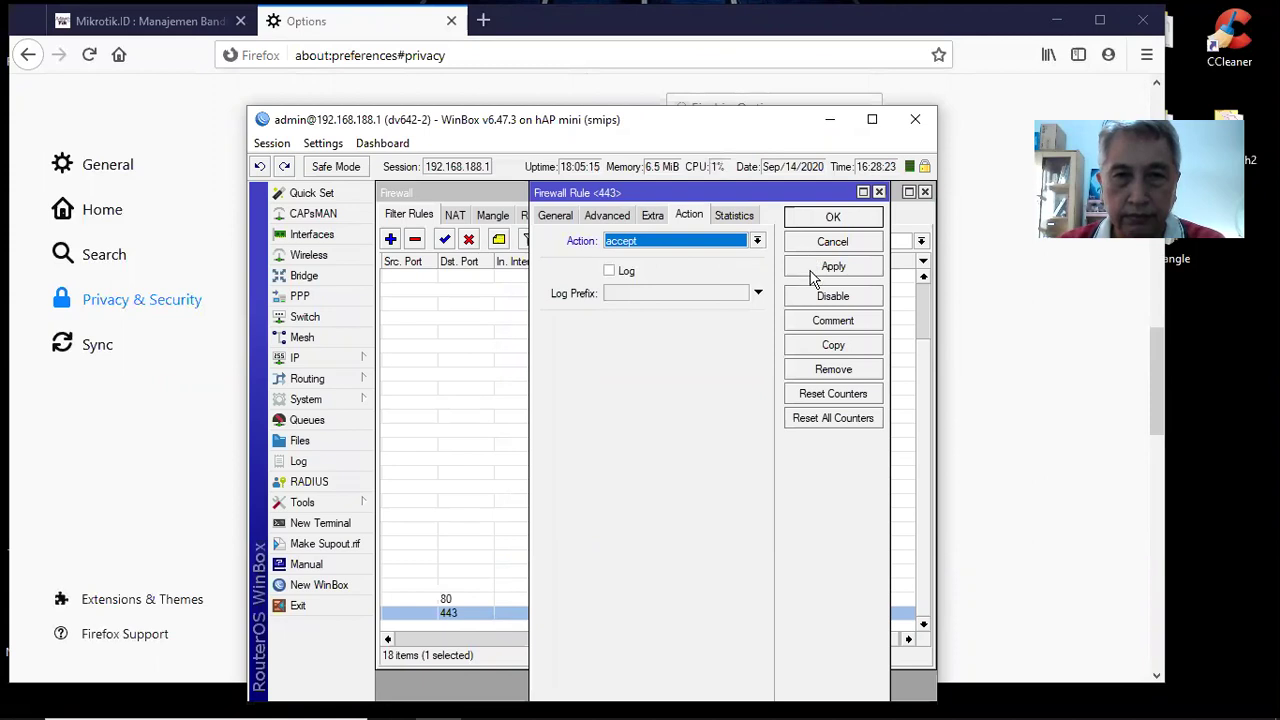
pyautogui.click(812, 272)
pyautogui.click(832, 218)
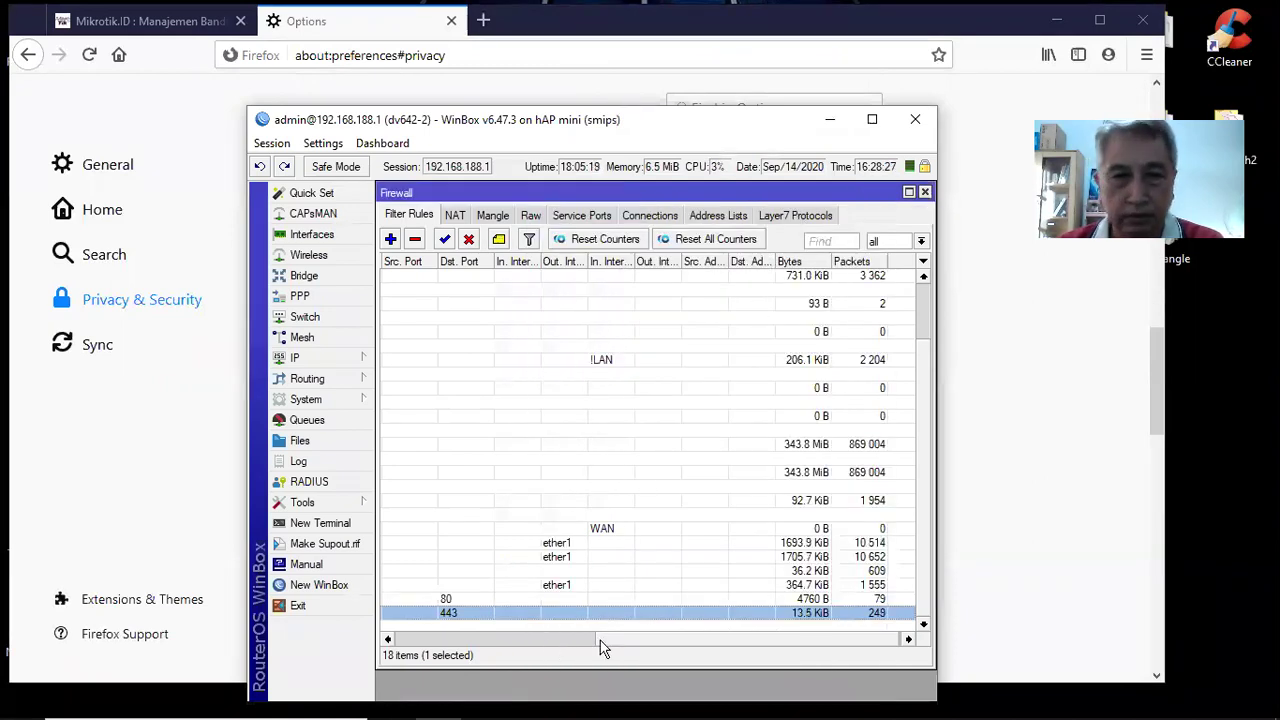
pyautogui.moveTo(700, 648); pyautogui.dragTo(459, 639)
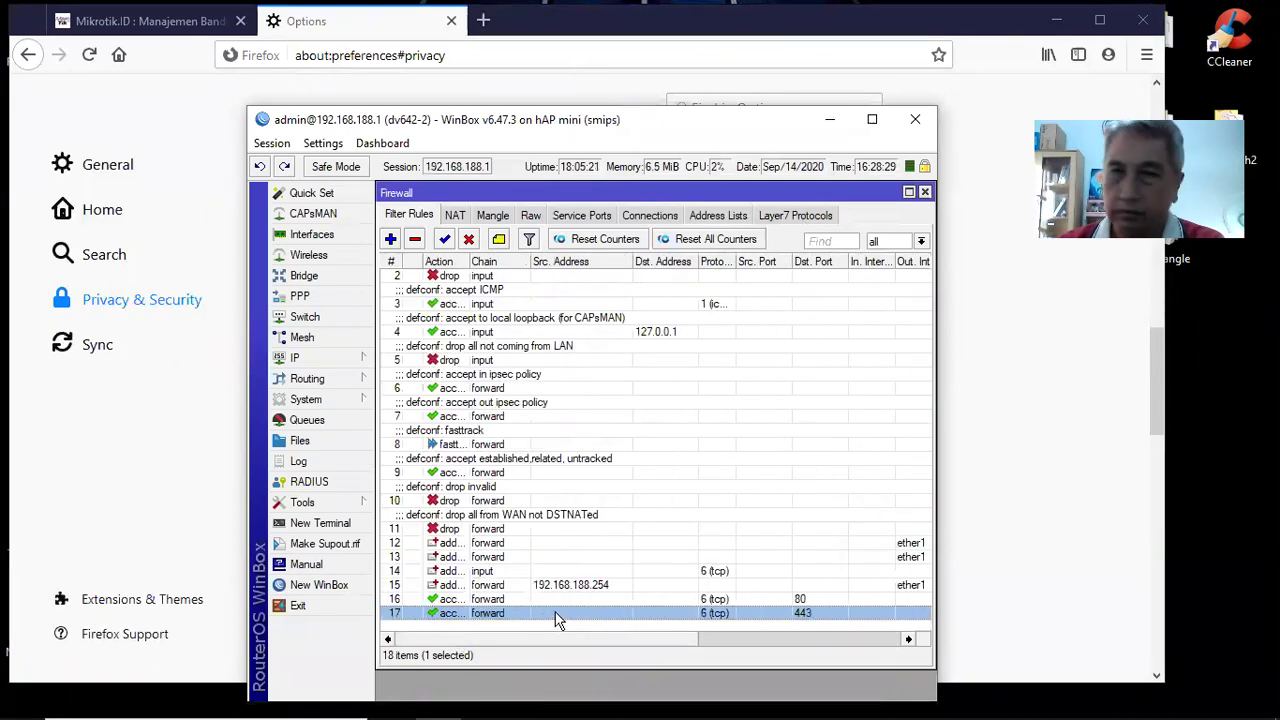
# Type 'goog', accept the google.com autofill, and load the Google homepage
pyautogui.click(832, 119)
pyautogui.hotkey('ctrl', 'l')
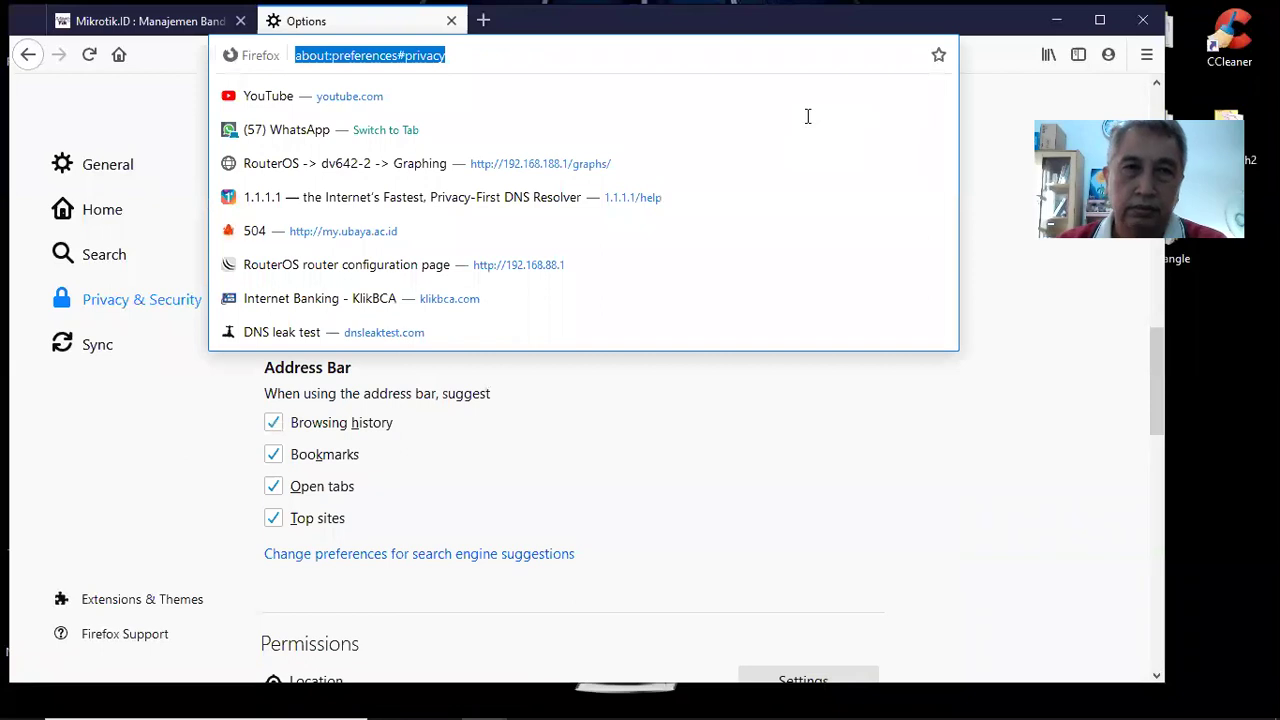
pyautogui.write('google.com/')
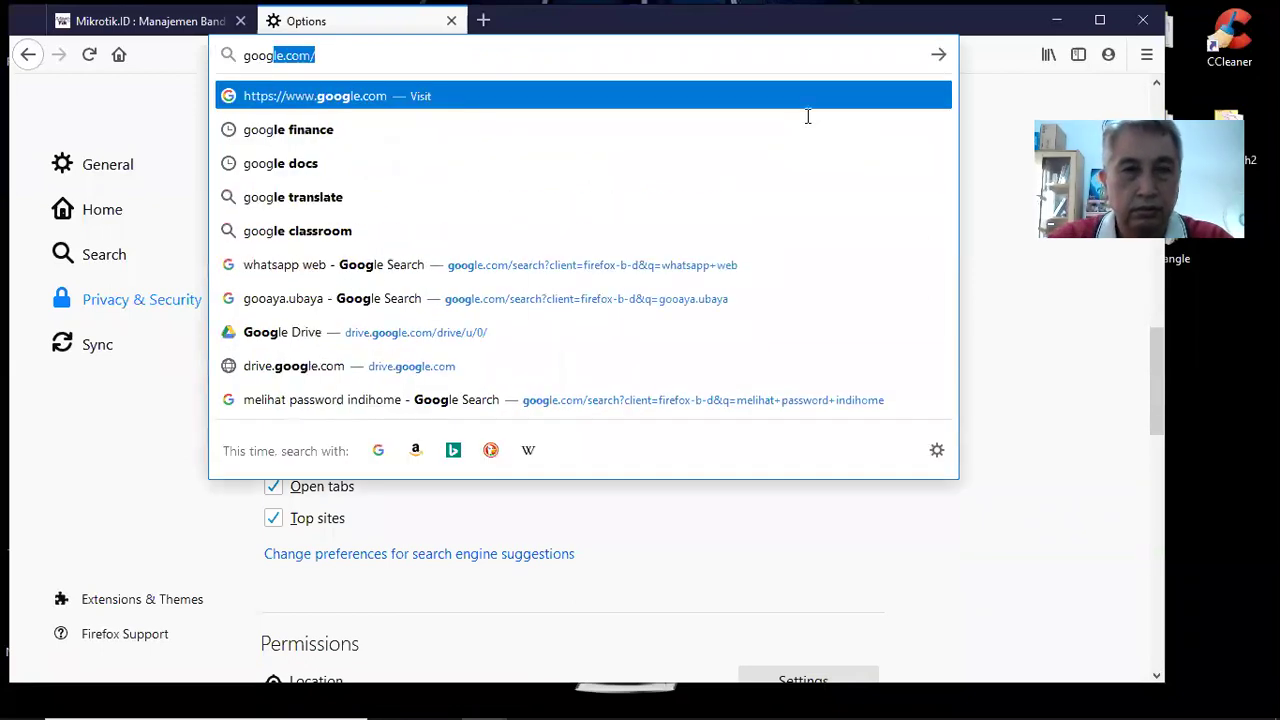
pyautogui.press('Right')
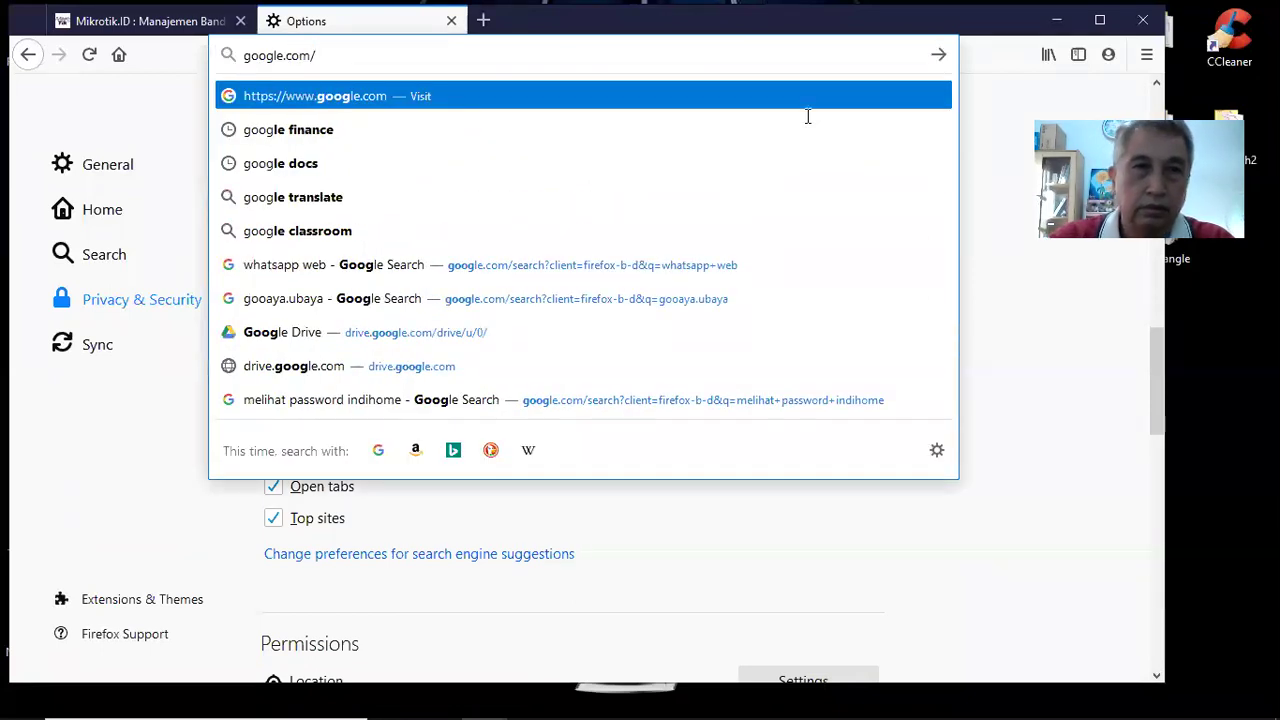
pyautogui.press('Return')
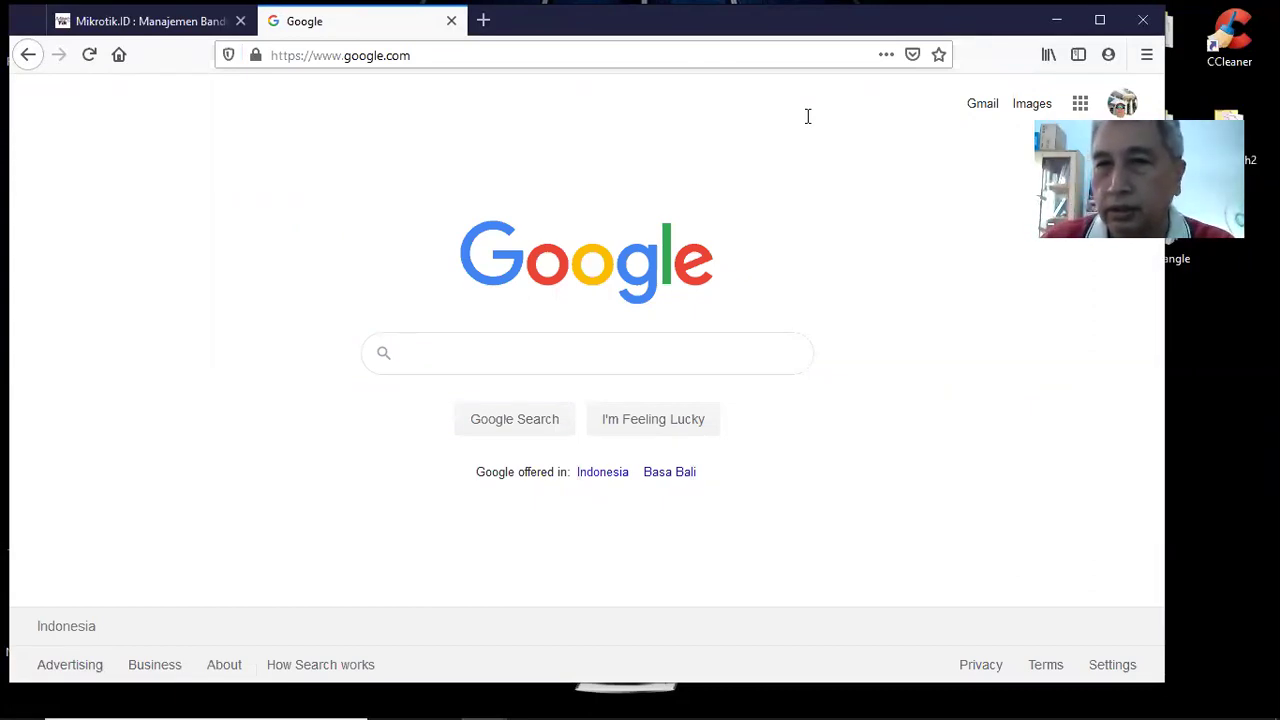
pyautogui.moveTo(553, 708)
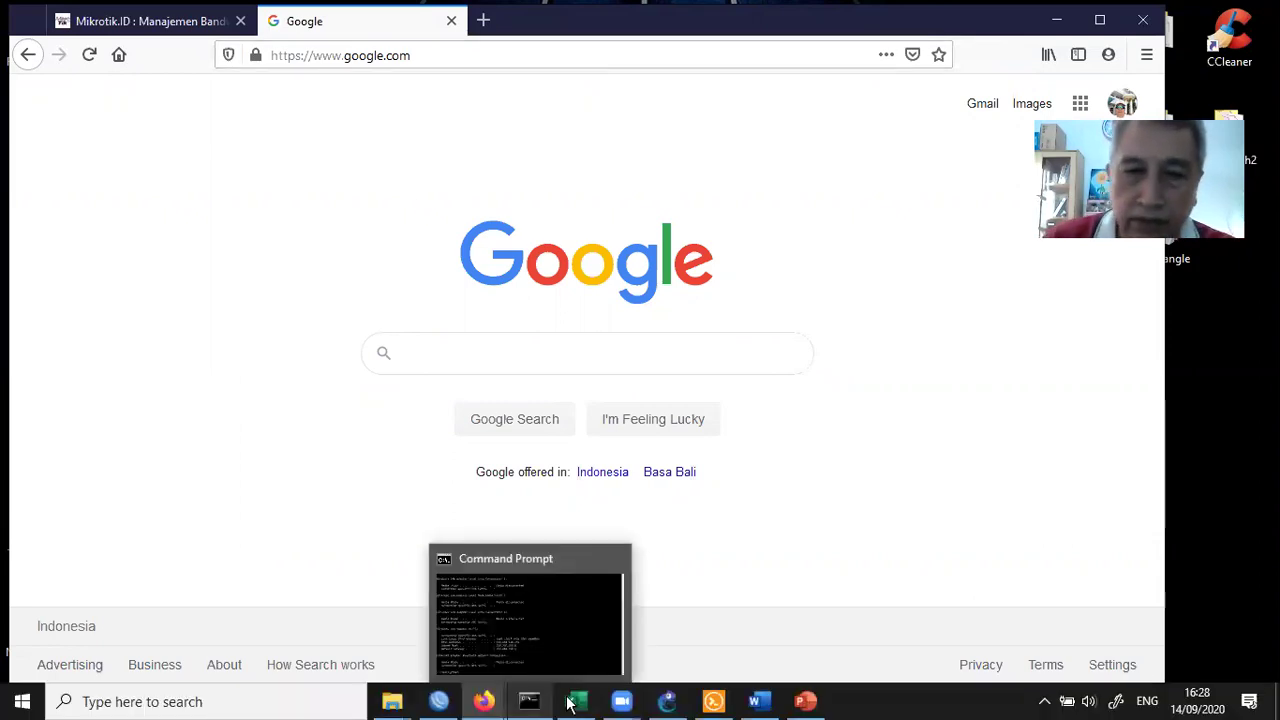
# Inspect rule 16's General, Advanced and Extra tabs, then cancel without changes
pyautogui.click(441, 703)
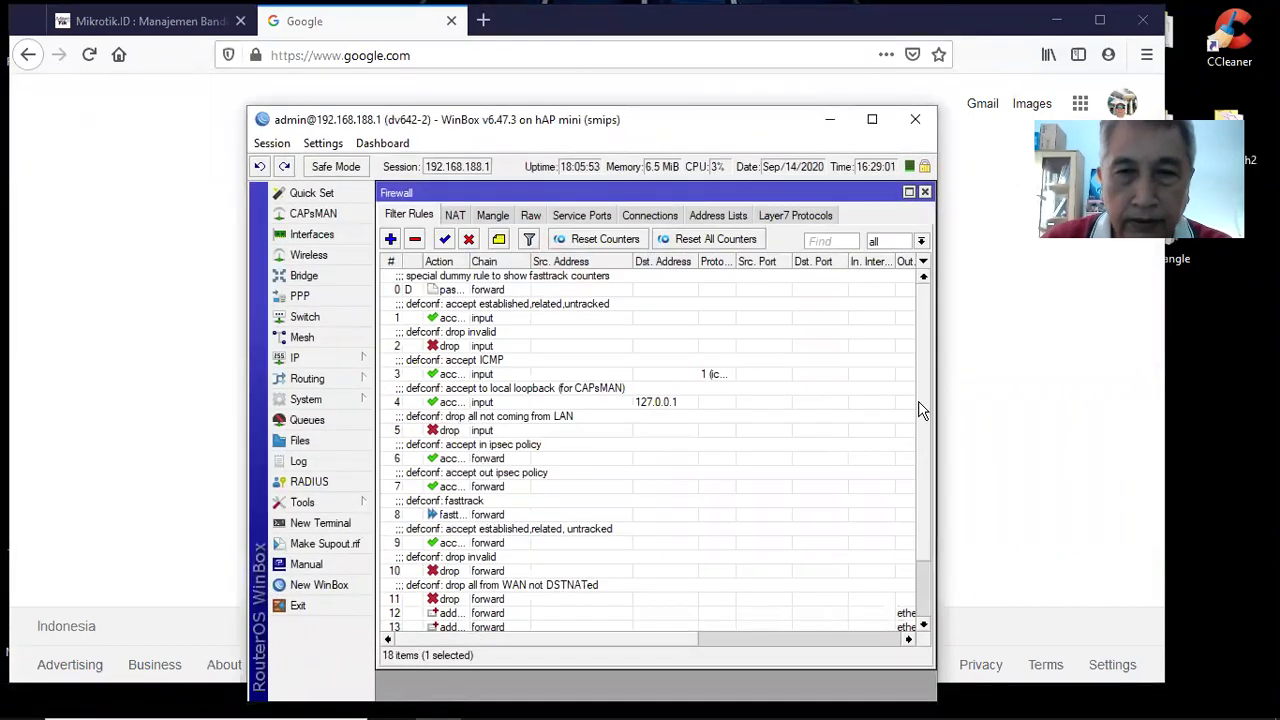
pyautogui.scroll(-2, 922, 460)
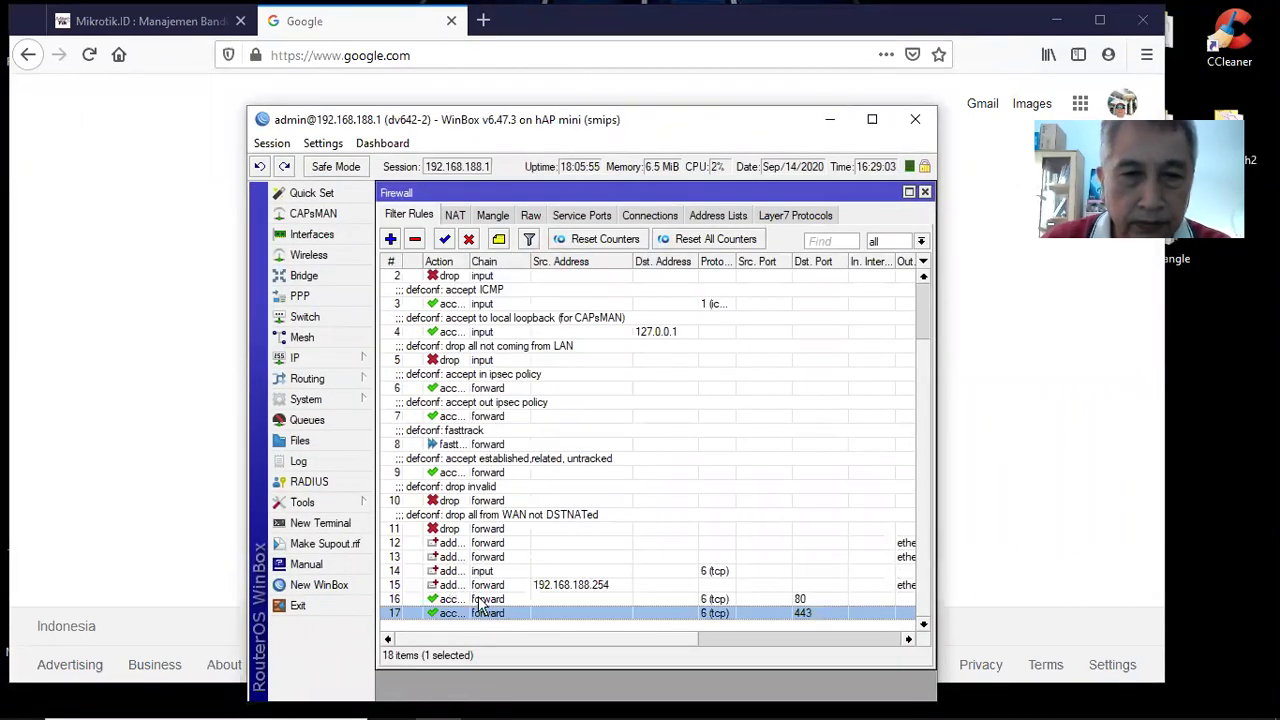
pyautogui.doubleClick(479, 604)
pyautogui.click(555, 215)
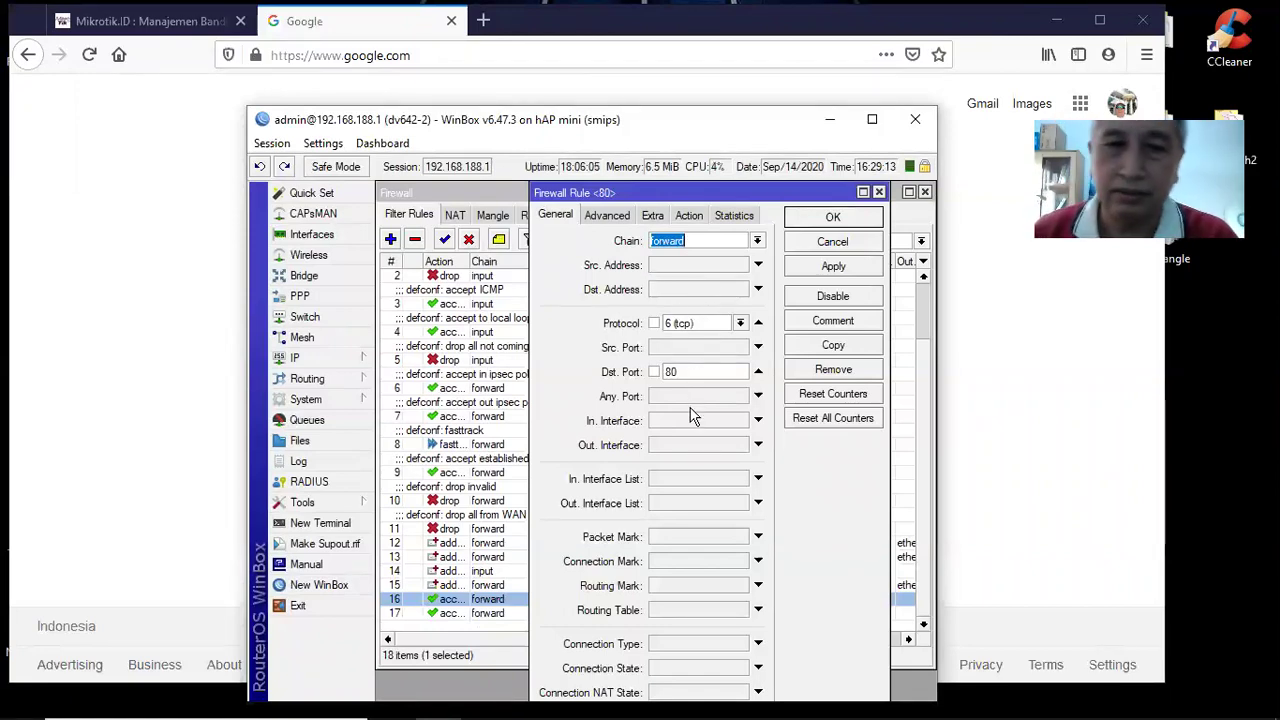
pyautogui.click(607, 216)
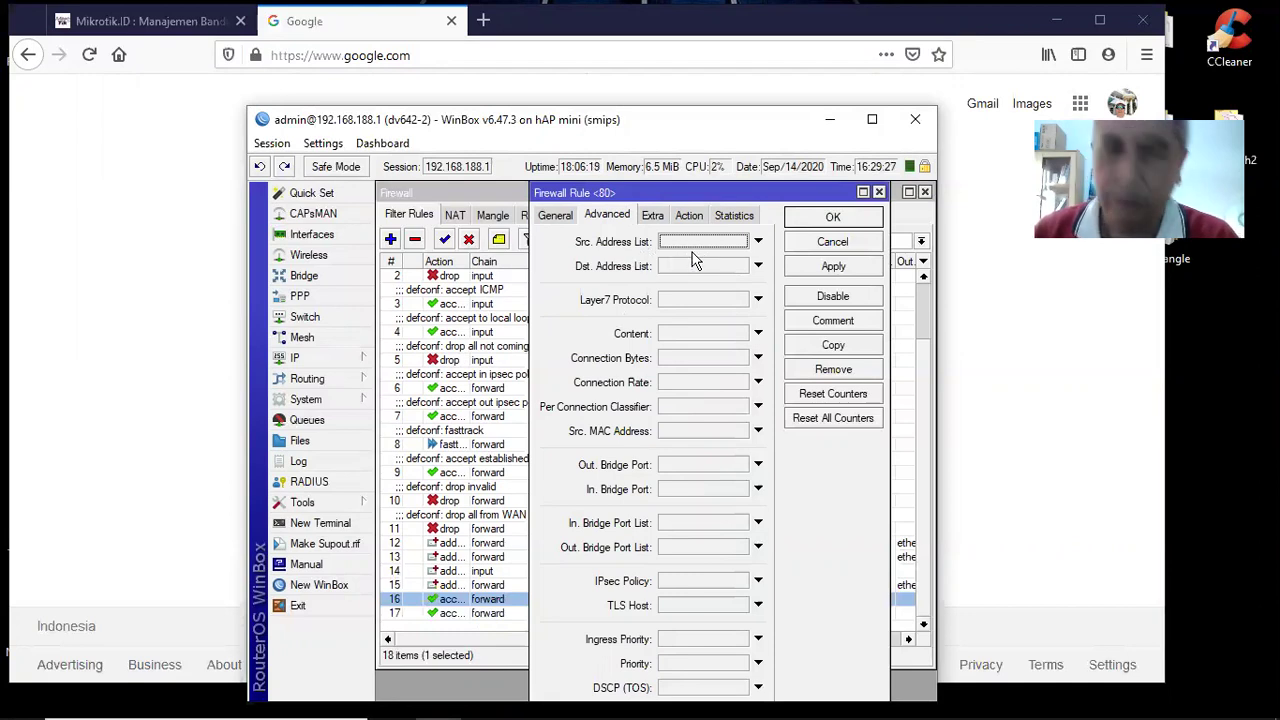
pyautogui.click(653, 217)
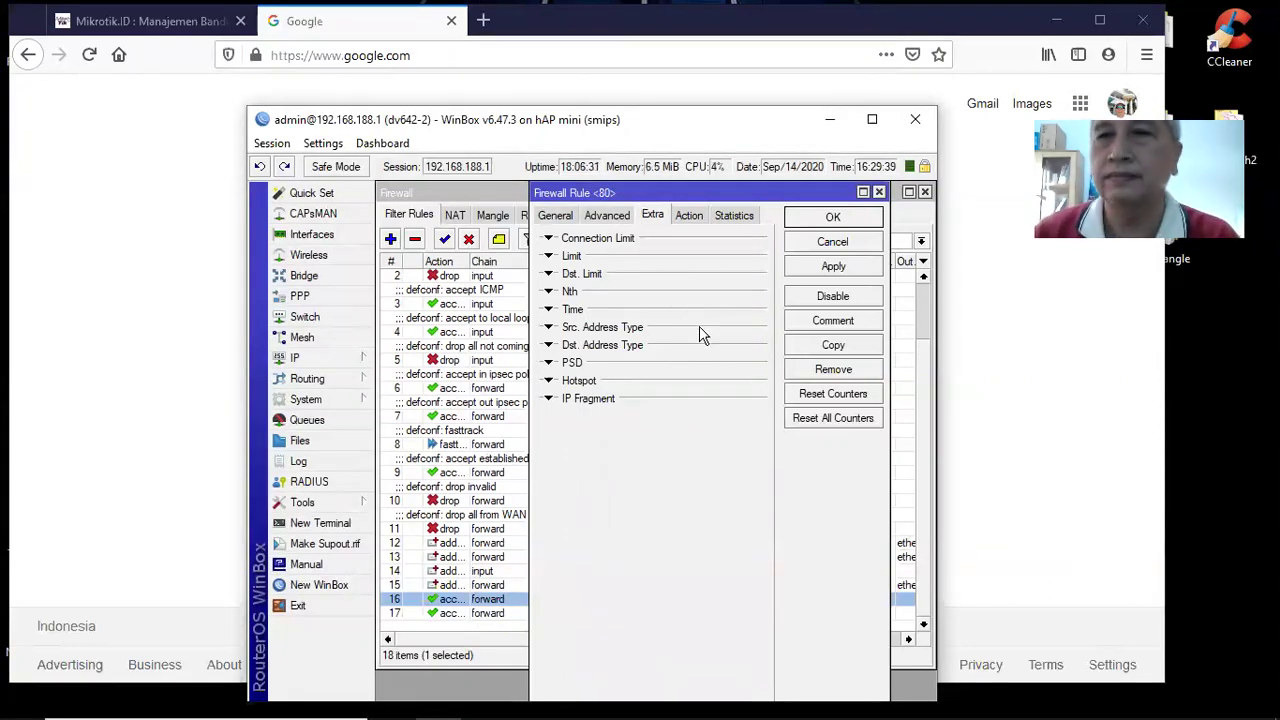
pyautogui.click(556, 216)
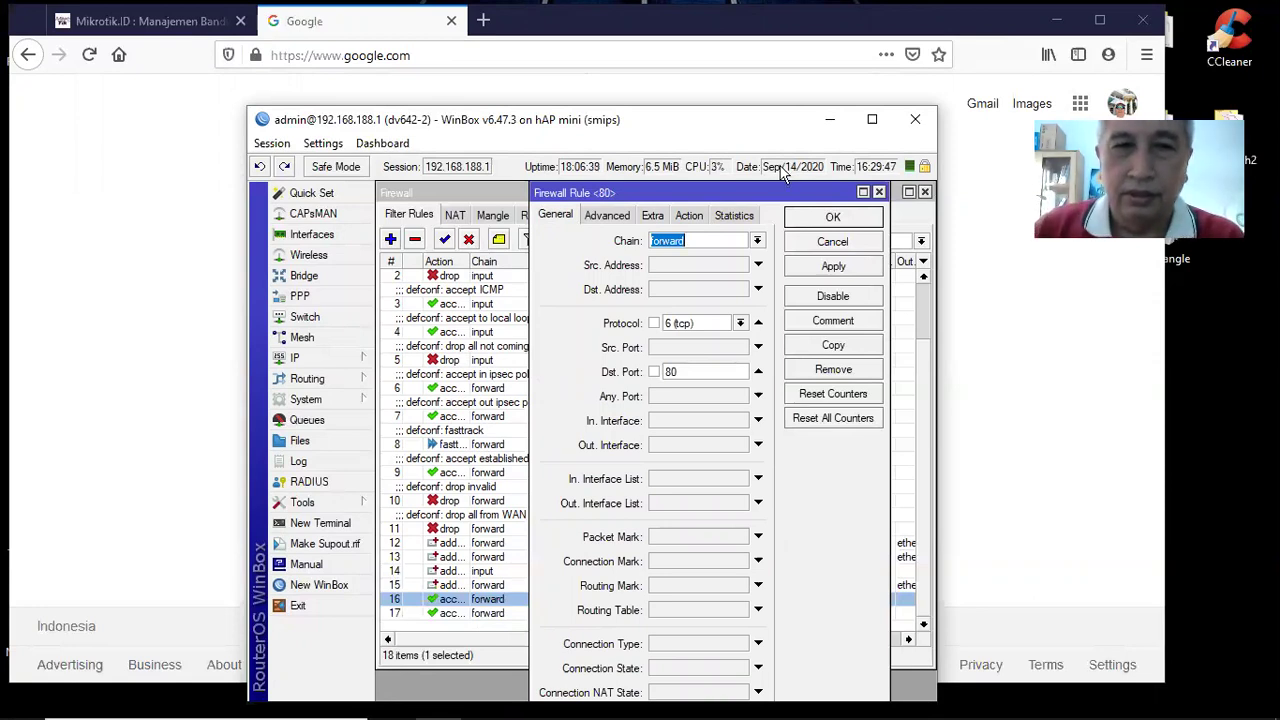
pyautogui.click(833, 242)
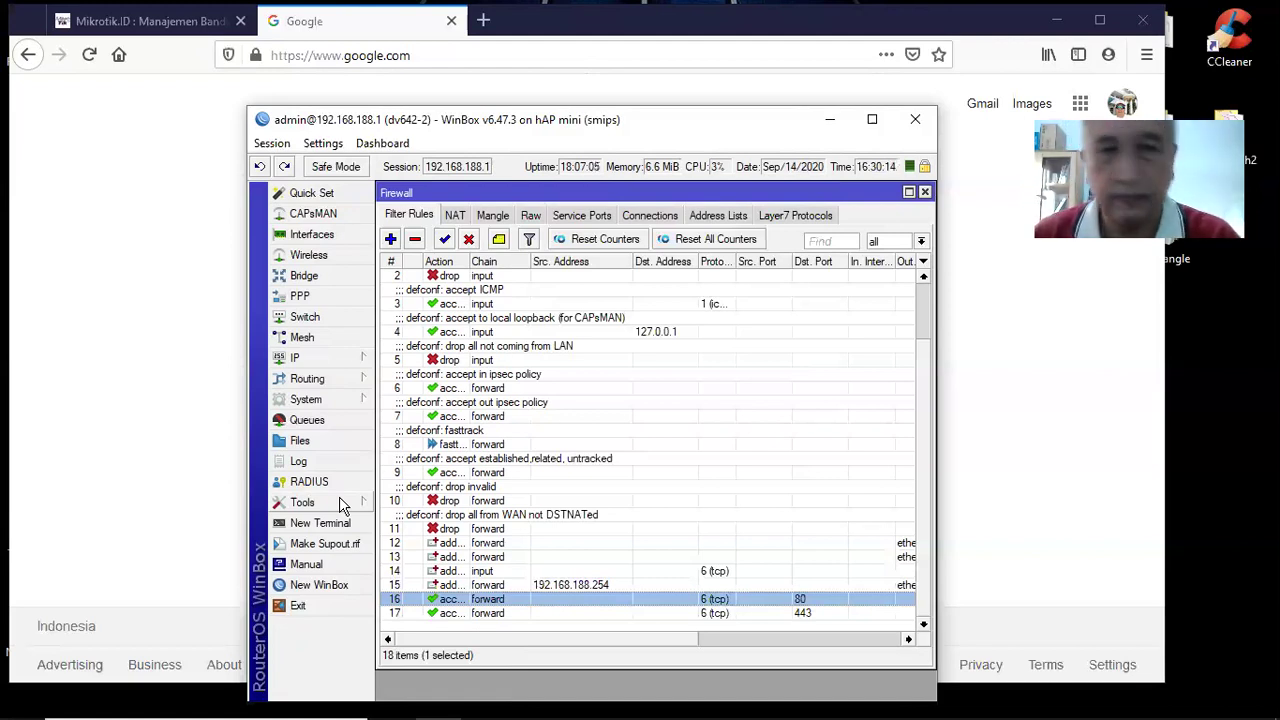
# Open a router terminal, pass its empty login prompts, and close the disconnected session
pyautogui.click(340, 505)
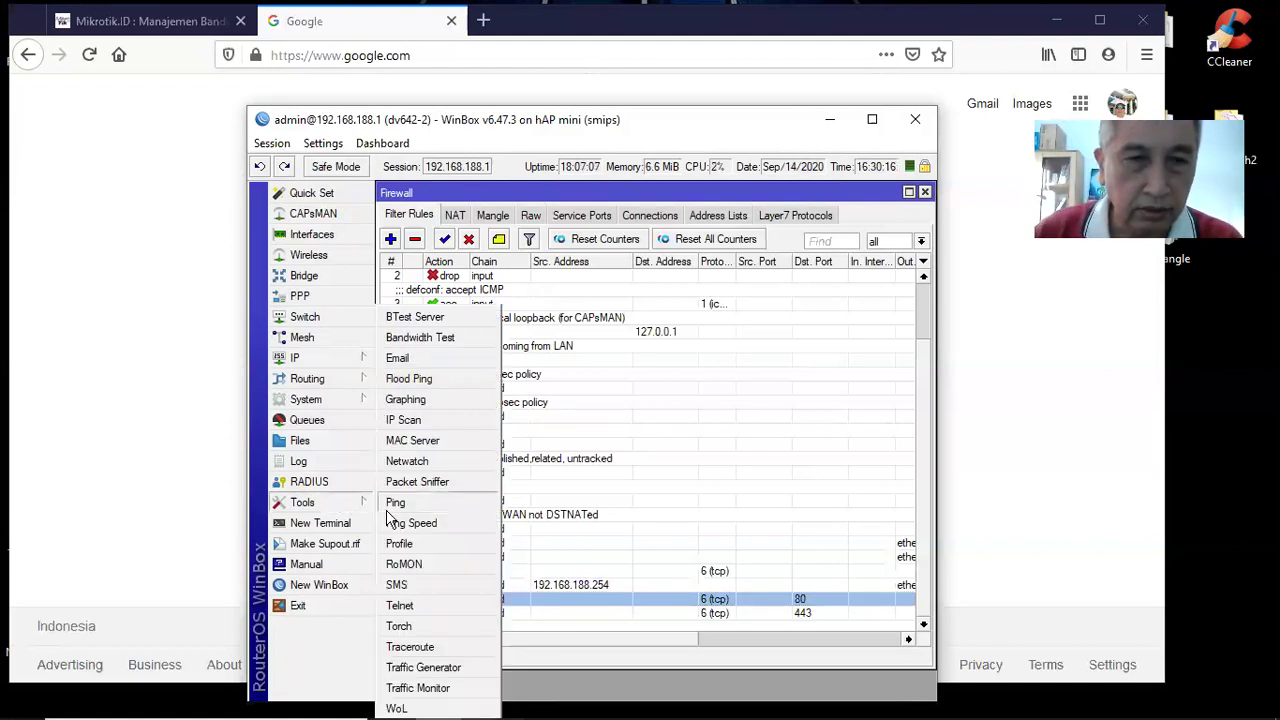
pyautogui.click(345, 525)
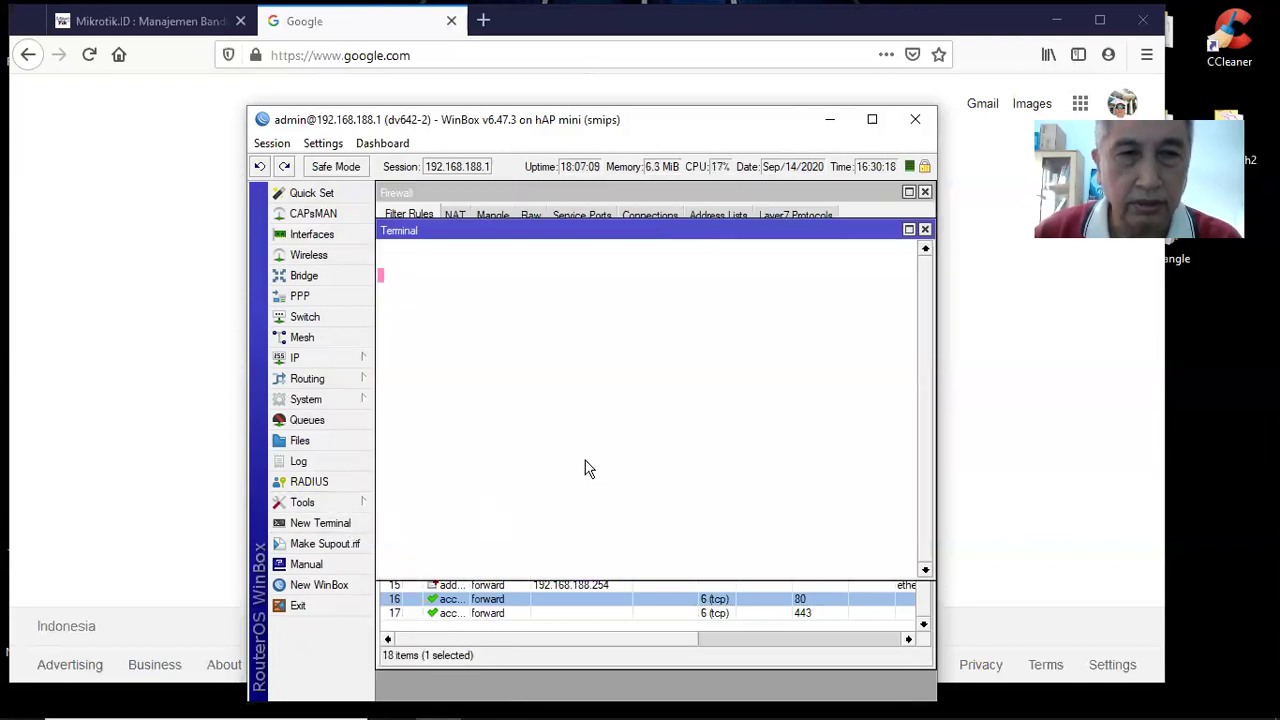
pyautogui.press('Return')
pyautogui.press('Return')
pyautogui.press('Return')
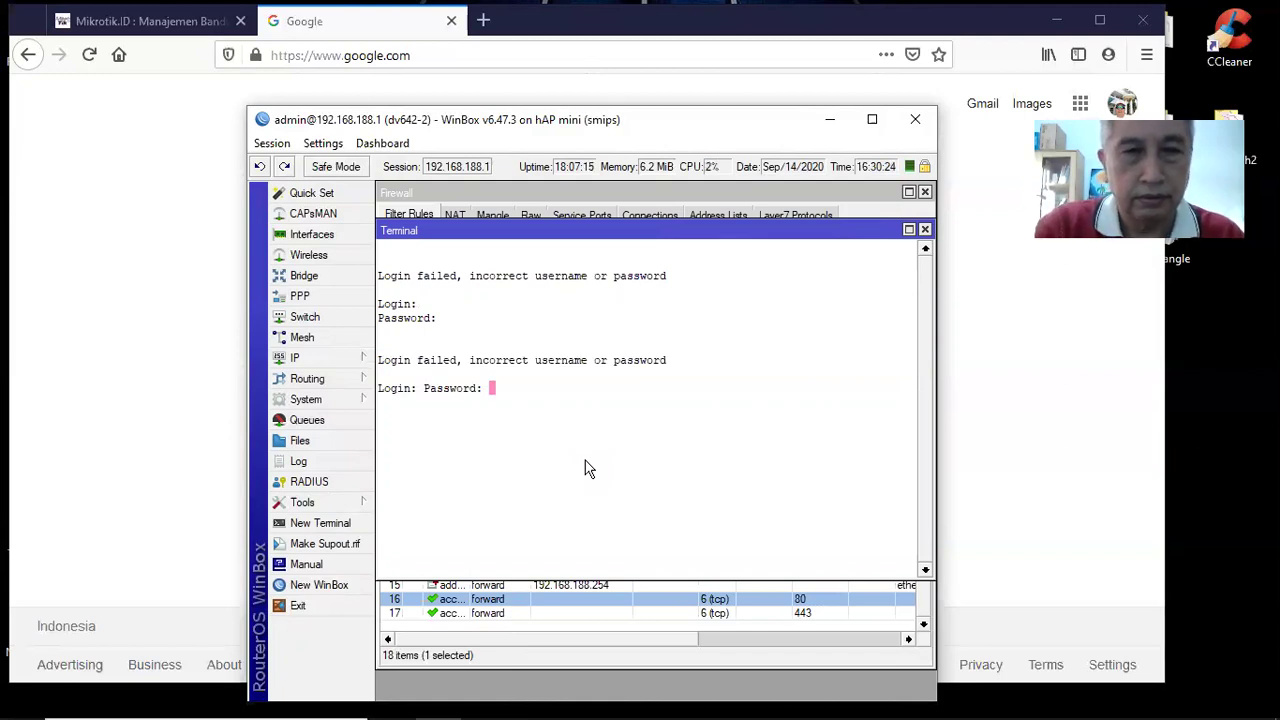
pyautogui.press('Return')
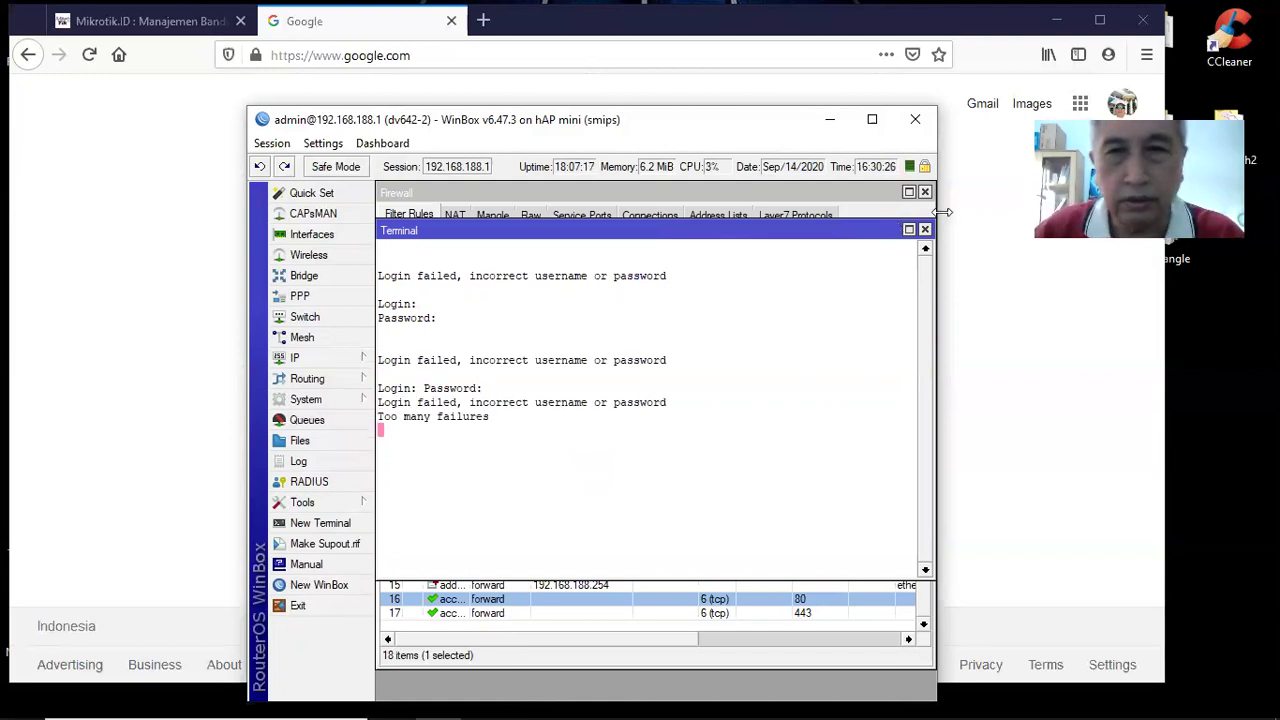
pyautogui.click(924, 230)
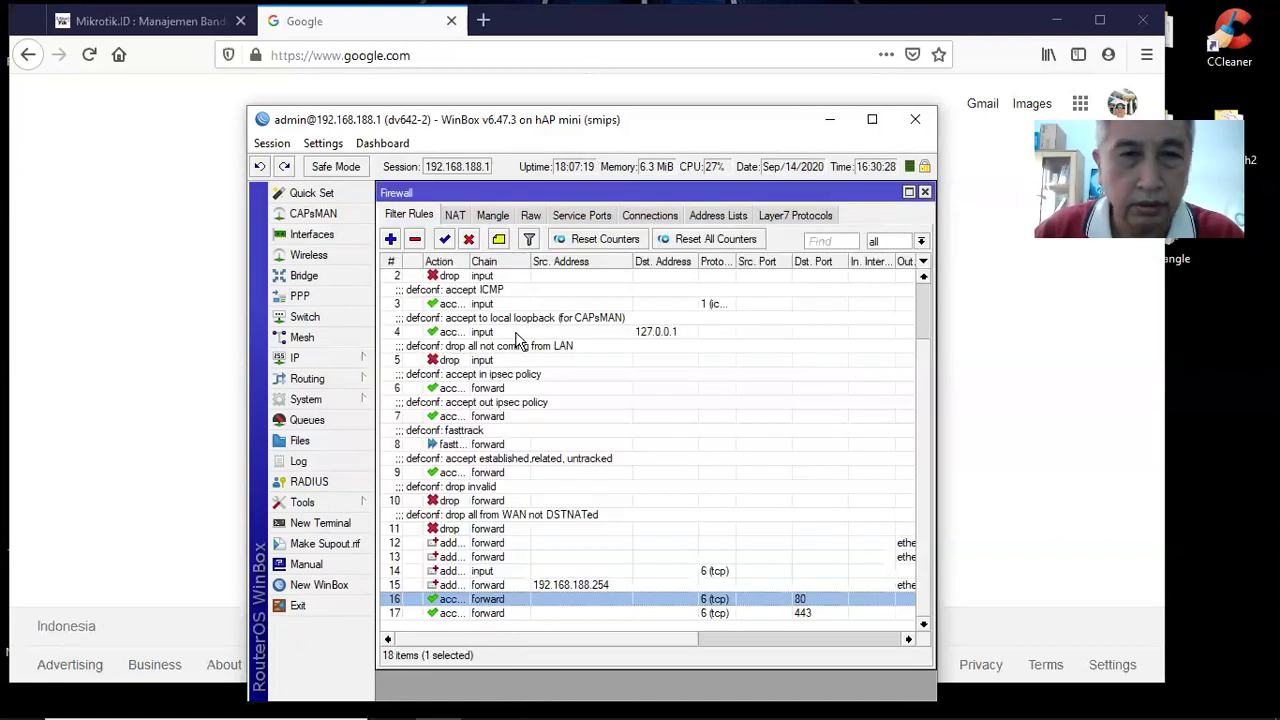
# Open a fresh terminal and log in with the router's login name
pyautogui.click(320, 523)
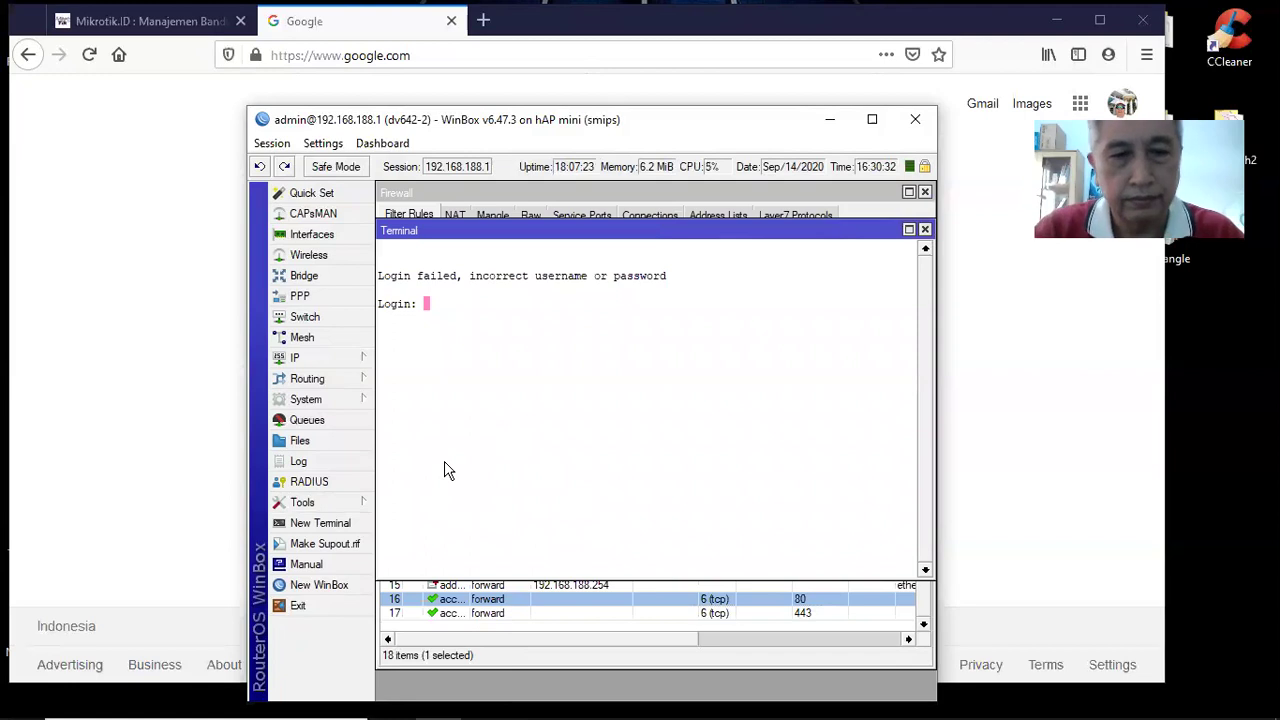
pyautogui.write('admin')
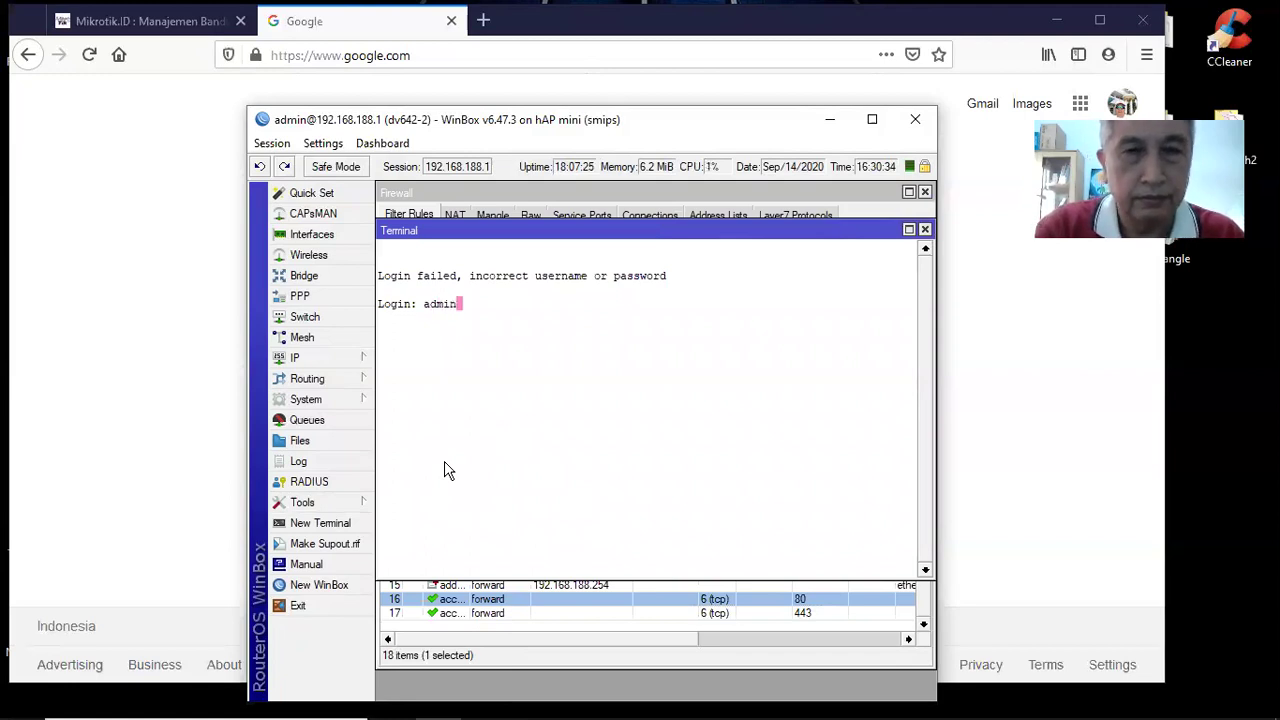
pyautogui.press('Return')
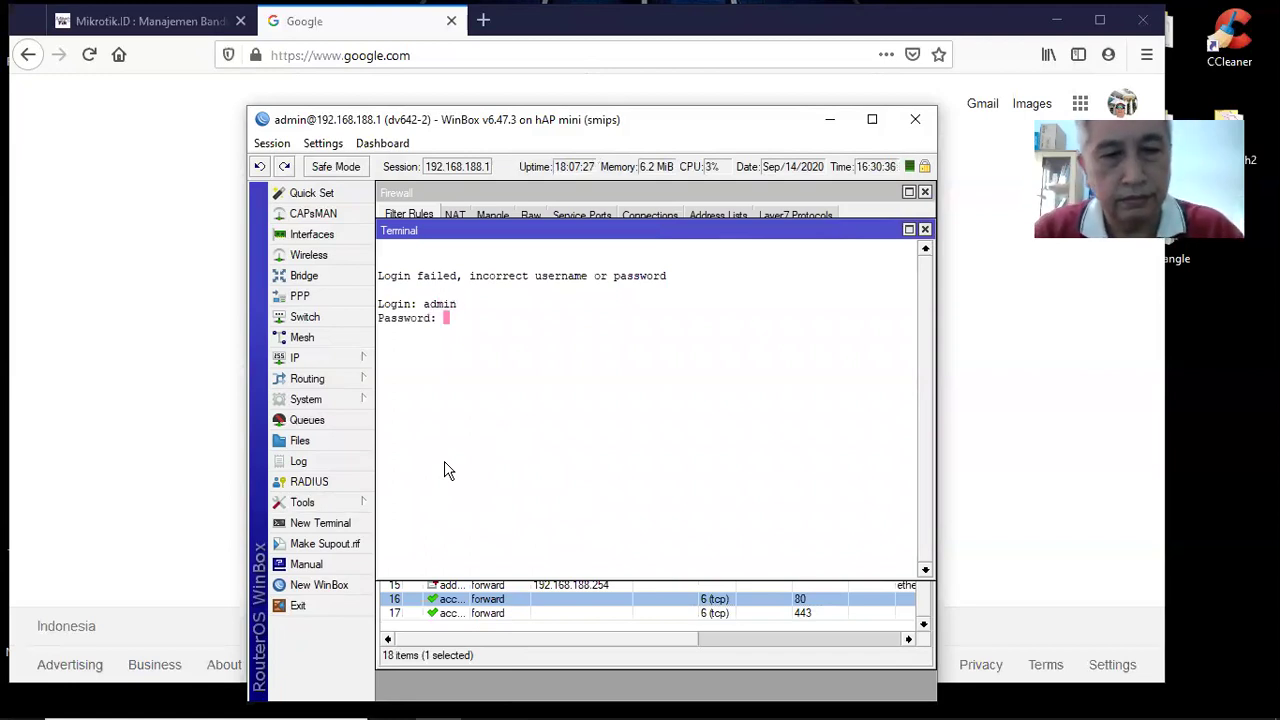
pyautogui.press('Return')
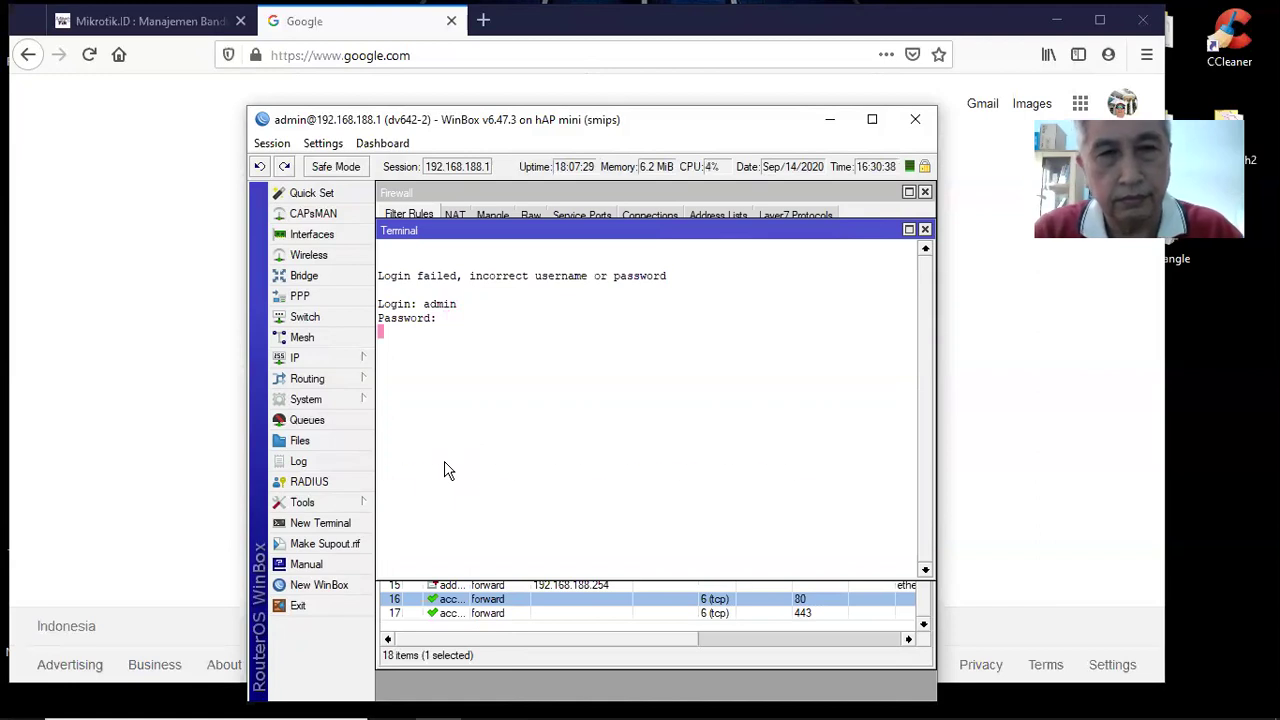
pyautogui.press('Return')
pyautogui.press('Return')
pyautogui.press('Return')
pyautogui.press('Return')
pyautogui.press('Return')
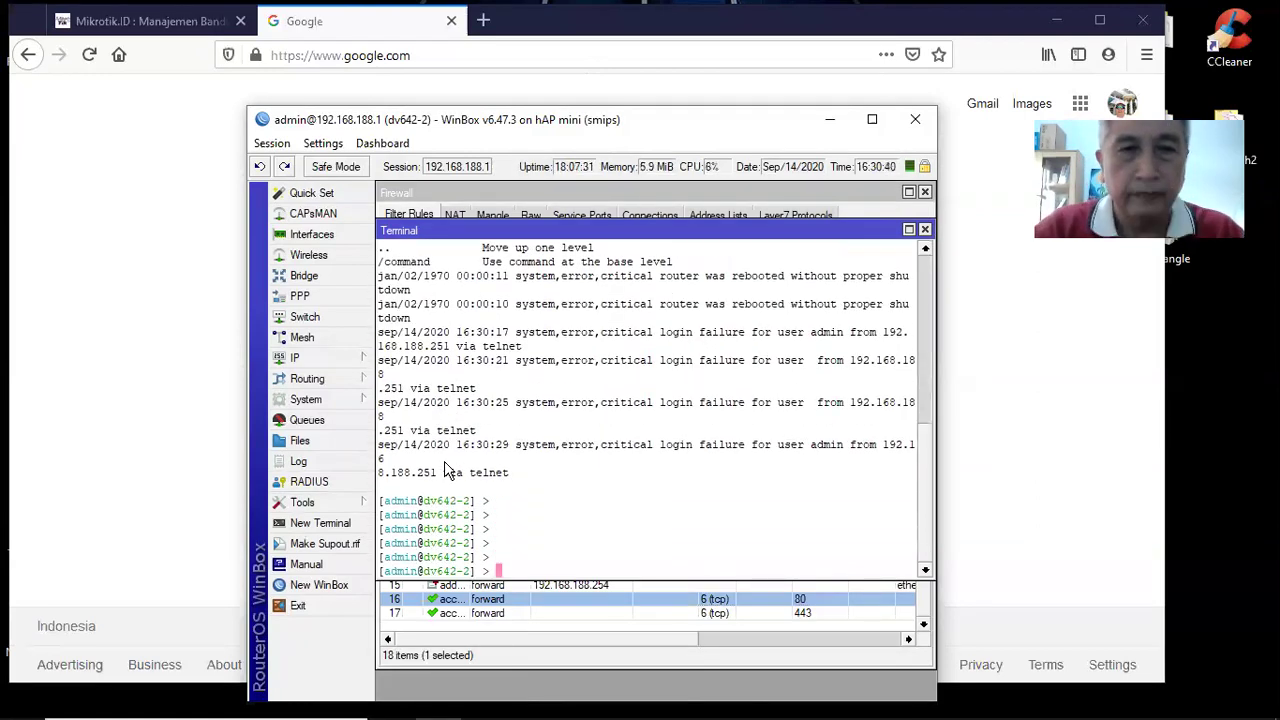
# Ping 192.168.188.251 until 11 replies with 0% loss, then bring the firewall rules forward
pyautogui.write('ping')
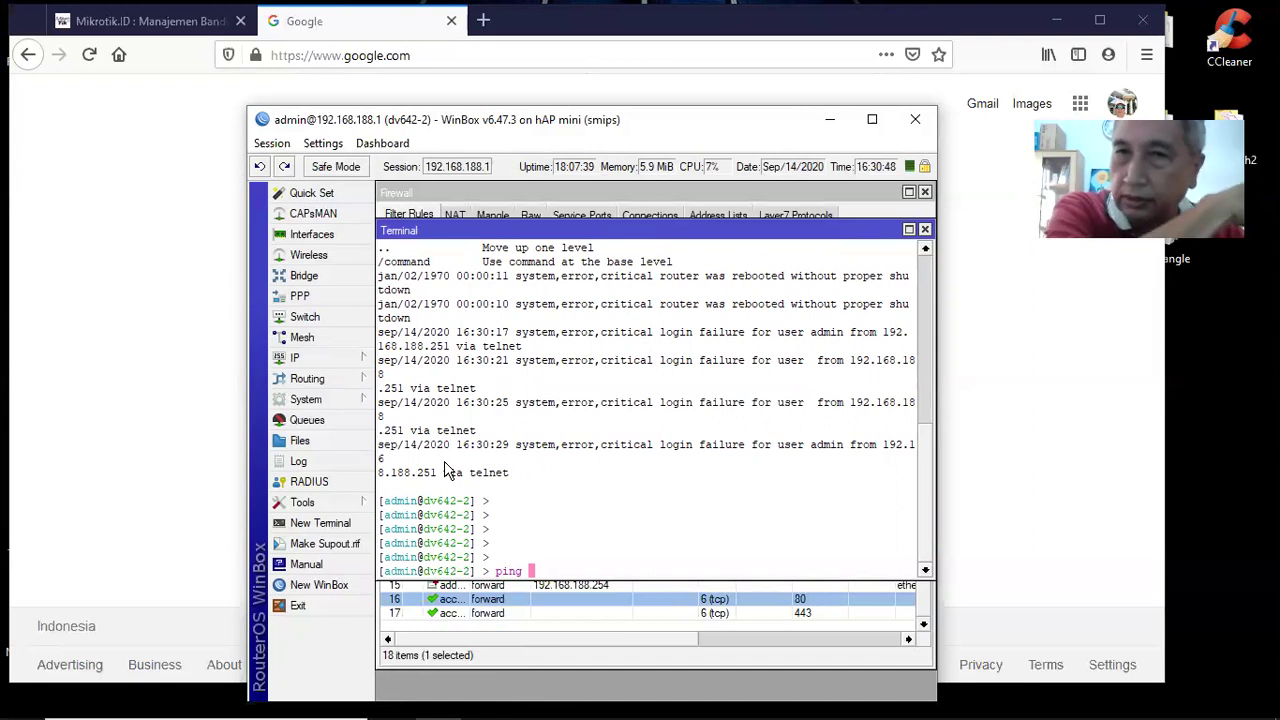
pyautogui.write('192.168.188.251')
pyautogui.press('Return')
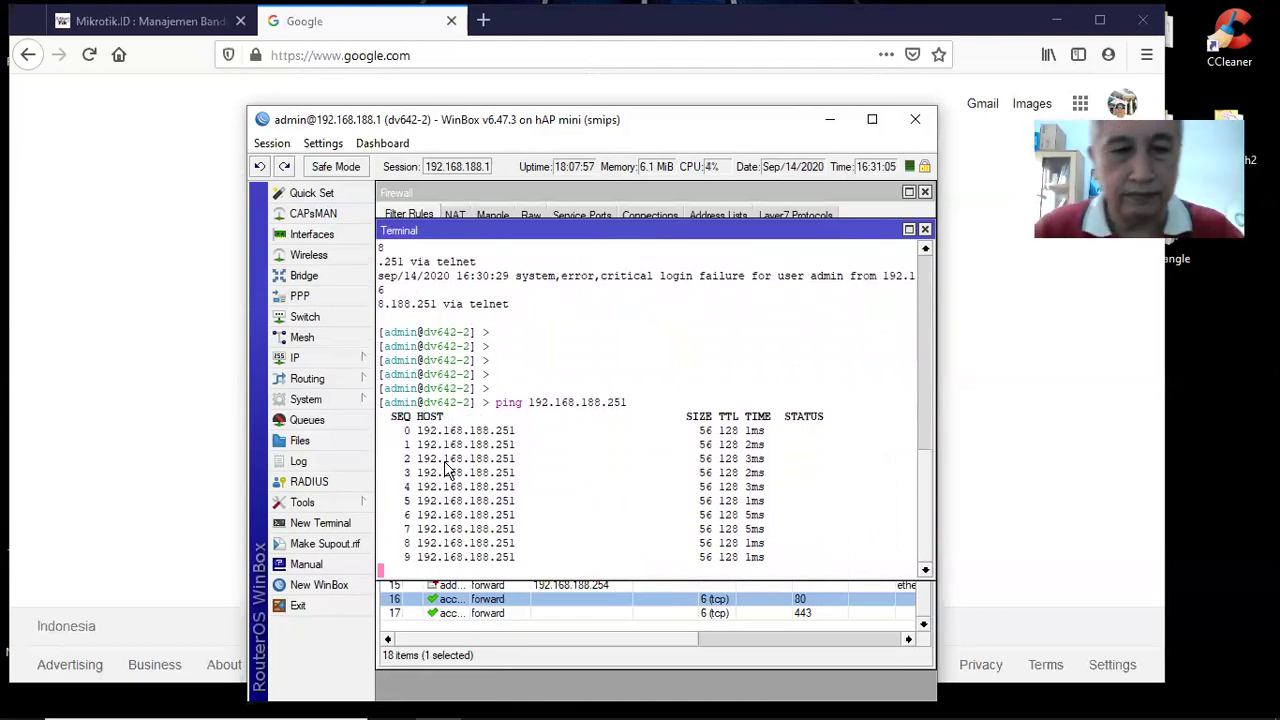
pyautogui.hotkey('ctrl', 'c')
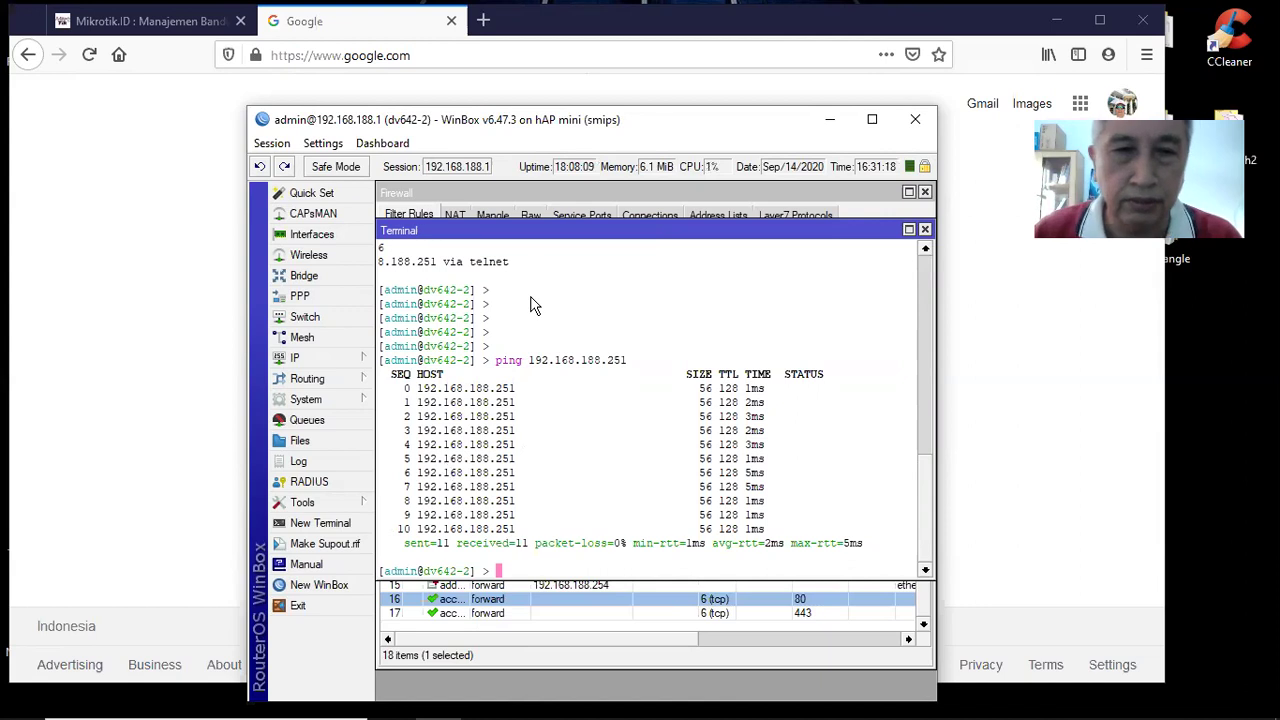
pyautogui.click(443, 628)
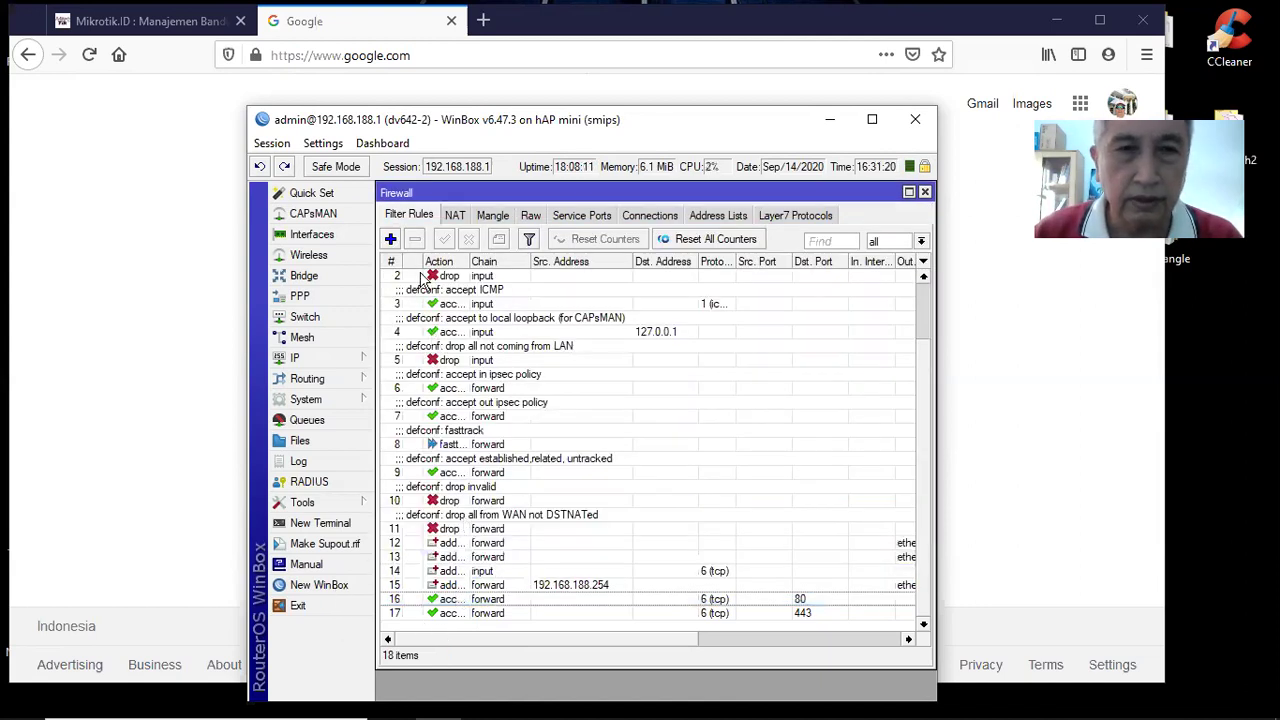